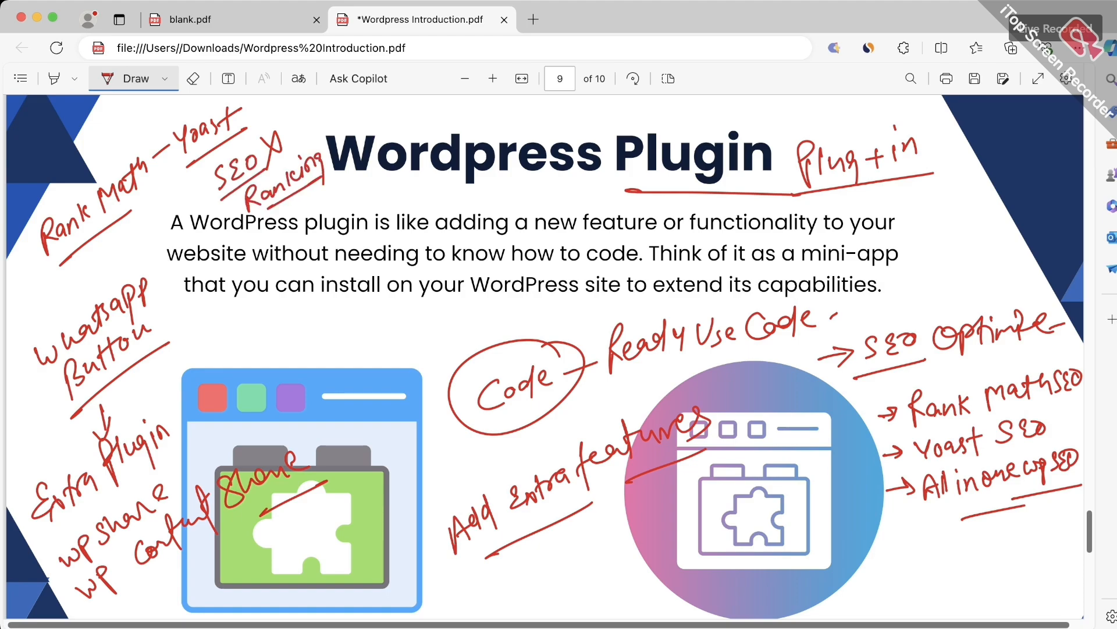
- On page 10, underline "Introduction" and "Dashboard" in the heading and handwrite an underlined "Dashboard" below the text
{"action": "scroll", "coordinate": [545, 357], "scroll_direction": "down", "scroll_amount": 2}
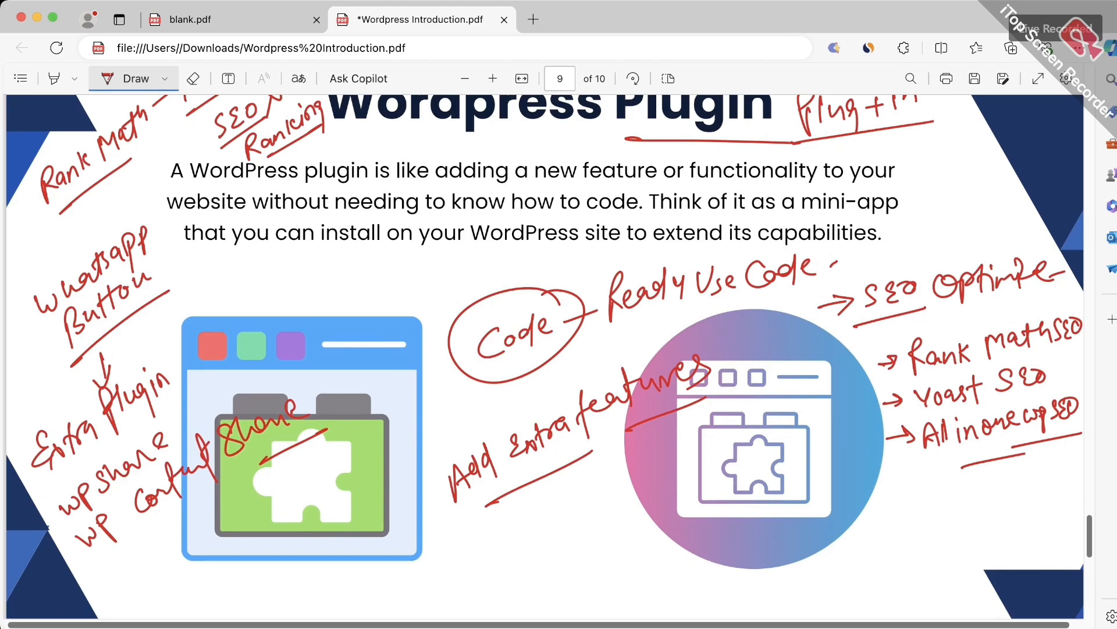
{"action": "scroll", "coordinate": [545, 356], "scroll_direction": "down", "scroll_amount": 1}
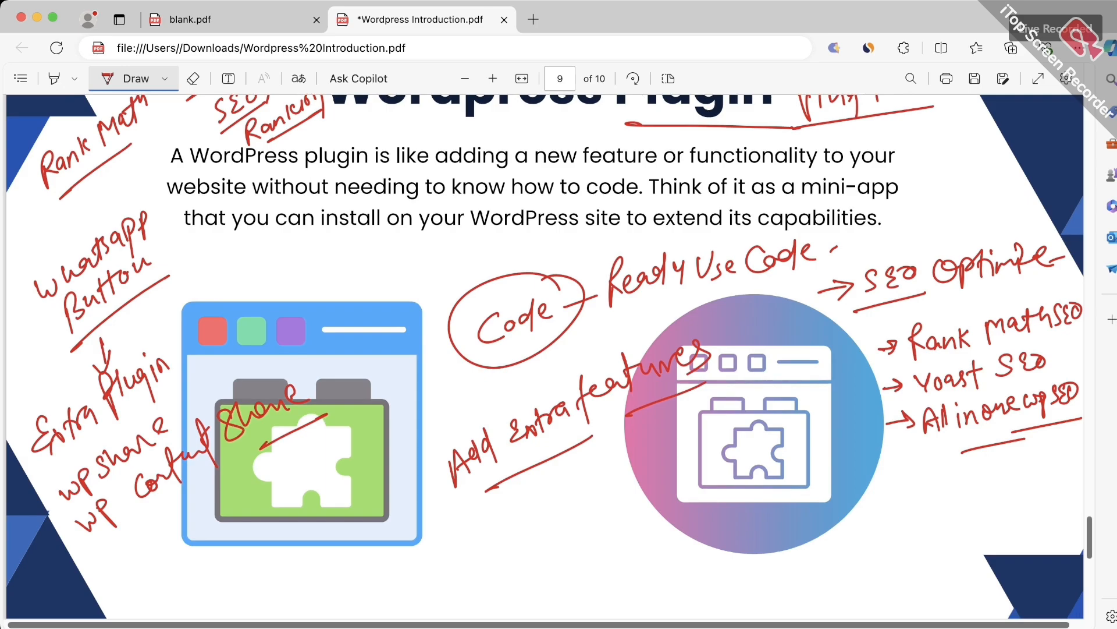
{"action": "scroll", "coordinate": [545, 356], "scroll_direction": "down", "scroll_amount": 10}
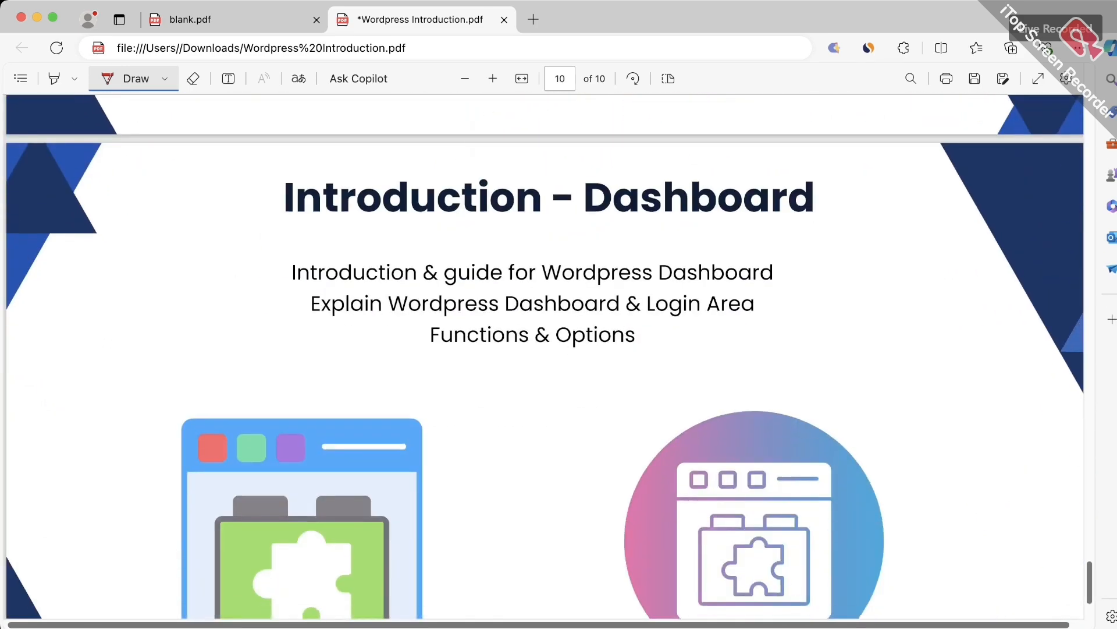
{"action": "scroll", "coordinate": [545, 357], "scroll_direction": "up", "scroll_amount": 2}
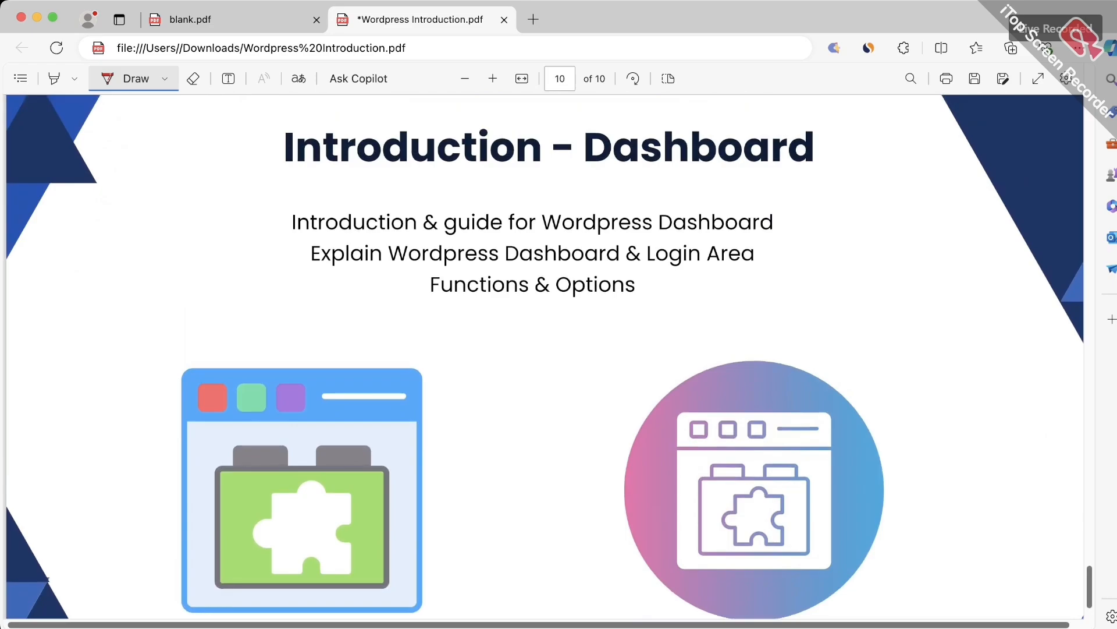
{"action": "mouse_move", "coordinate": [301, 190]}
{"action": "left_mouse_down"}
{"action": "mouse_move", "coordinate": [285, 182]}
{"action": "mouse_move", "coordinate": [411, 175]}
{"action": "left_mouse_up"}
{"action": "left_click_drag", "start_coordinate": [574, 185], "coordinate": [772, 183]}
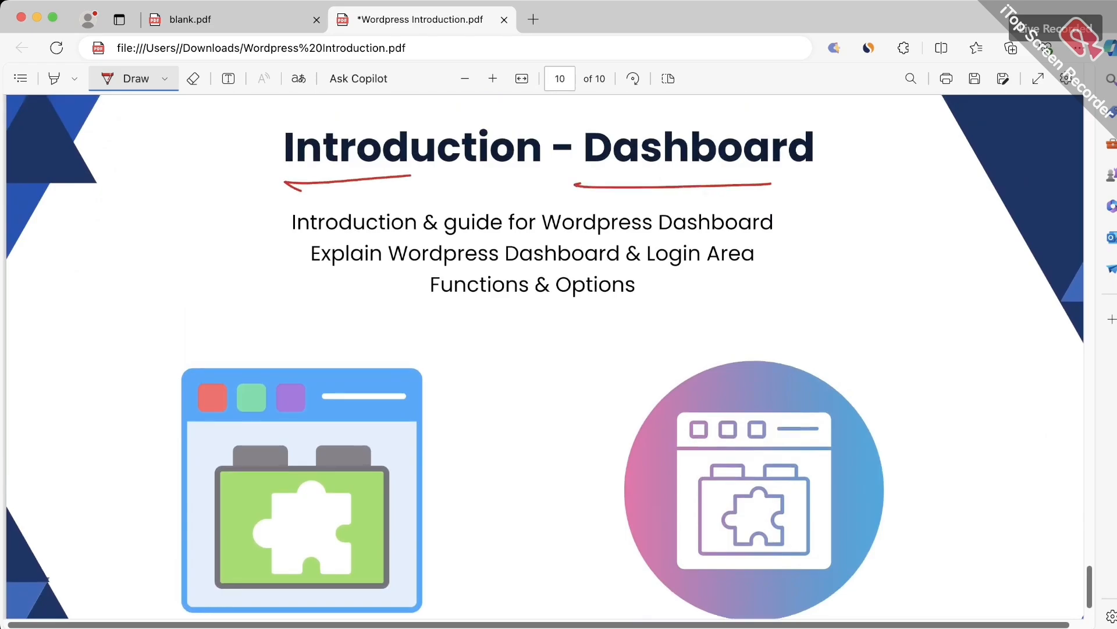
{"action": "mouse_move", "coordinate": [525, 351]}
{"action": "left_mouse_down"}
{"action": "mouse_move", "coordinate": [546, 374]}
{"action": "mouse_move", "coordinate": [633, 328]}
{"action": "mouse_move", "coordinate": [725, 331]}
{"action": "mouse_move", "coordinate": [725, 311]}
{"action": "mouse_move", "coordinate": [738, 342]}
{"action": "left_mouse_up"}
{"action": "left_click_drag", "start_coordinate": [605, 373], "coordinate": [757, 336]}
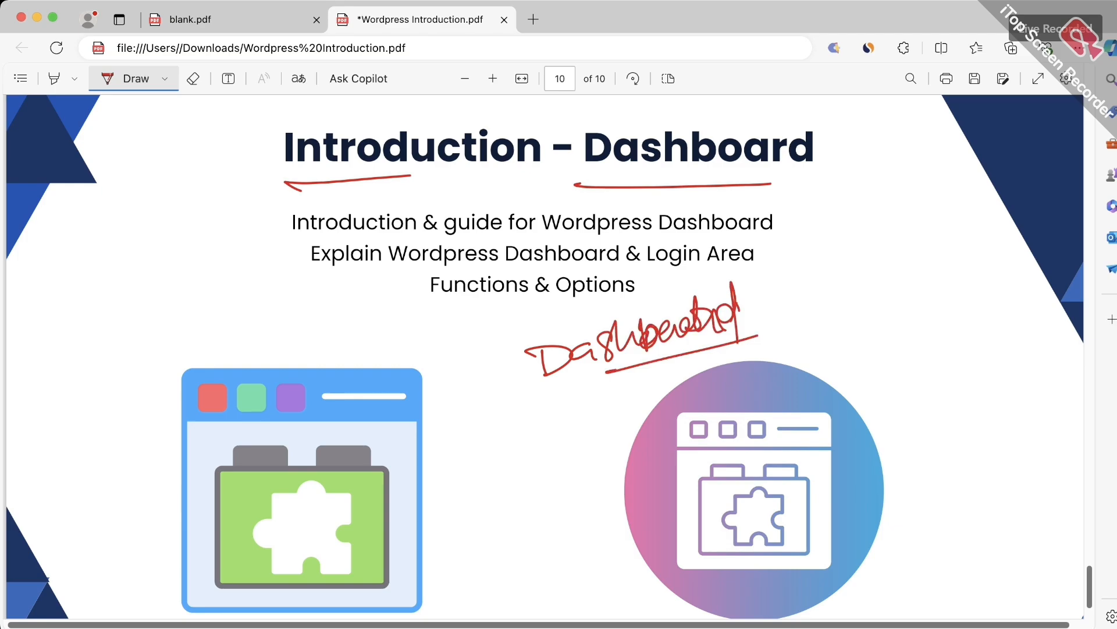
- Open the WordPress admin dashboard of the wptech.me site at the /wp-admin/ address in a new browser tab
{"action": "left_click", "coordinate": [533, 19]}
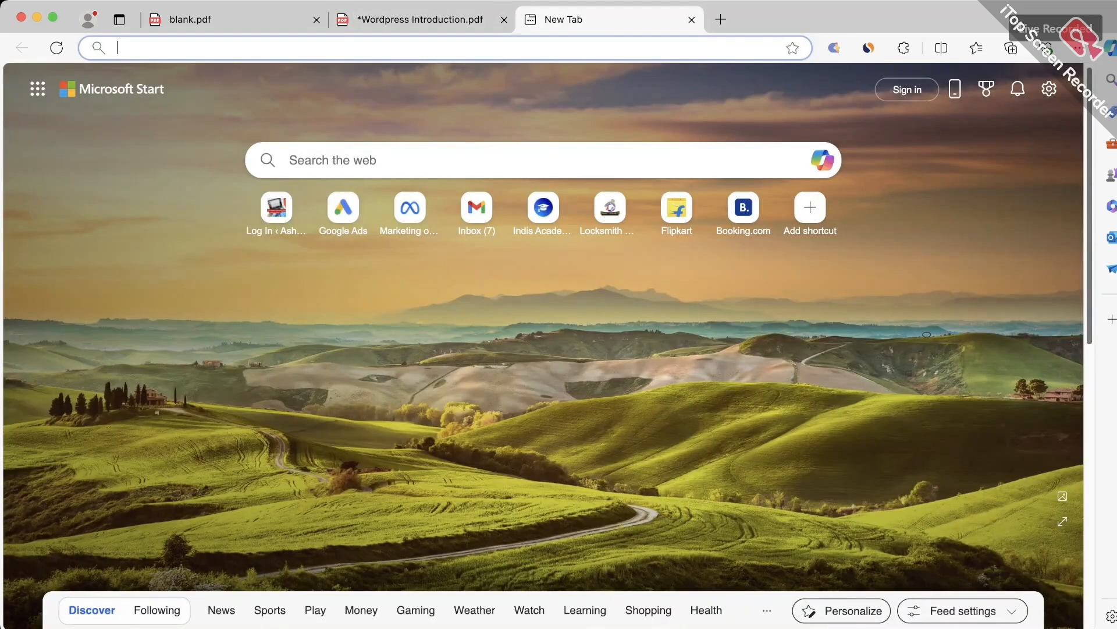
{"action": "type", "text": "as"}
{"action": "key", "text": "Right"}
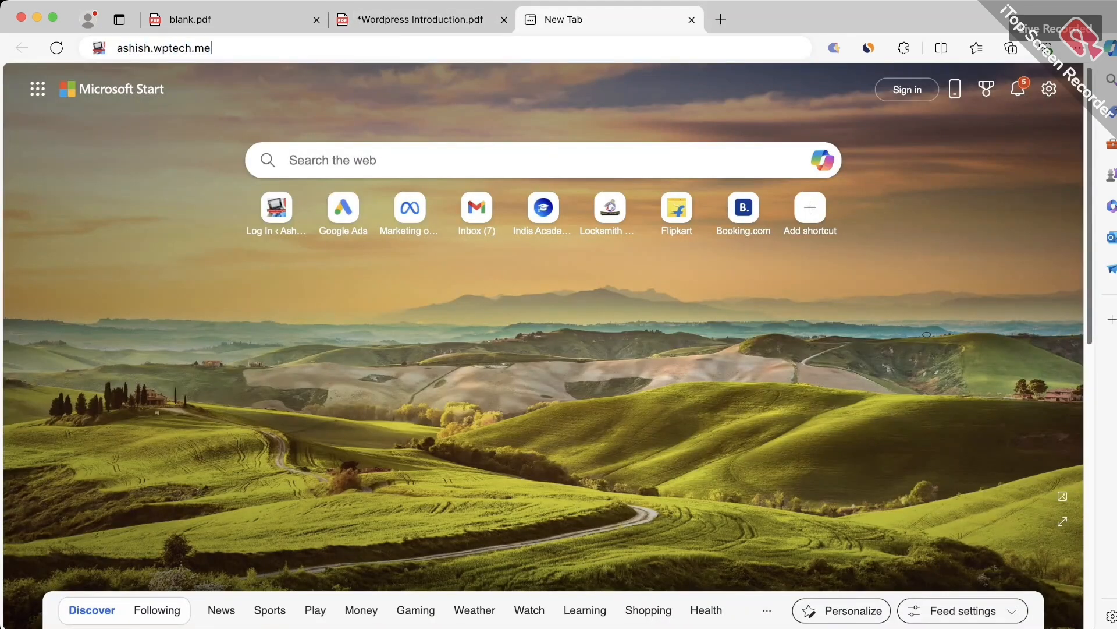
{"action": "type", "text": "/wp-admin/post-new.php"}
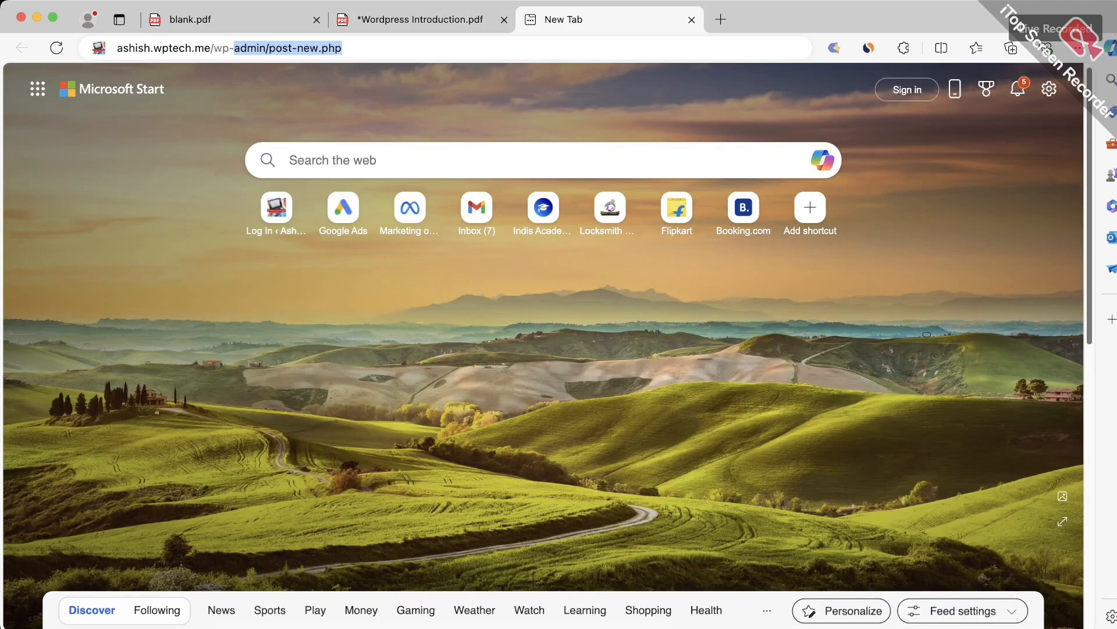
{"action": "key", "text": "Right"}
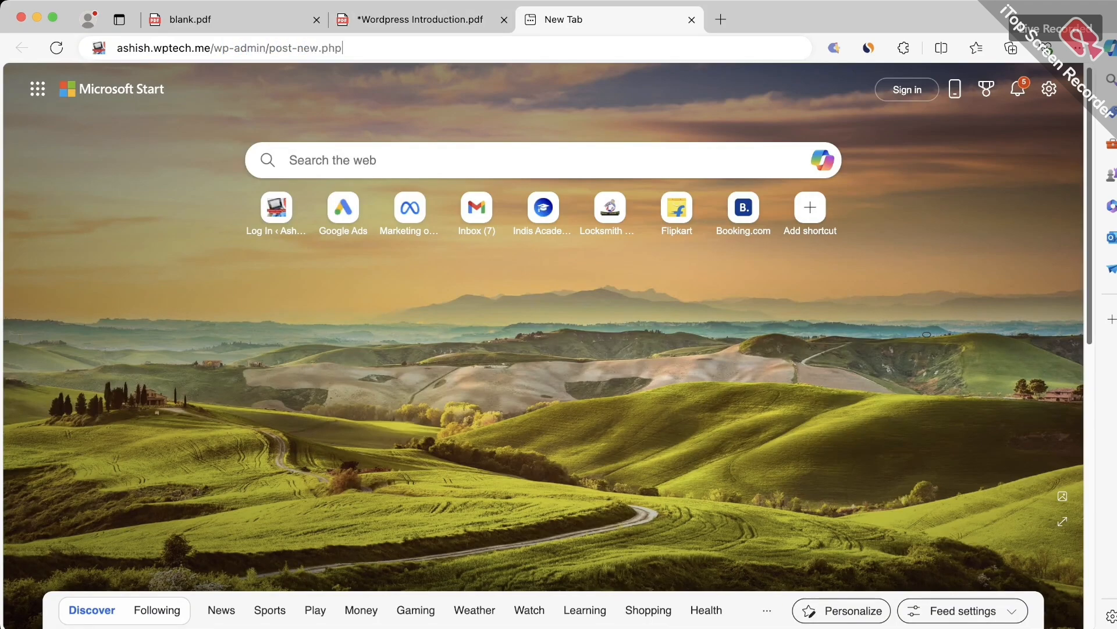
{"action": "key", "text": "BackSpace"}
{"action": "key", "text": "BackSpace"}
{"action": "key", "text": "BackSpace"}
{"action": "key", "text": "BackSpace"}
{"action": "key", "text": "BackSpace"}
{"action": "key", "text": "BackSpace"}
{"action": "key", "text": "BackSpace"}
{"action": "key", "text": "BackSpace"}
{"action": "key", "text": "BackSpace"}
{"action": "key", "text": "BackSpace"}
{"action": "key", "text": "Return"}
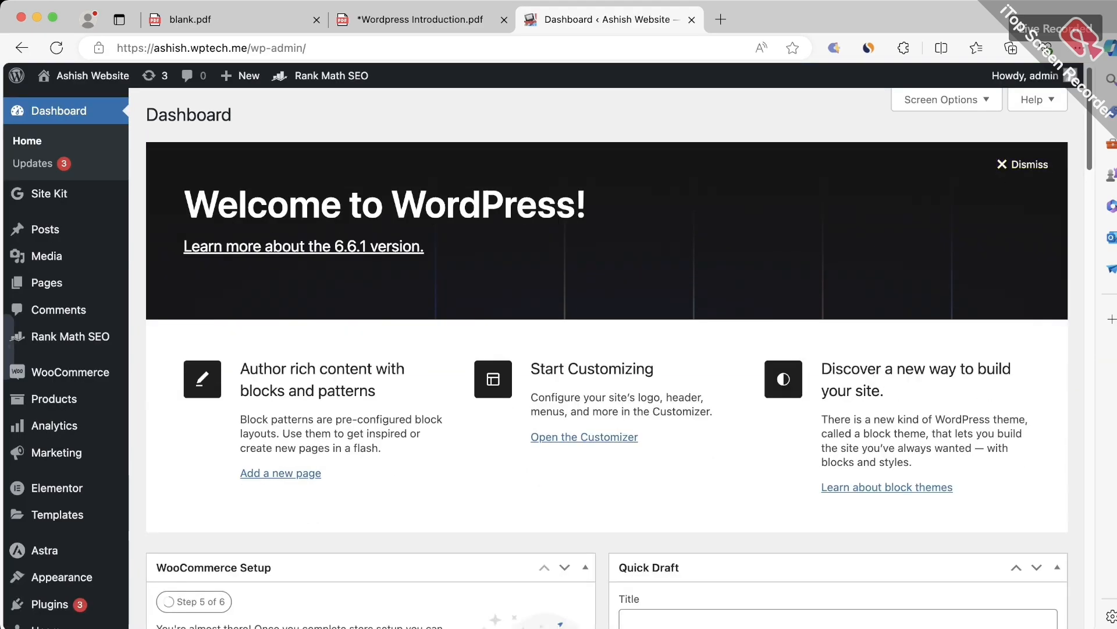
- Set the screen annotation pen to red and mark the Dashboard, Updates and Site Kit entries of the admin menu
{"action": "scroll", "coordinate": [607, 358], "scroll_direction": "down", "scroll_amount": 15}
{"action": "scroll", "coordinate": [607, 358], "scroll_direction": "up", "scroll_amount": 5}
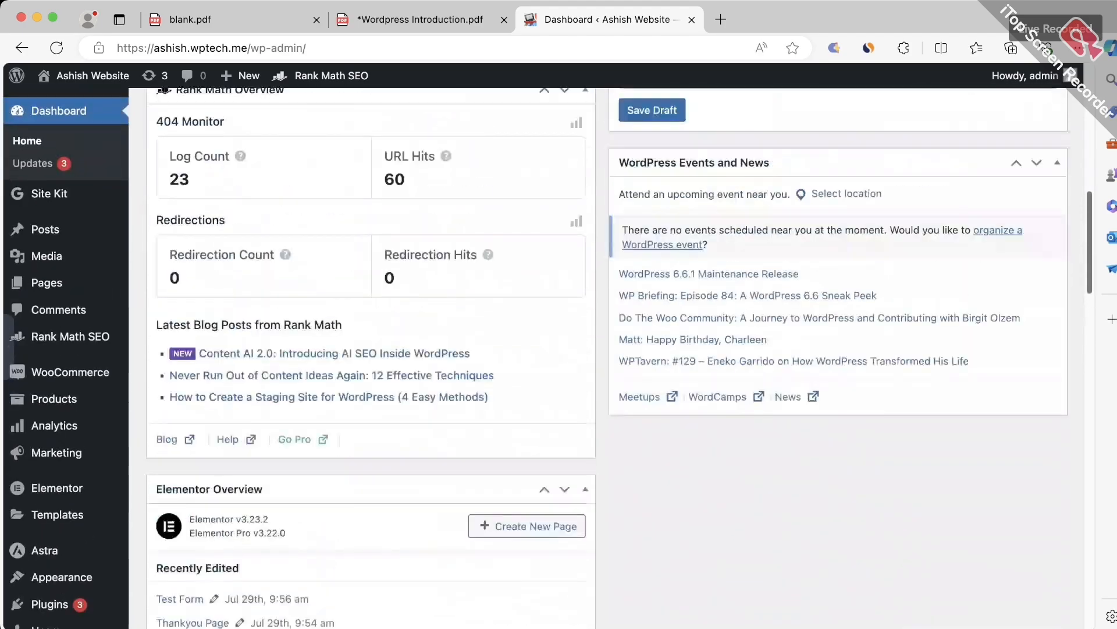
{"action": "scroll", "coordinate": [607, 358], "scroll_direction": "up", "scroll_amount": 15}
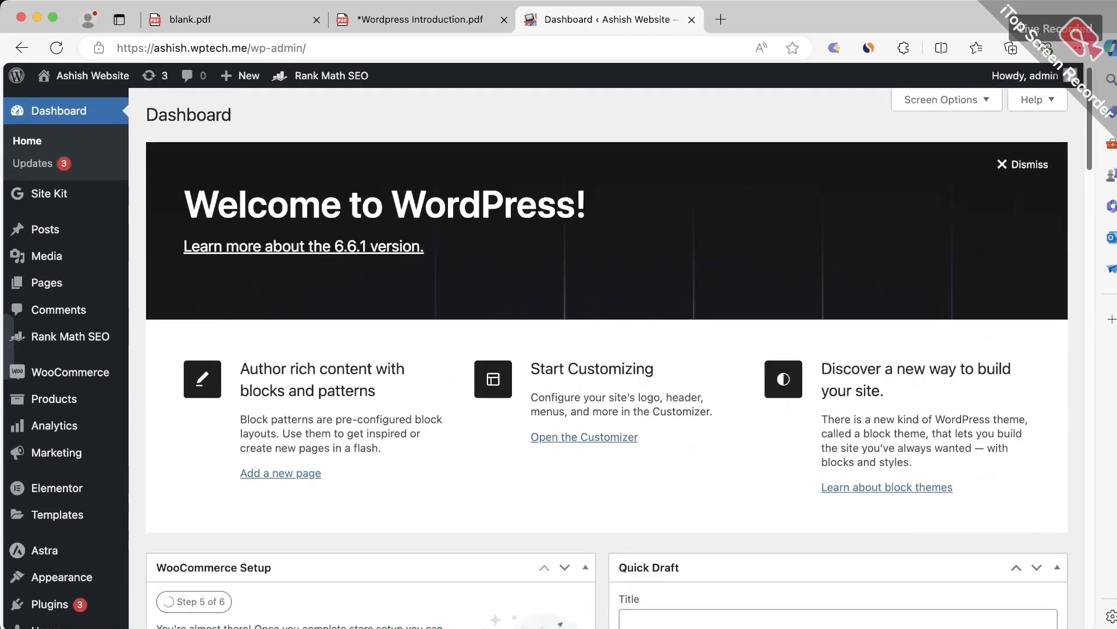
{"action": "left_click", "coordinate": [8, 347]}
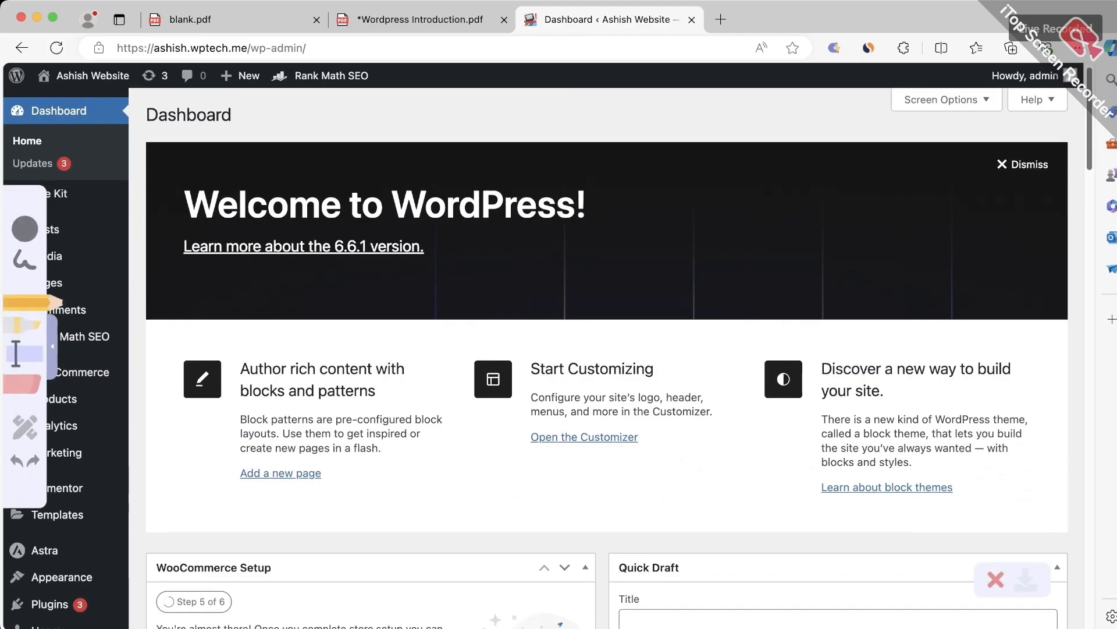
{"action": "left_click", "coordinate": [25, 229]}
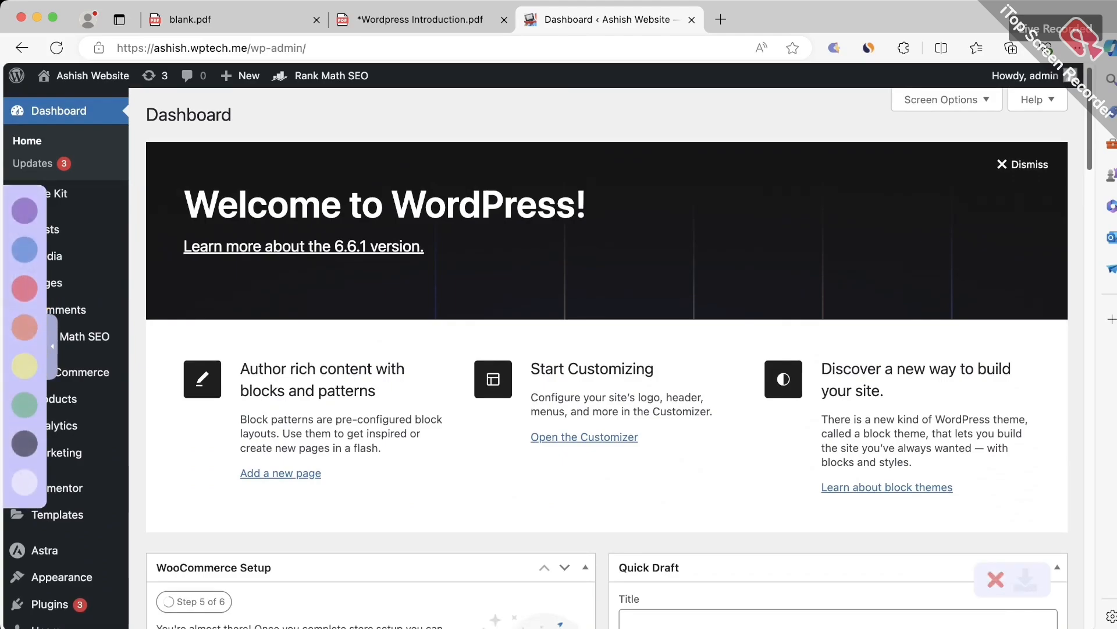
{"action": "left_click", "coordinate": [24, 288]}
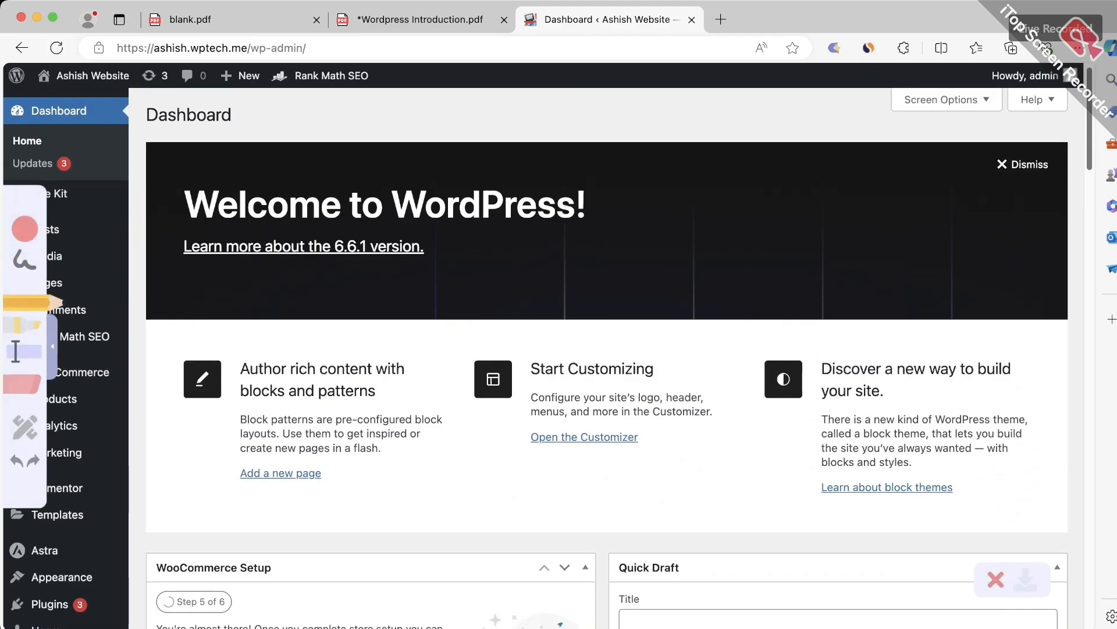
{"action": "left_click_drag", "start_coordinate": [124, 109], "coordinate": [149, 227]}
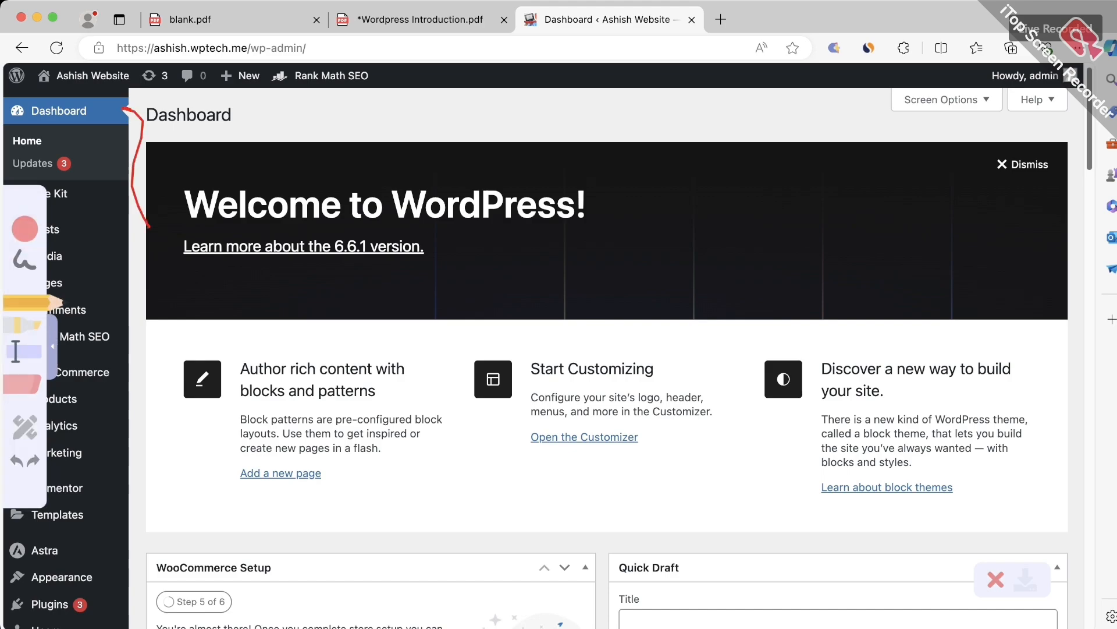
{"action": "left_click_drag", "start_coordinate": [142, 137], "coordinate": [88, 162]}
{"action": "left_click_drag", "start_coordinate": [65, 181], "coordinate": [70, 214]}
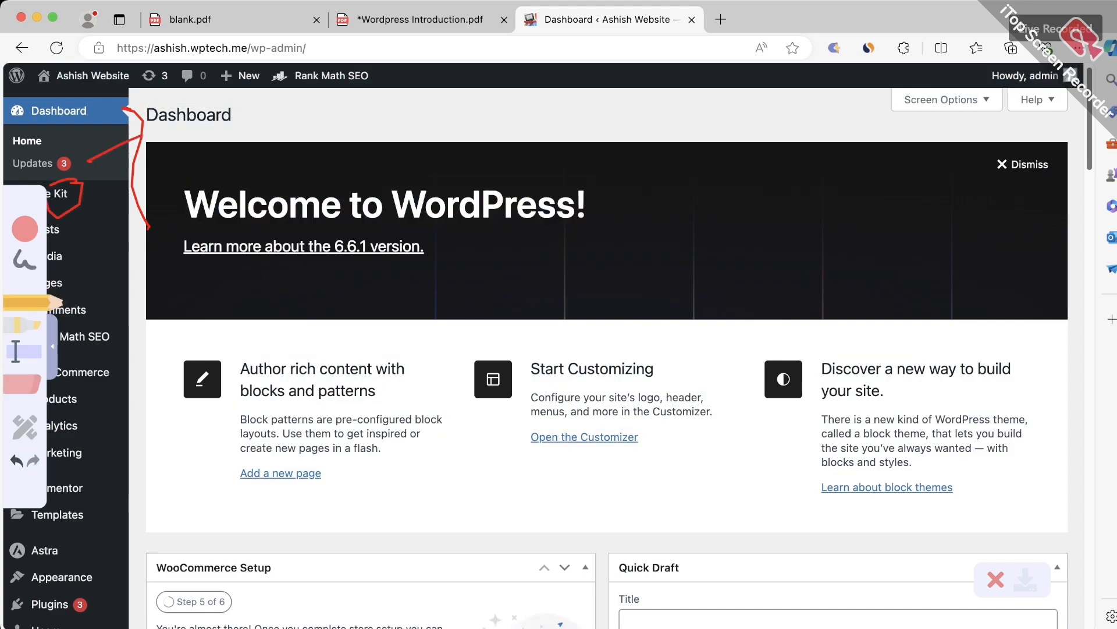
- Mark Rank Math SEO, Appearance, Plugins, Users, Tools and Settings in the admin menu with red strokes
{"action": "left_click_drag", "start_coordinate": [130, 336], "coordinate": [89, 352]}
{"action": "left_click_drag", "start_coordinate": [94, 585], "coordinate": [148, 546]}
{"action": "left_click_drag", "start_coordinate": [93, 615], "coordinate": [131, 579]}
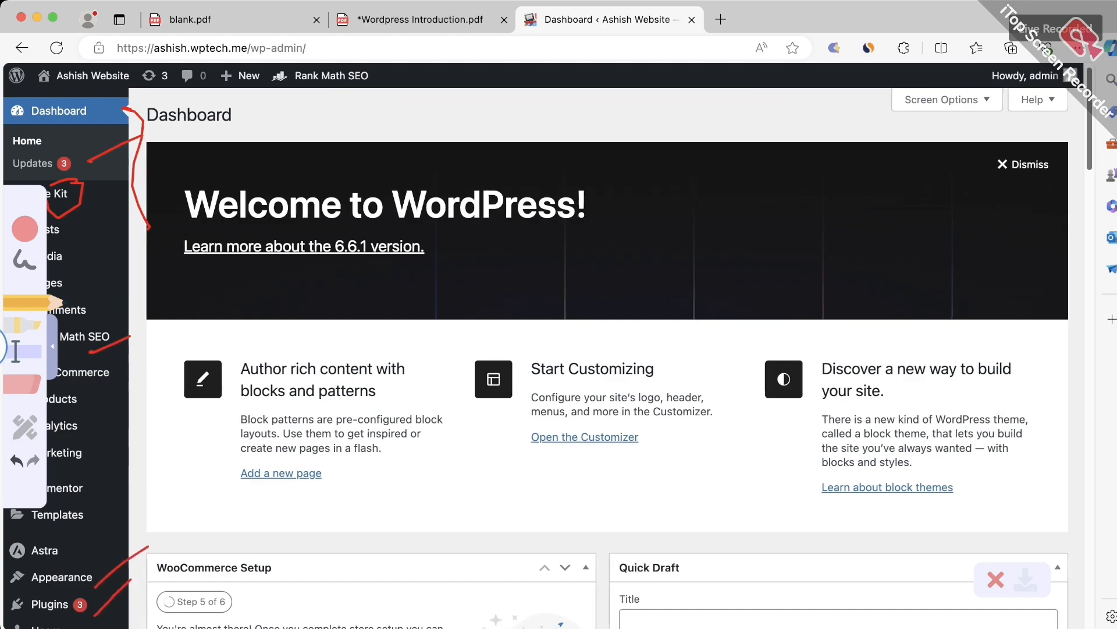
{"action": "scroll", "coordinate": [559, 349], "scroll_direction": "down", "scroll_amount": 4}
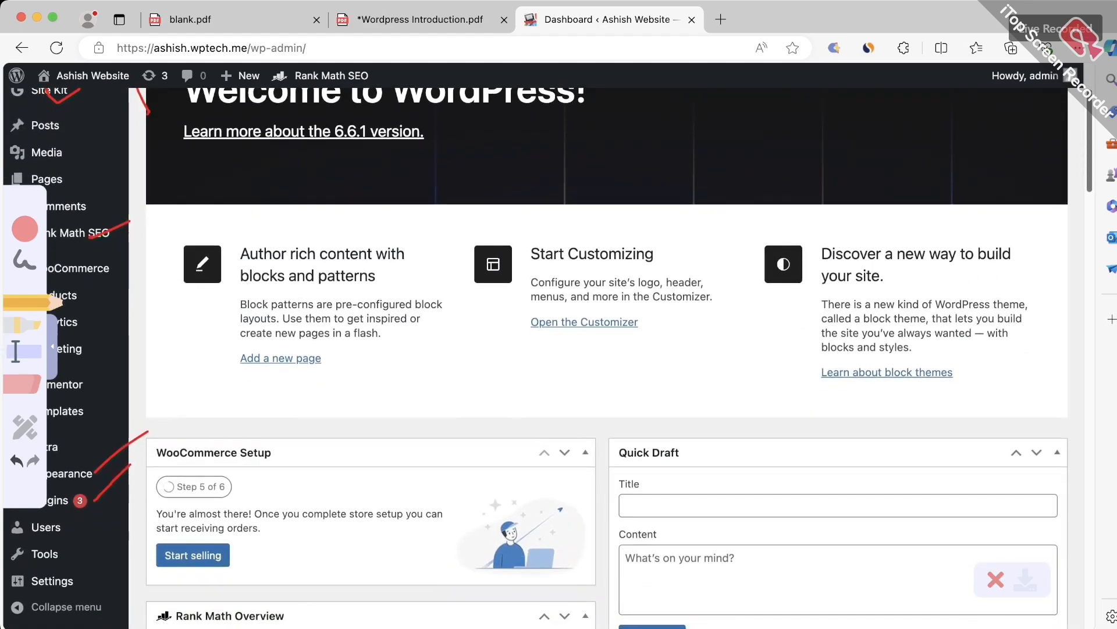
{"action": "left_click_drag", "start_coordinate": [64, 540], "coordinate": [92, 528]}
{"action": "left_click_drag", "start_coordinate": [76, 595], "coordinate": [101, 578]}
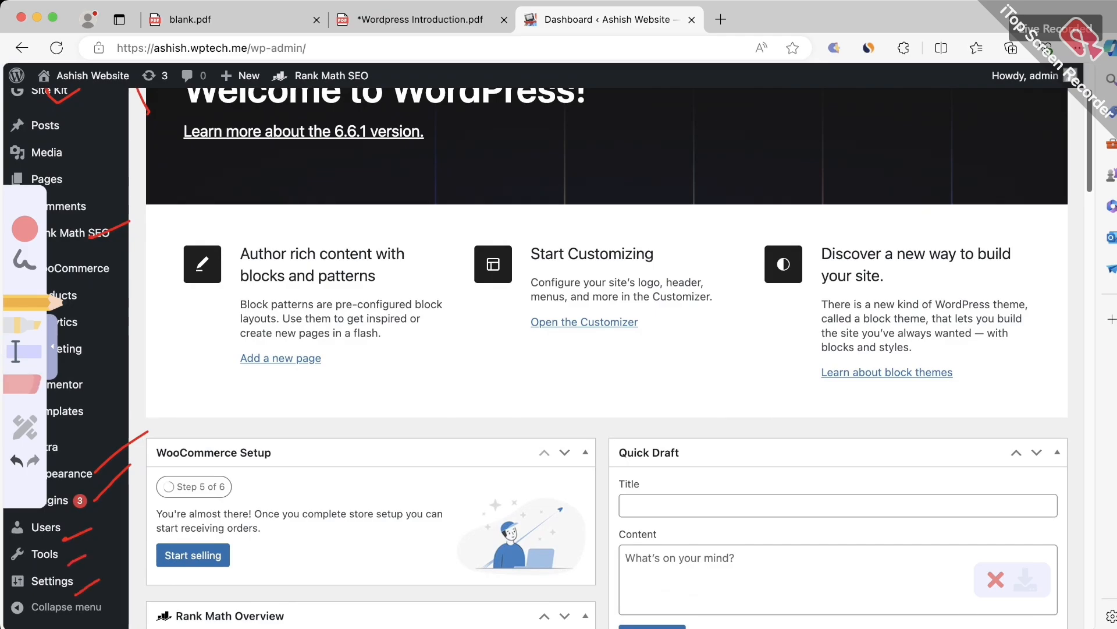
- Put the annotation pen away and examine the submenus of Appearance, Plugins, Tools, WooCommerce, Pages, Posts and Rank Math SEO
{"action": "left_click", "coordinate": [25, 427]}
{"action": "mouse_move", "coordinate": [62, 473]}
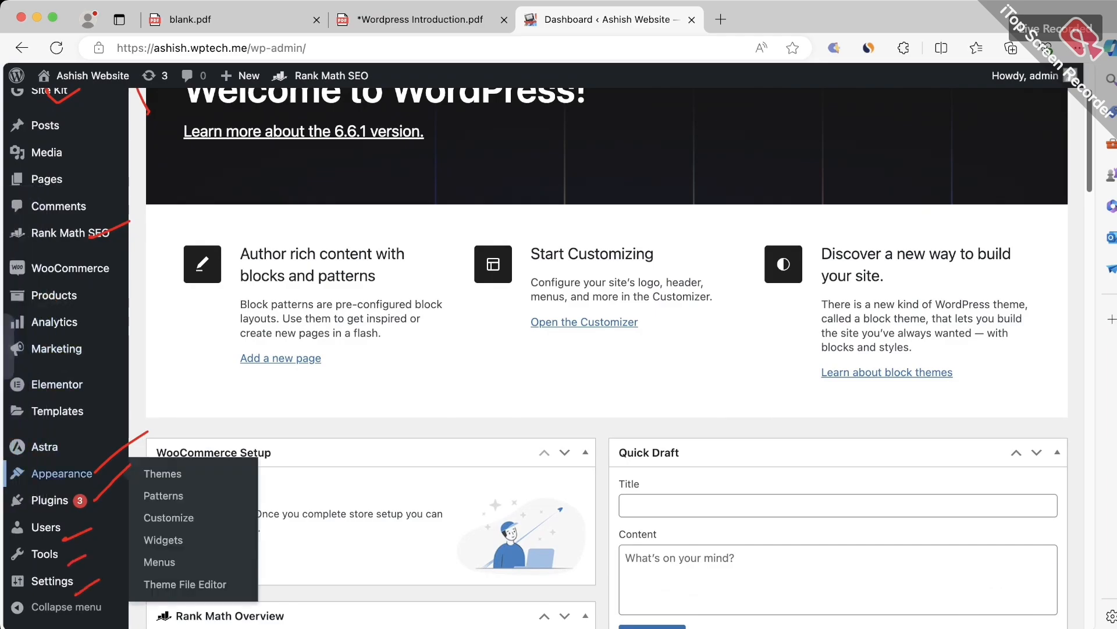
{"action": "scroll", "coordinate": [62, 473], "scroll_direction": "up", "scroll_amount": 1}
{"action": "scroll", "coordinate": [62, 474], "scroll_direction": "down", "scroll_amount": 2}
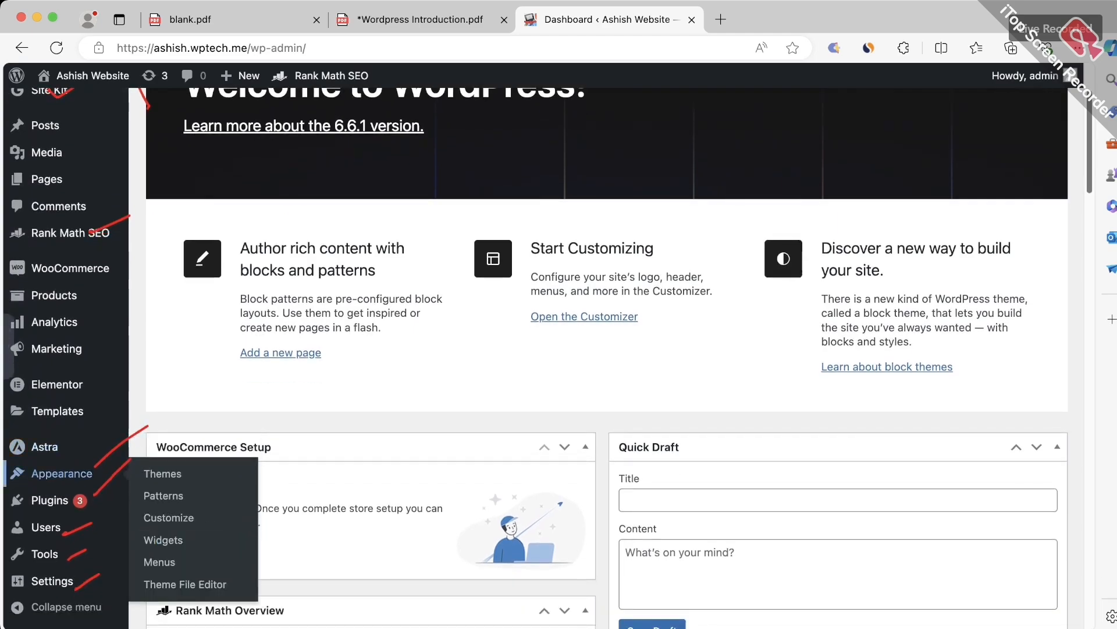
{"action": "mouse_move", "coordinate": [50, 500]}
{"action": "scroll", "coordinate": [49, 500], "scroll_direction": "down", "scroll_amount": 1}
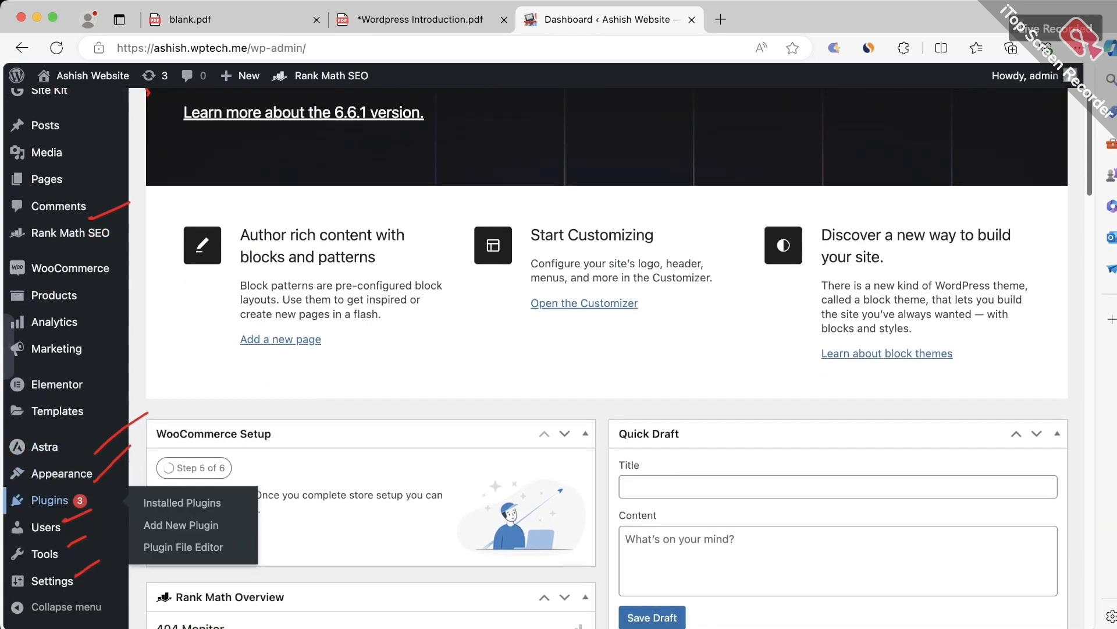
{"action": "mouse_move", "coordinate": [46, 527]}
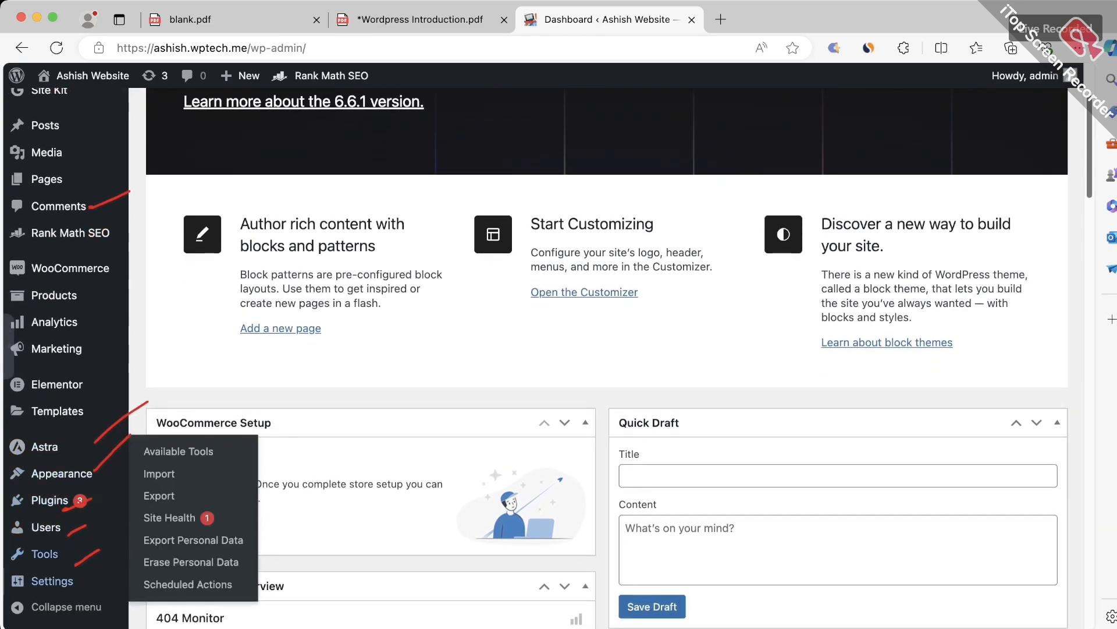
{"action": "scroll", "coordinate": [57, 411], "scroll_direction": "up", "scroll_amount": 2}
{"action": "scroll", "coordinate": [57, 408], "scroll_direction": "up", "scroll_amount": 2}
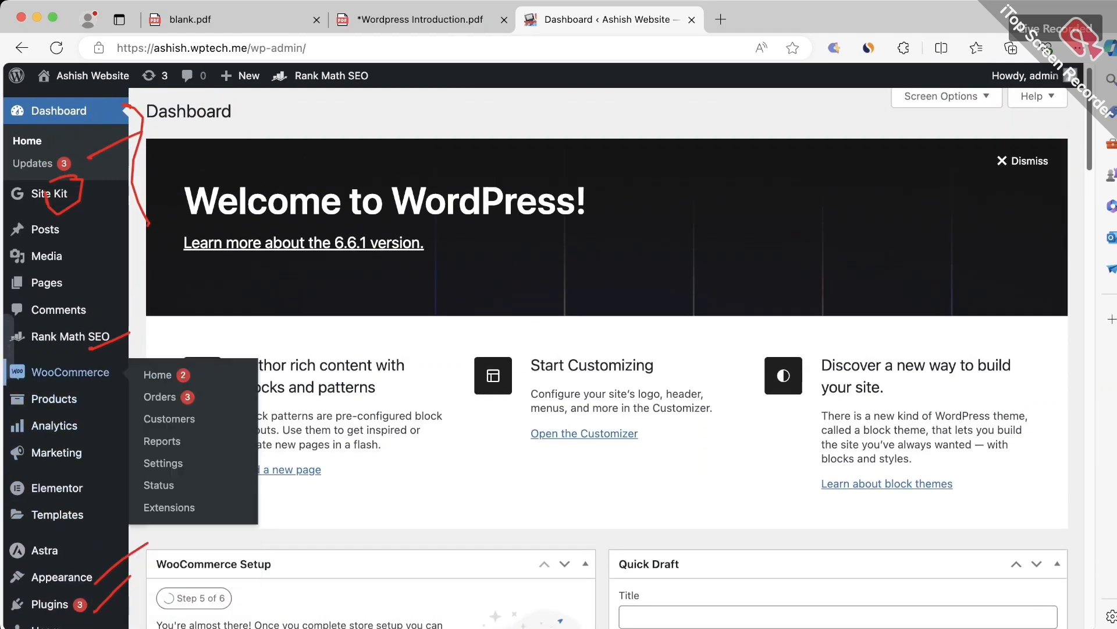
{"action": "mouse_move", "coordinate": [47, 282]}
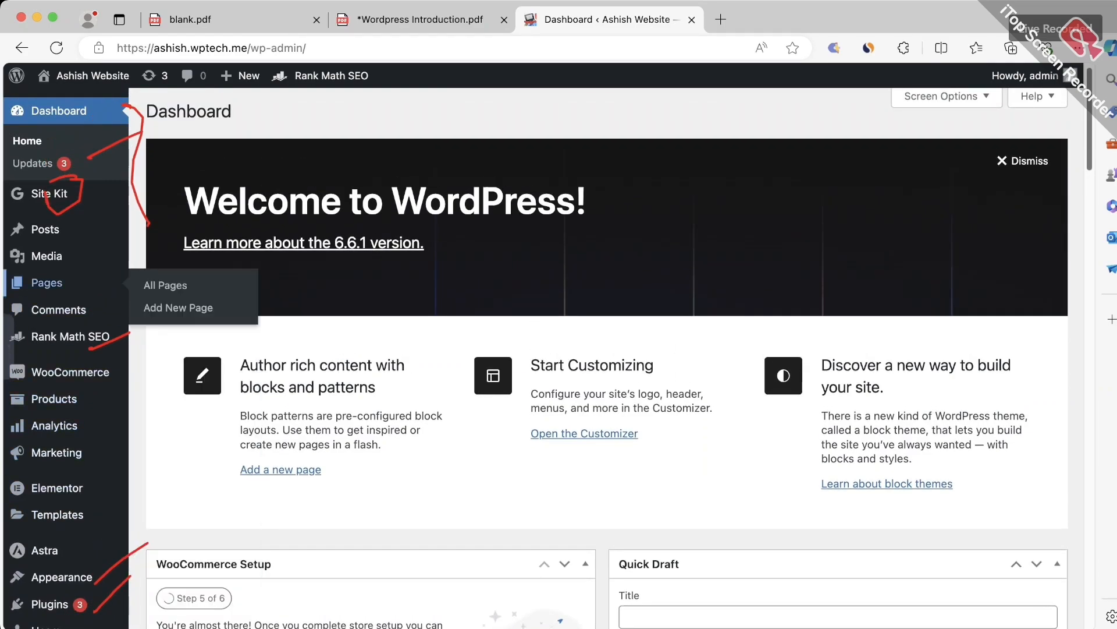
{"action": "mouse_move", "coordinate": [47, 257]}
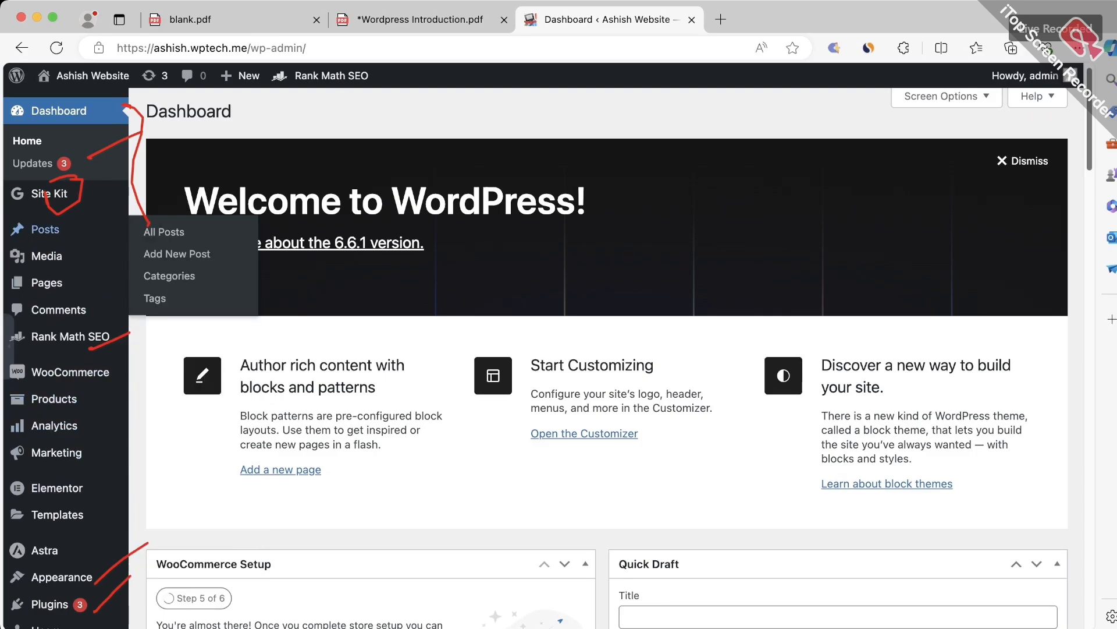
{"action": "mouse_move", "coordinate": [45, 228]}
{"action": "scroll", "coordinate": [45, 230], "scroll_direction": "down", "scroll_amount": 9}
{"action": "scroll", "coordinate": [46, 229], "scroll_direction": "up", "scroll_amount": 9}
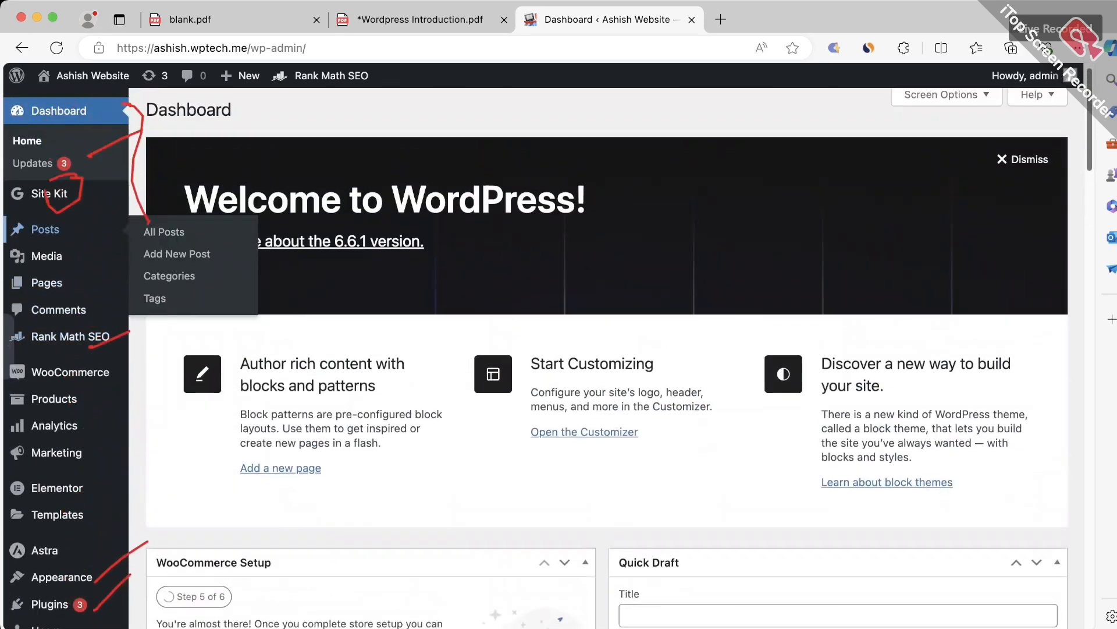
{"action": "scroll", "coordinate": [45, 233], "scroll_direction": "down", "scroll_amount": 8}
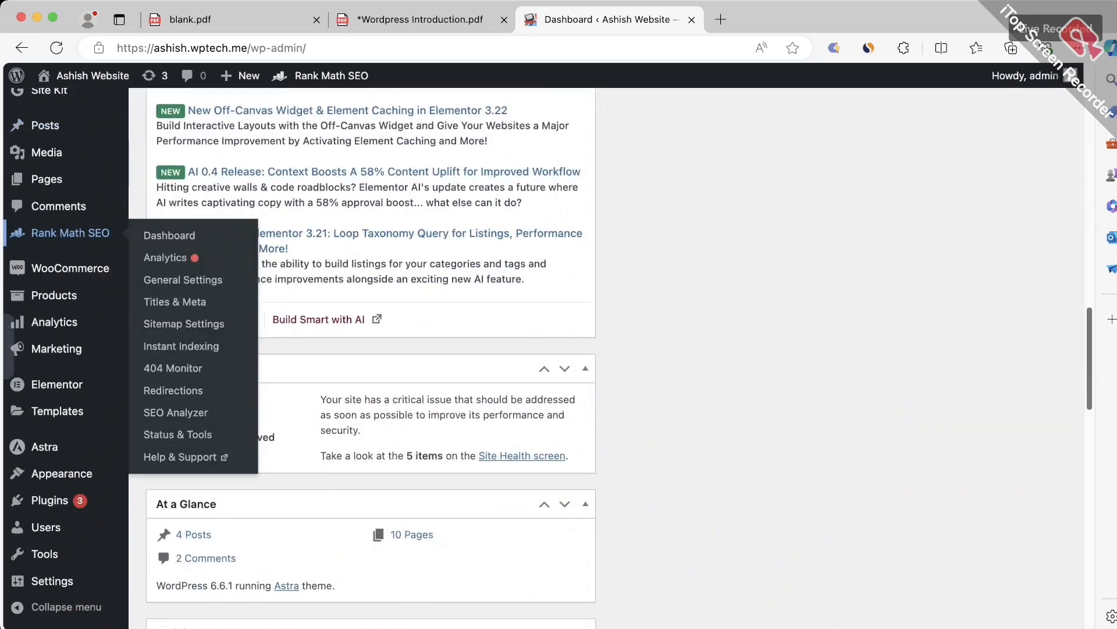
- Visit the live site from the dashboard and review its home page and About Us page
{"action": "scroll", "coordinate": [46, 233], "scroll_direction": "up", "scroll_amount": 15}
{"action": "mouse_move", "coordinate": [81, 76]}
{"action": "left_click", "coordinate": [60, 103]}
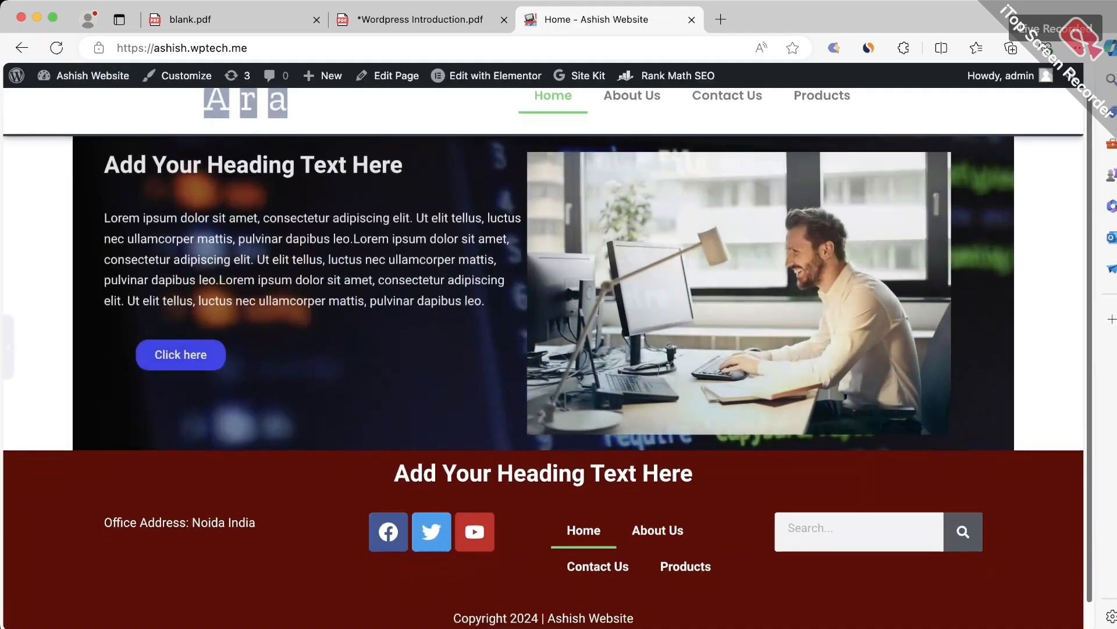
{"action": "scroll", "coordinate": [543, 349], "scroll_direction": "down", "scroll_amount": 2}
{"action": "scroll", "coordinate": [544, 349], "scroll_direction": "up", "scroll_amount": 3}
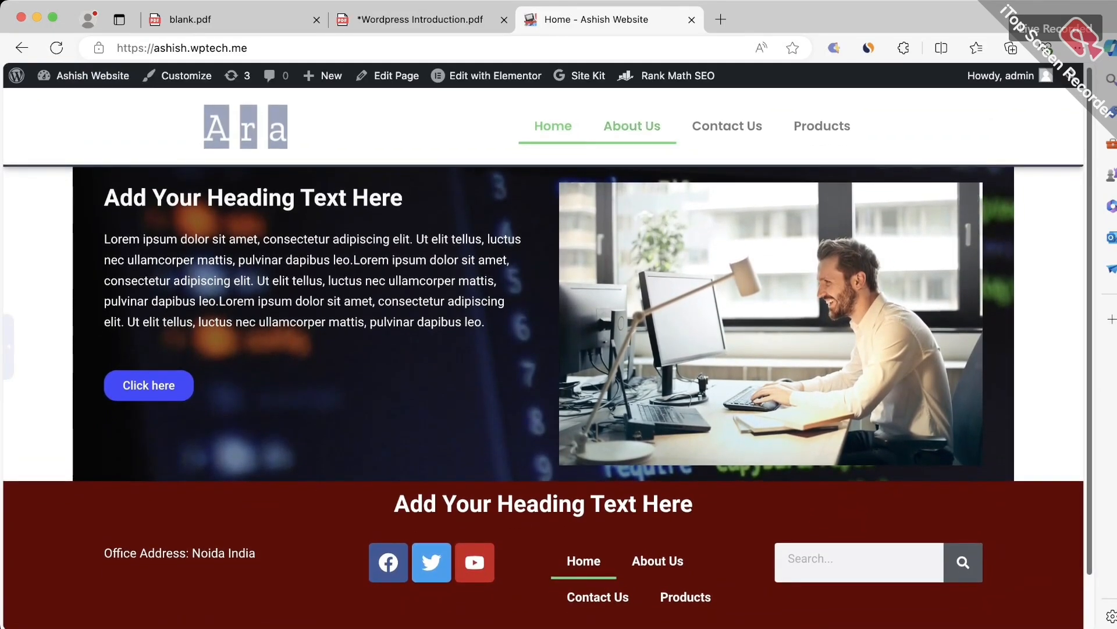
{"action": "left_click", "coordinate": [632, 126]}
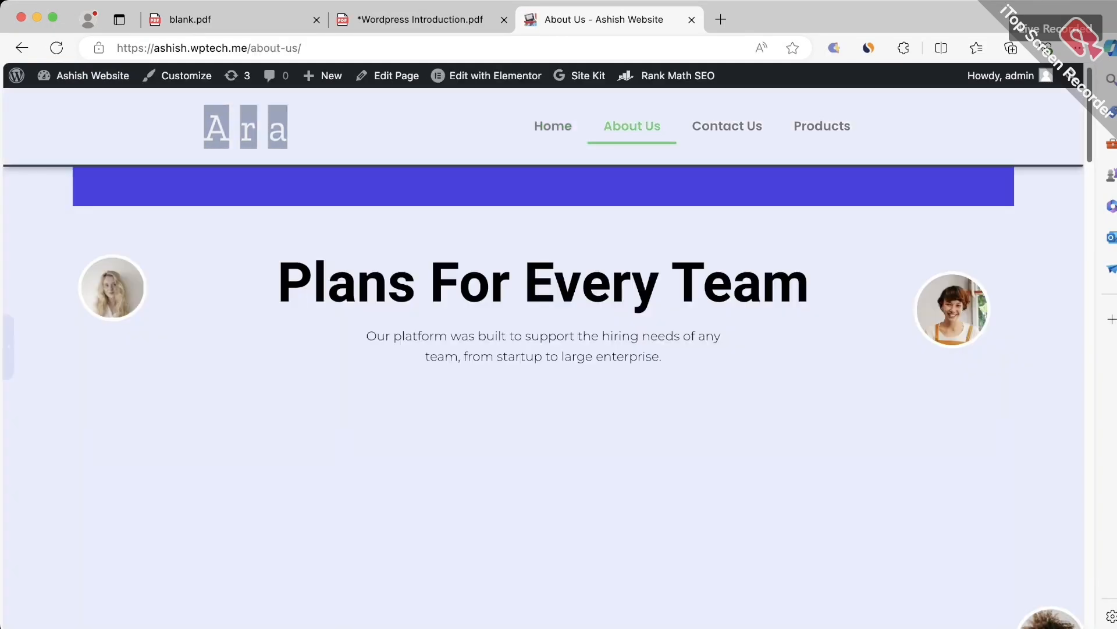
{"action": "scroll", "coordinate": [544, 349], "scroll_direction": "down", "scroll_amount": 15}
{"action": "scroll", "coordinate": [543, 350], "scroll_direction": "down", "scroll_amount": 15}
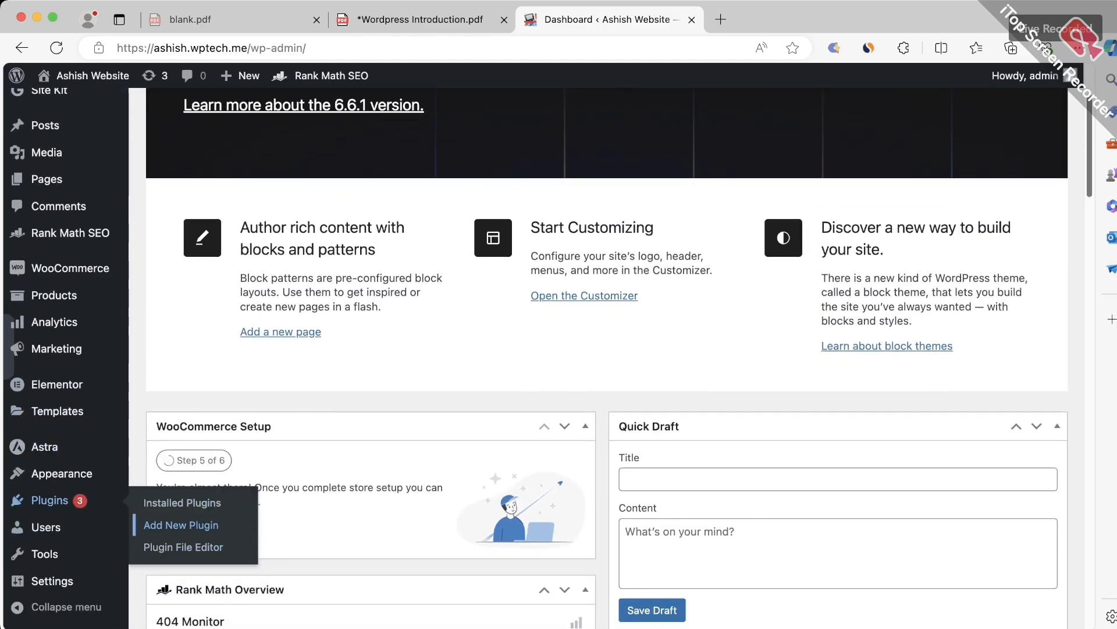
- Open the page for adding a new plugin from the WordPress dashboard
{"action": "left_click", "coordinate": [181, 525]}
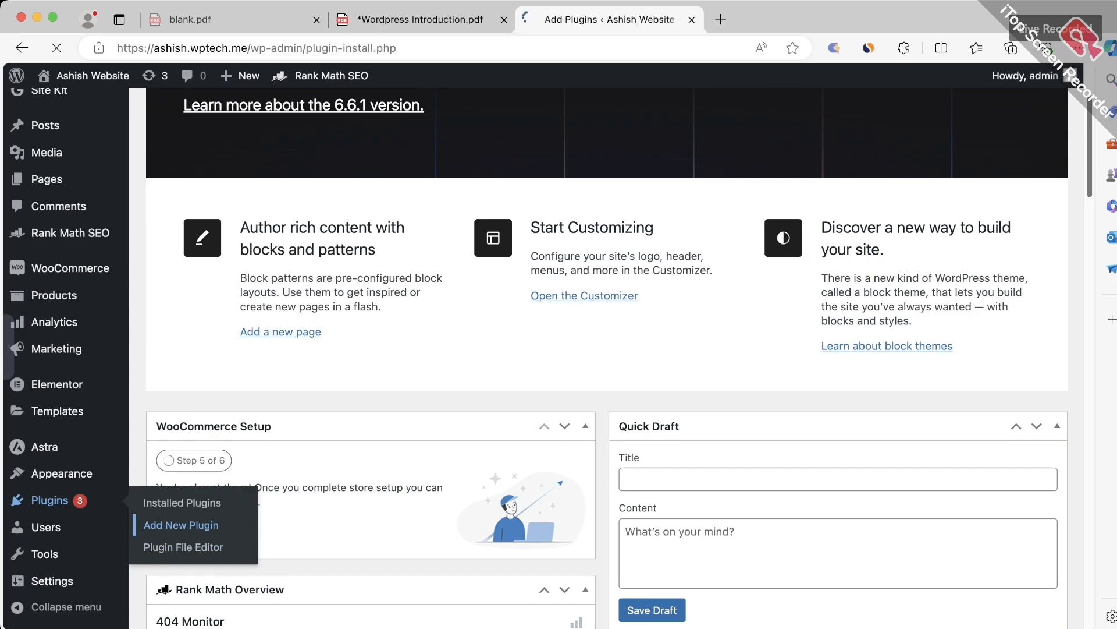
- Search the plugin directory for "reset"
{"action": "scroll", "coordinate": [558, 349], "scroll_direction": "down", "scroll_amount": 2}
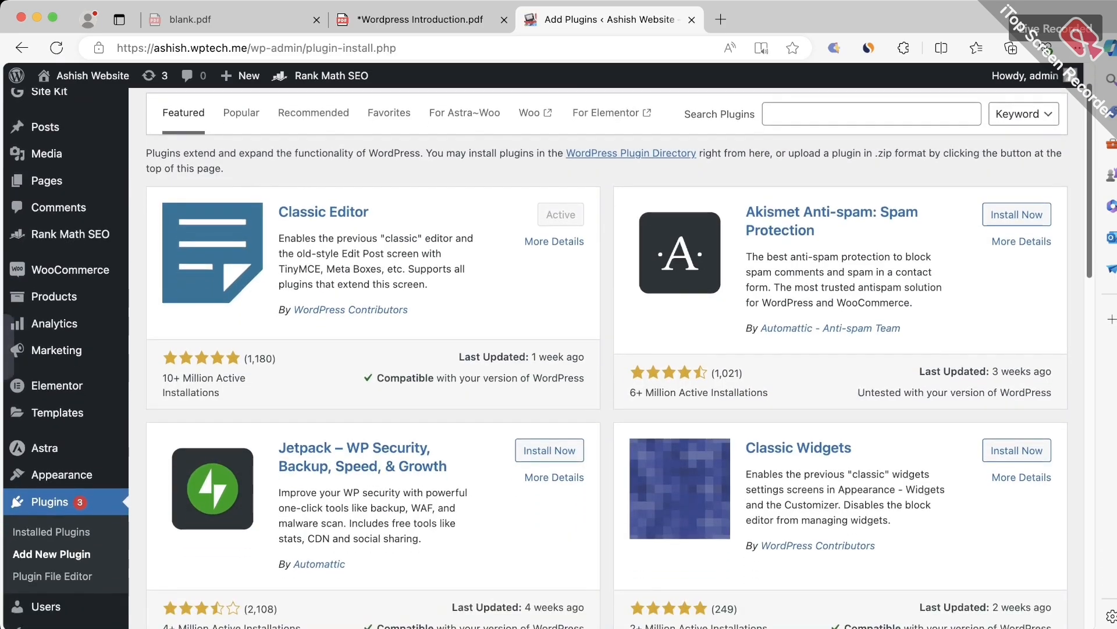
{"action": "left_click", "coordinate": [871, 114]}
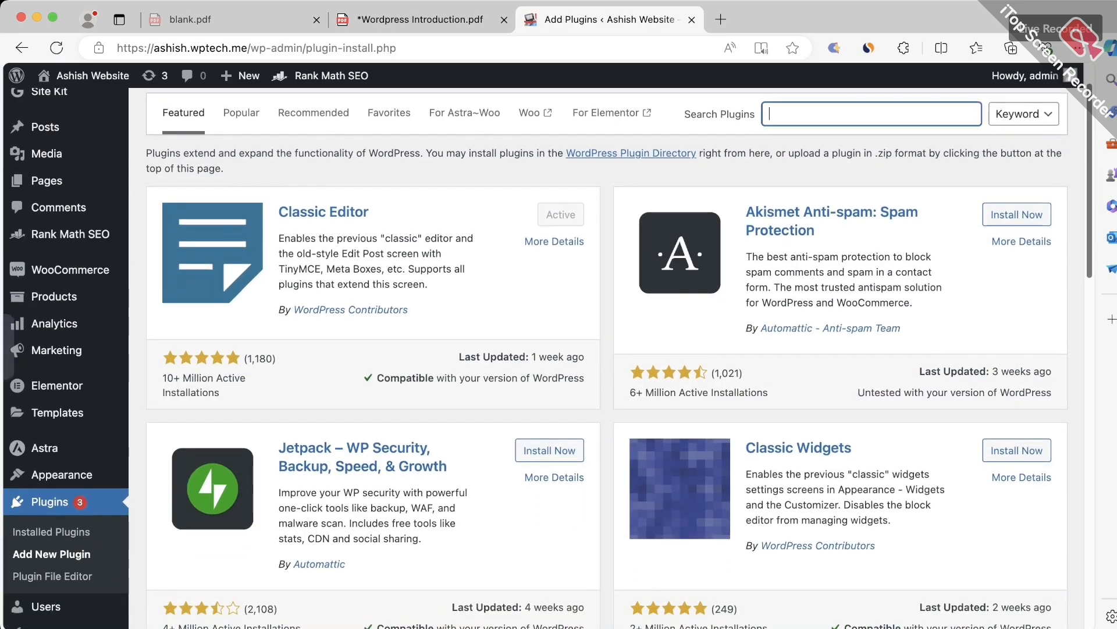
{"action": "type", "text": "wp"}
{"action": "key", "text": "BackSpace"}
{"action": "type", "text": "reset"}
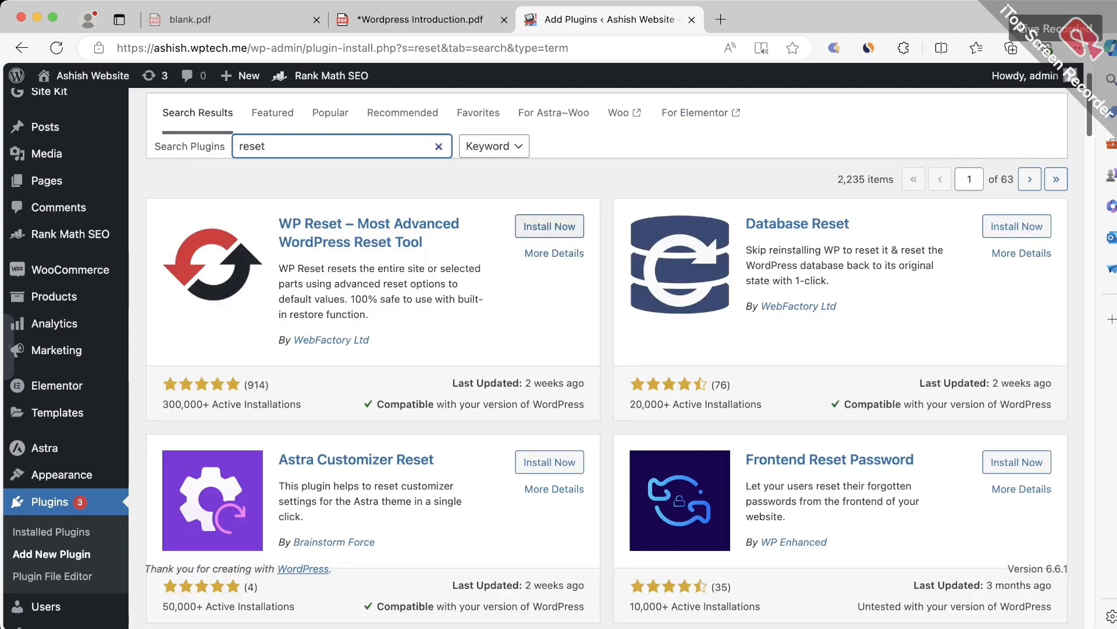
- Install and activate the plugin WP Reset – Most Advanced WordPress Reset Tool
{"action": "left_click", "coordinate": [549, 226]}
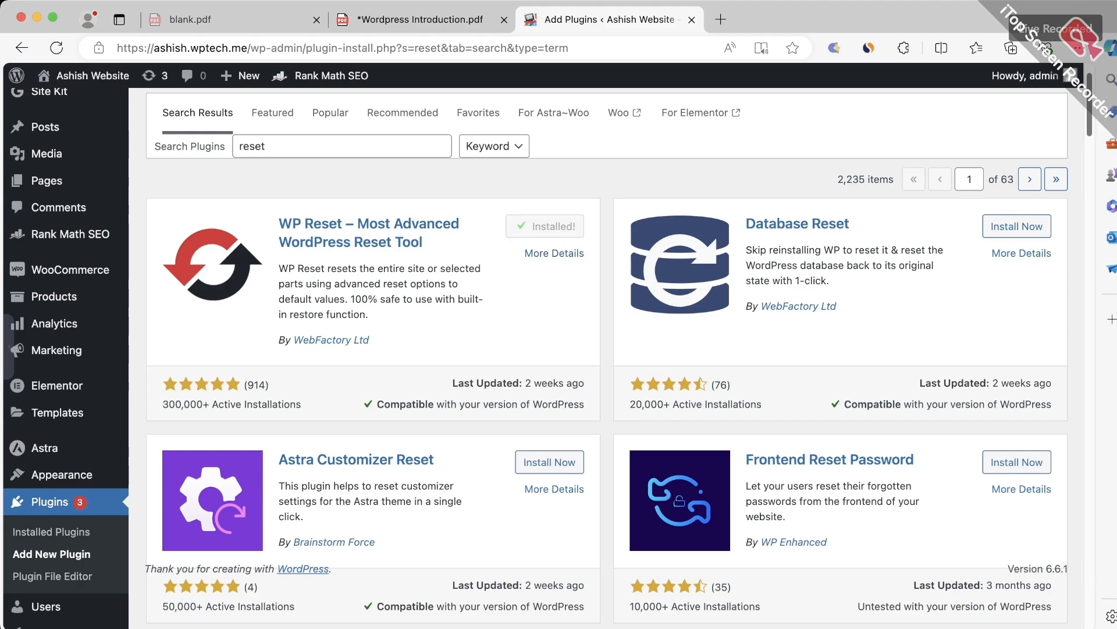
{"action": "left_click", "coordinate": [556, 227]}
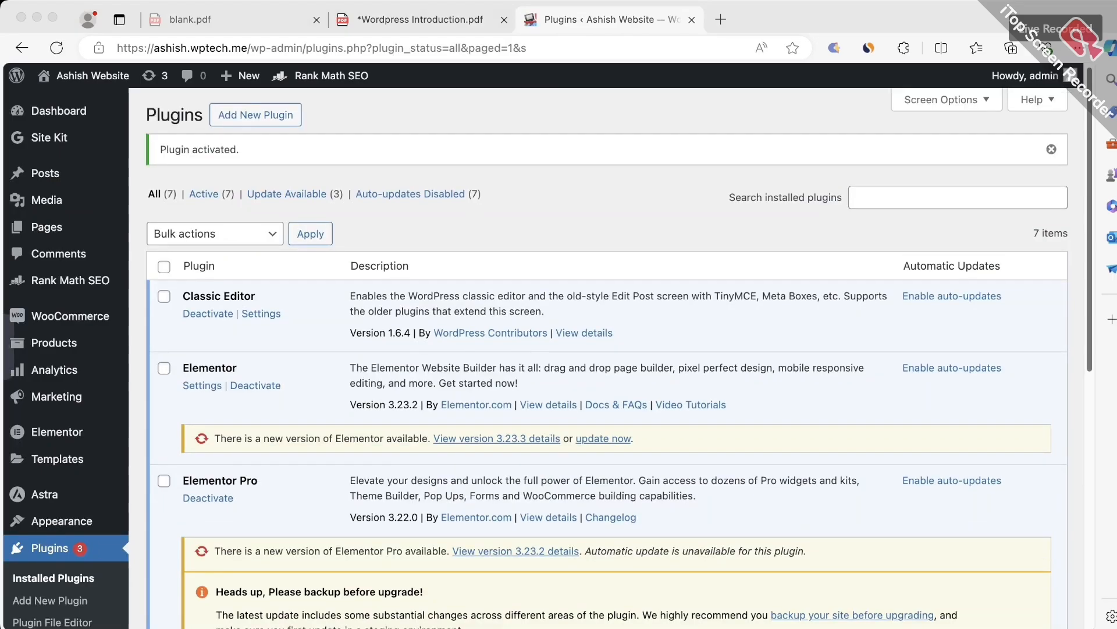
{"action": "scroll", "coordinate": [605, 349], "scroll_direction": "down", "scroll_amount": 10}
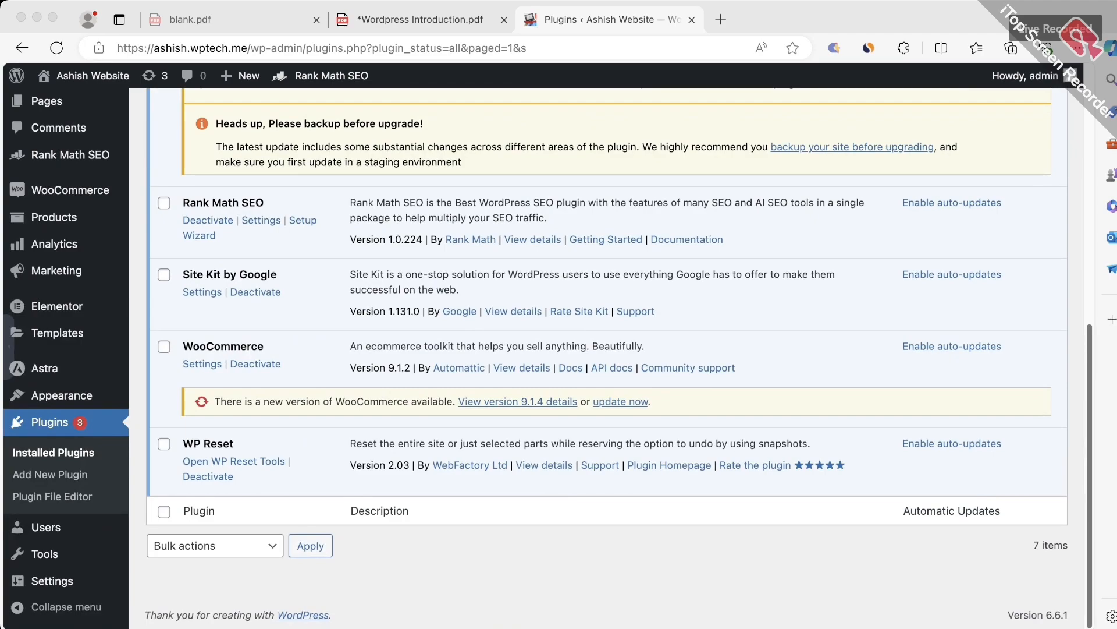
{"action": "left_click", "coordinate": [379, 570]}
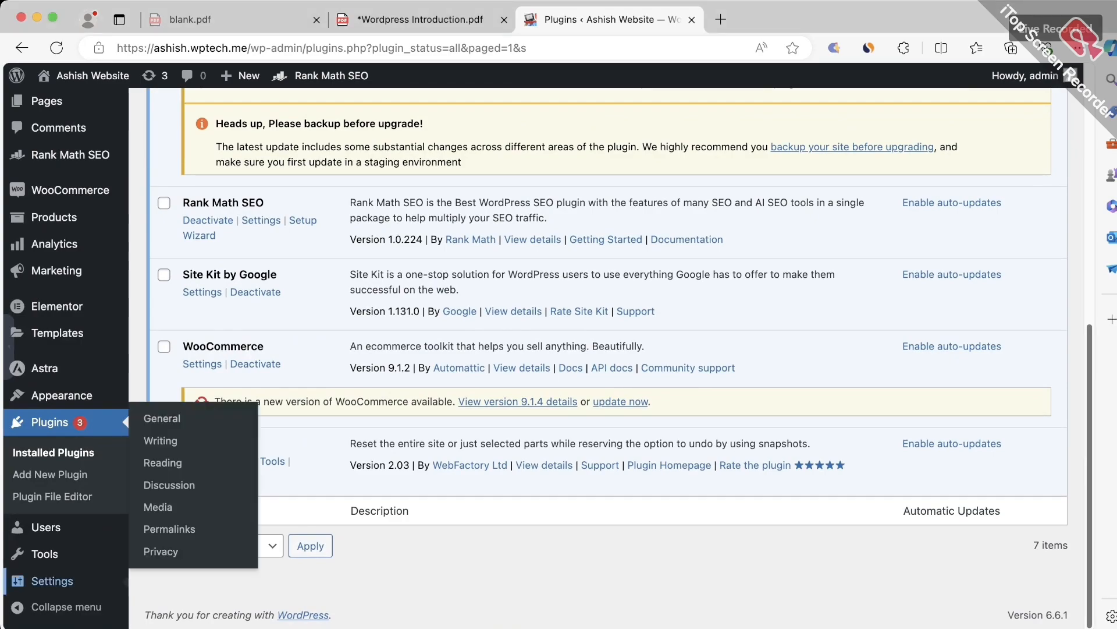
- Reset the site with WP Reset's Site Reset tool, entering "reset" as confirmation and keeping the WP Reset plugin reactivated
{"action": "mouse_move", "coordinate": [45, 554]}
{"action": "left_click", "coordinate": [167, 528]}
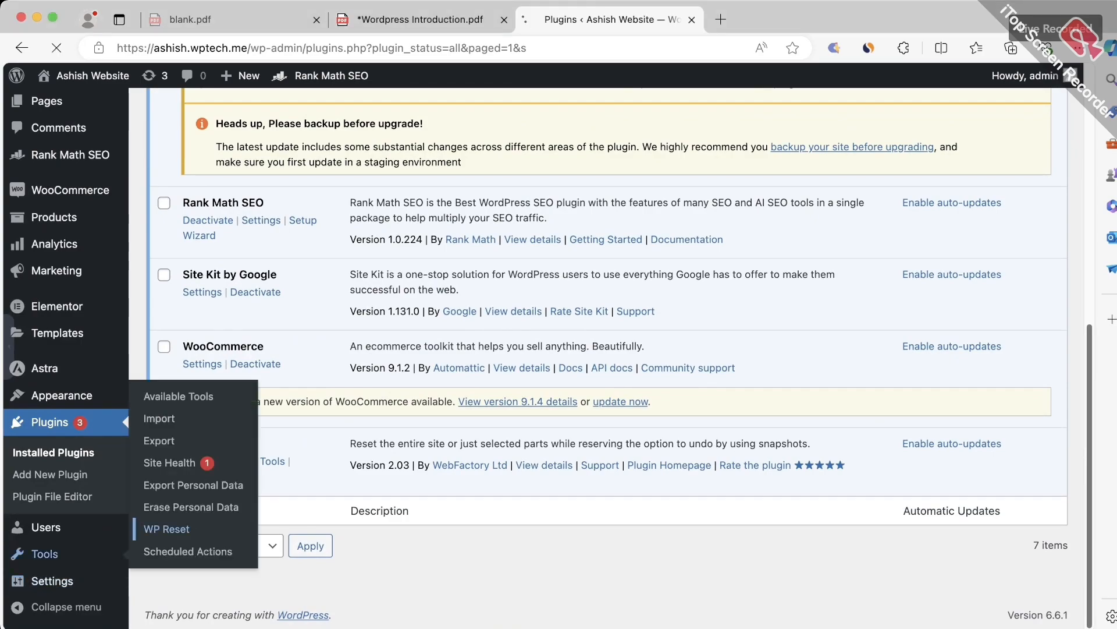
{"action": "scroll", "coordinate": [167, 529], "scroll_direction": "down", "scroll_amount": 4}
{"action": "scroll", "coordinate": [419, 358], "scroll_direction": "down", "scroll_amount": 15}
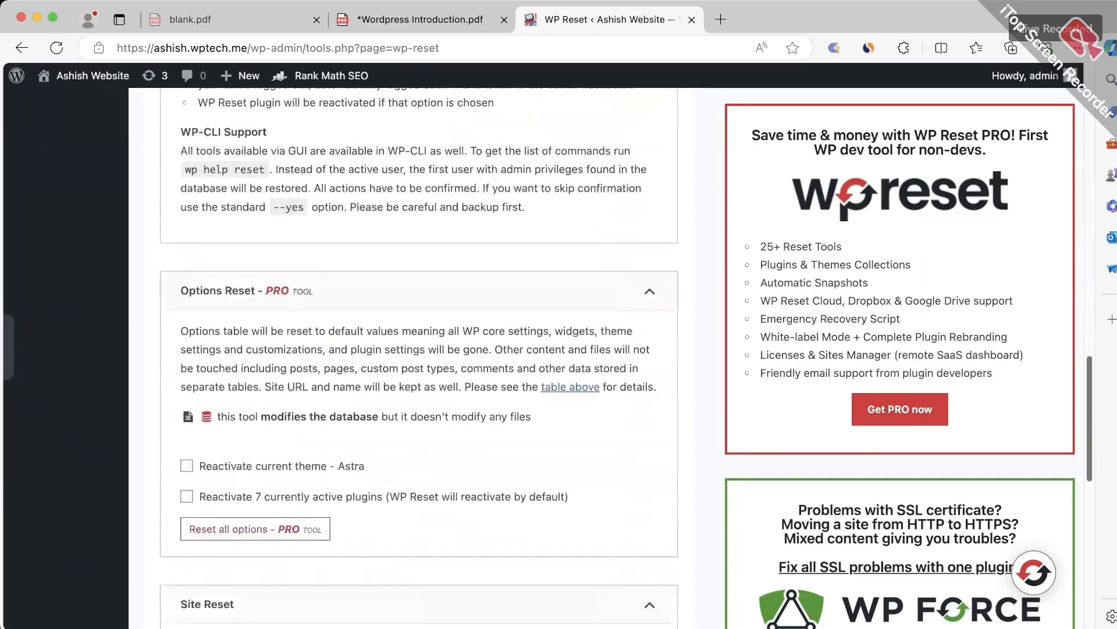
{"action": "left_click", "coordinate": [249, 357]}
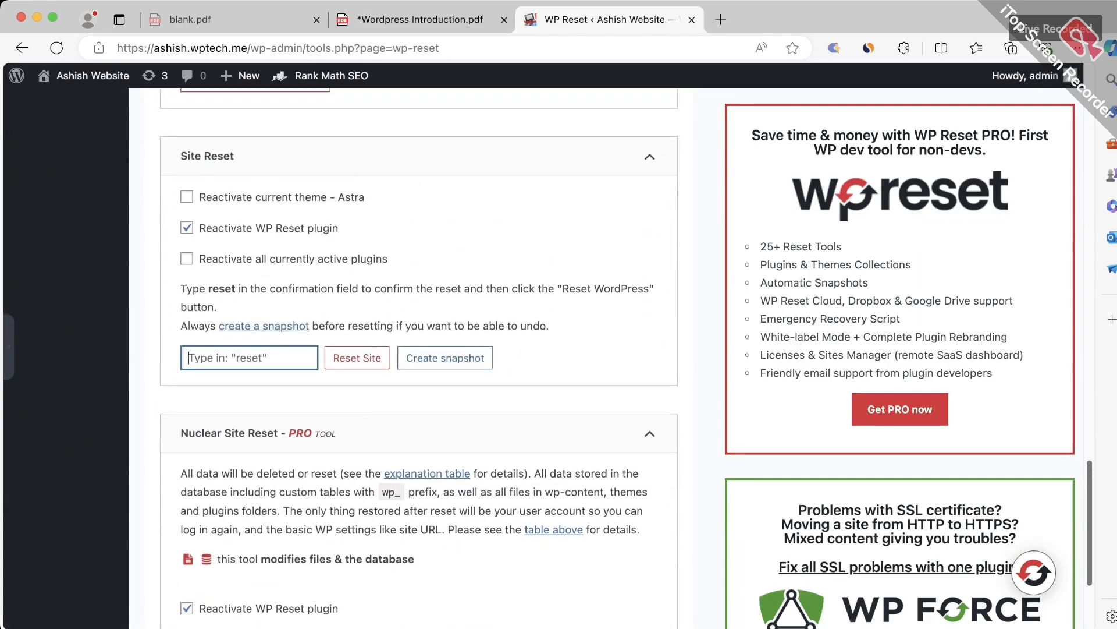
{"action": "type", "text": "reset"}
{"action": "left_click", "coordinate": [357, 358]}
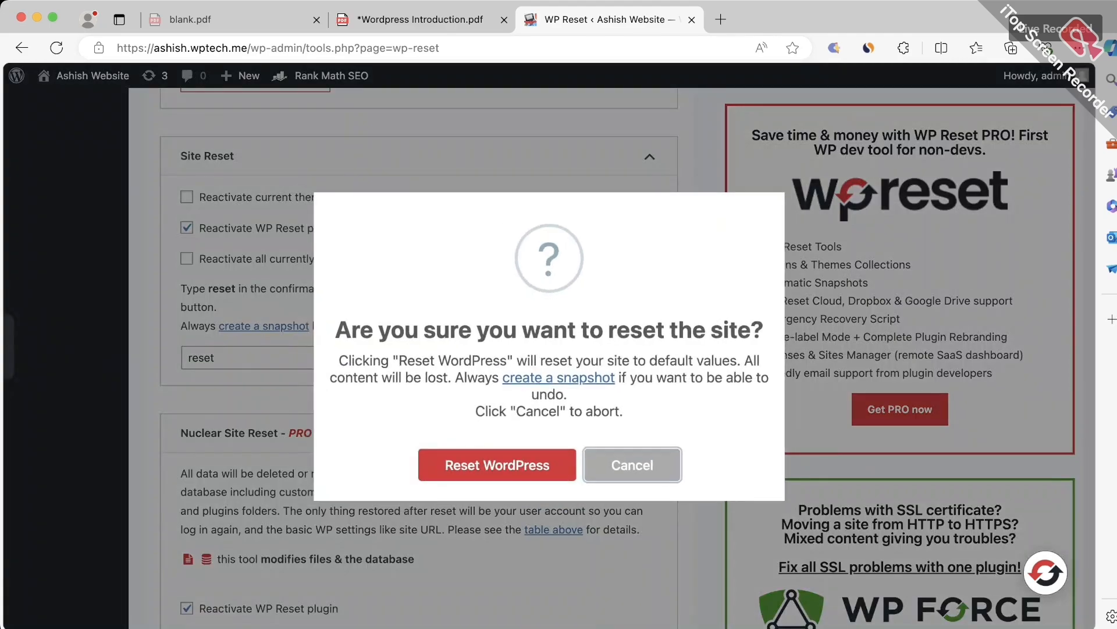
{"action": "left_click", "coordinate": [497, 464]}
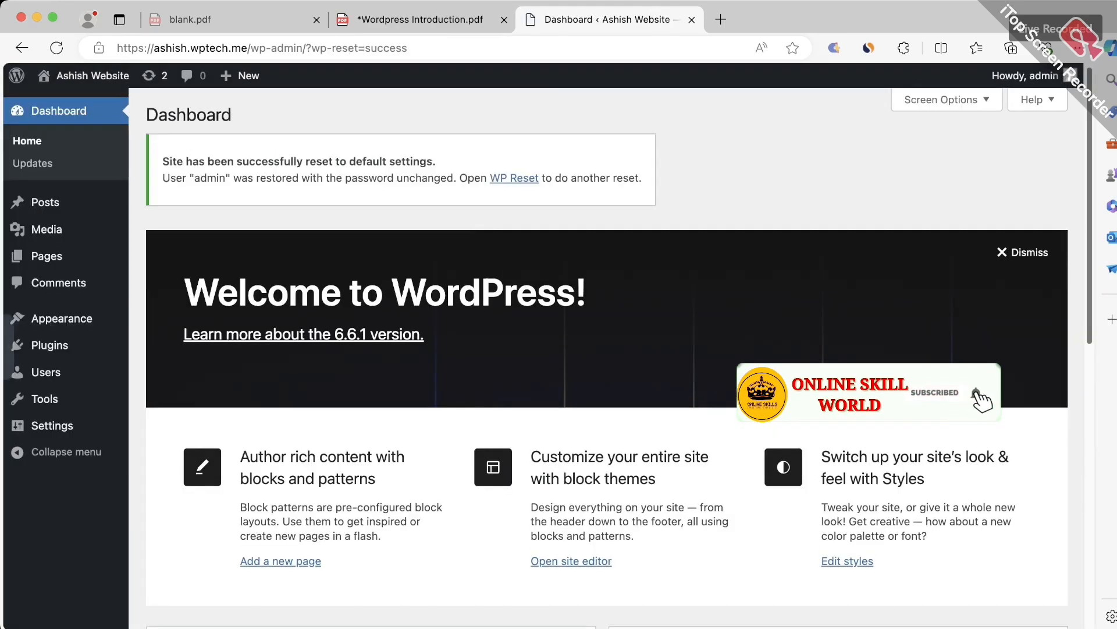
- Reopen WP Reset and run Site Reset again with "Reactivate WP Reset plugin" disabled, confirming with "reset"
{"action": "scroll", "coordinate": [607, 350], "scroll_direction": "down", "scroll_amount": 2}
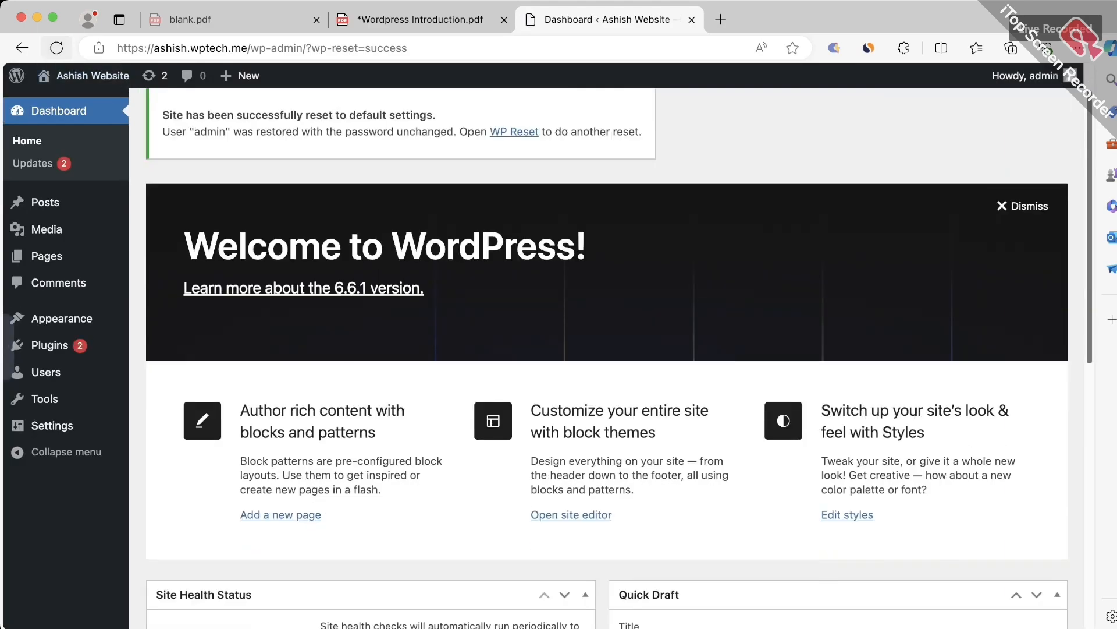
{"action": "scroll", "coordinate": [607, 358], "scroll_direction": "up", "scroll_amount": 2}
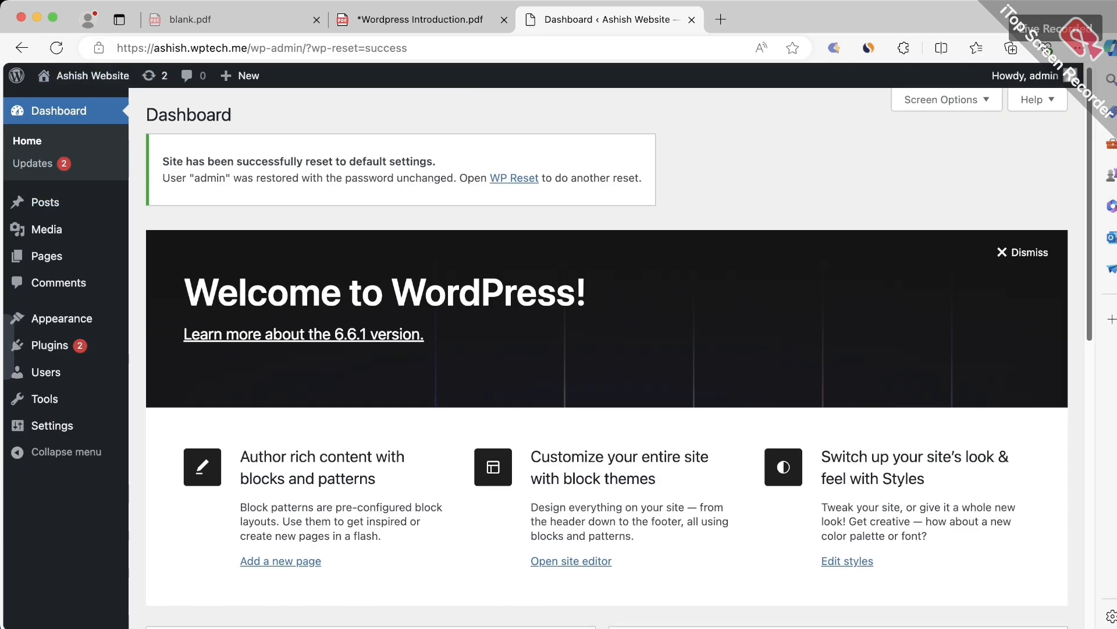
{"action": "left_click", "coordinate": [514, 177]}
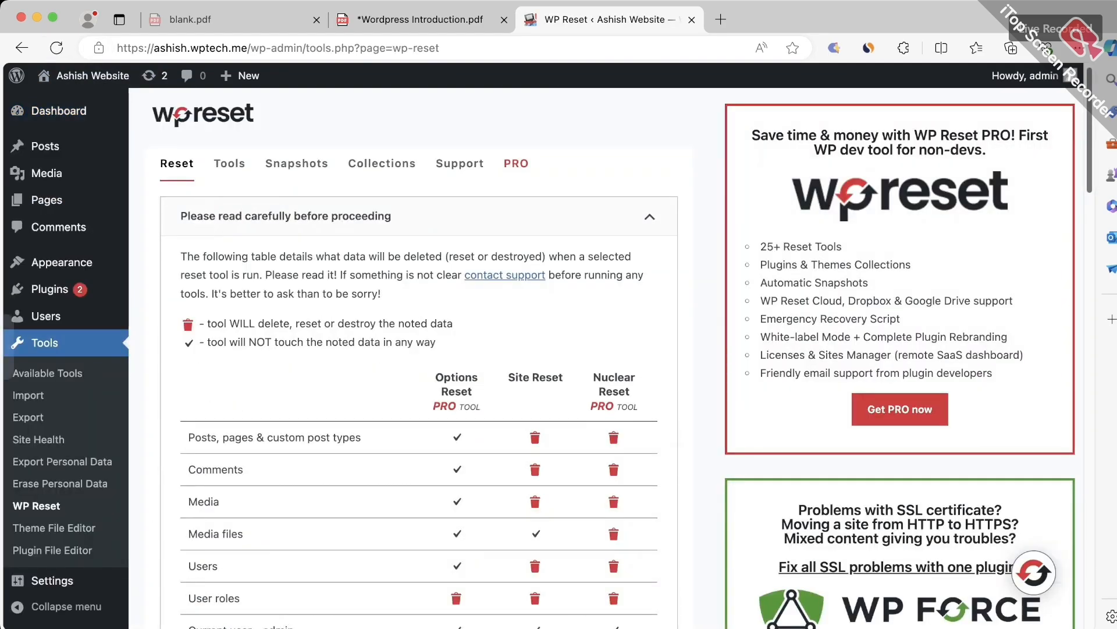
{"action": "scroll", "coordinate": [419, 349], "scroll_direction": "down", "scroll_amount": 10}
{"action": "scroll", "coordinate": [419, 349], "scroll_direction": "down", "scroll_amount": 10}
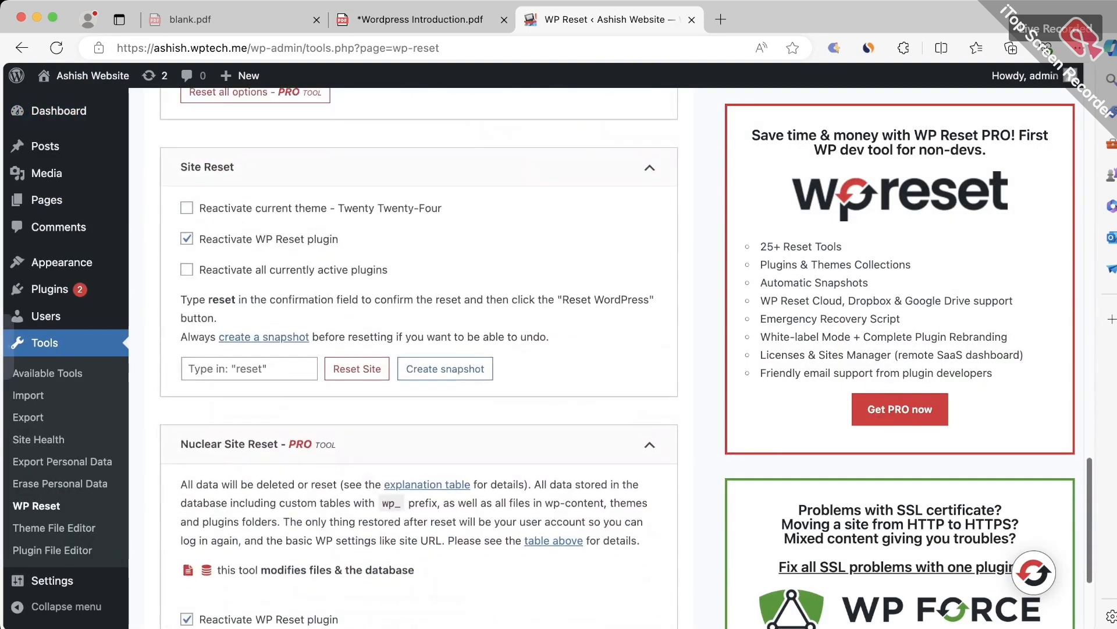
{"action": "left_click", "coordinate": [187, 288]}
{"action": "left_click", "coordinate": [249, 418]}
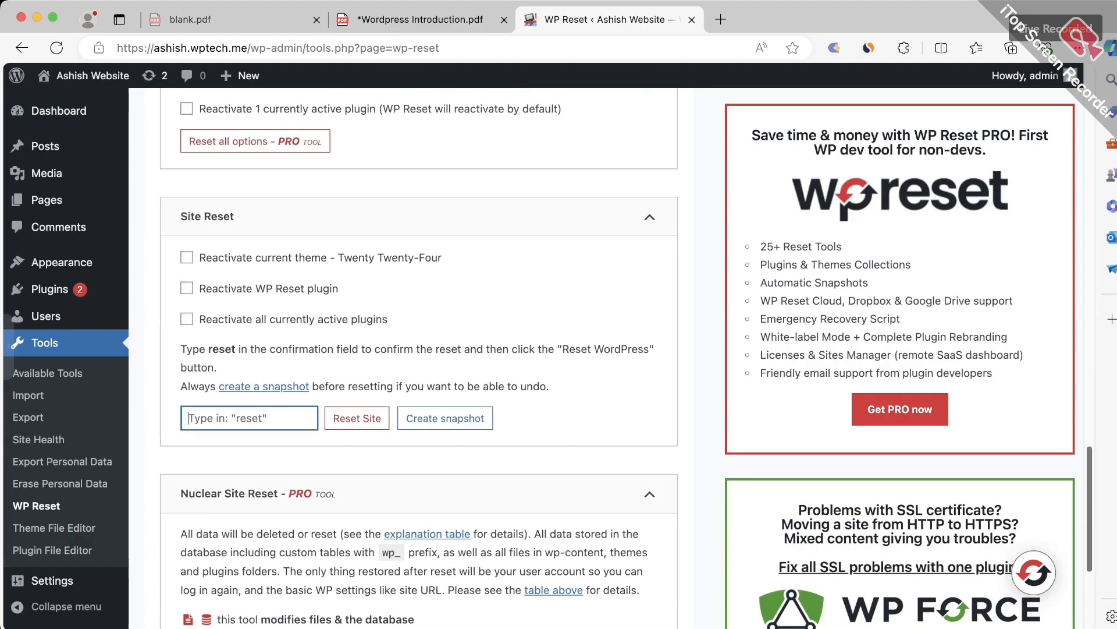
{"action": "type", "text": "reset"}
{"action": "left_click", "coordinate": [357, 417]}
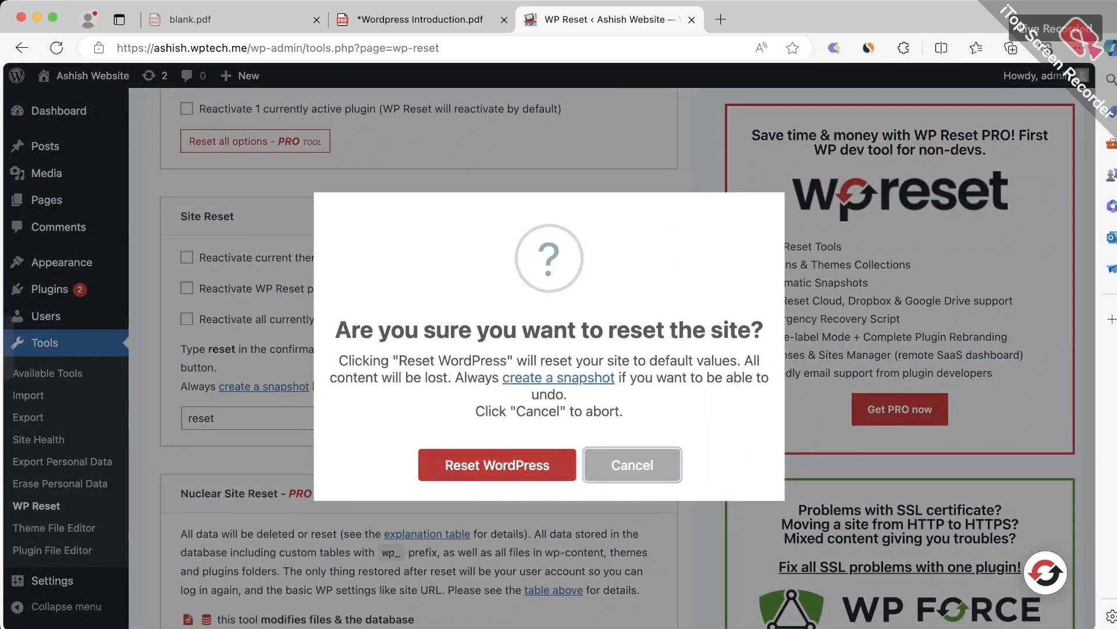
{"action": "left_click", "coordinate": [497, 463]}
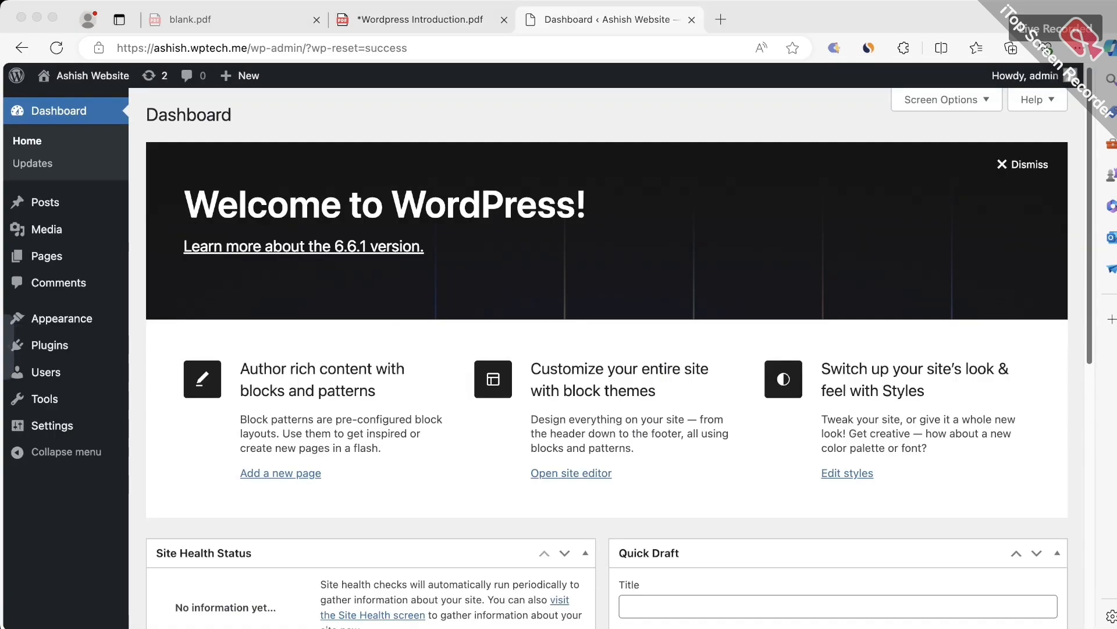
- Look over the dashboard, visit the live site and examine its home page down to the footer
{"action": "scroll", "coordinate": [606, 358], "scroll_direction": "down", "scroll_amount": 2}
{"action": "scroll", "coordinate": [607, 358], "scroll_direction": "up", "scroll_amount": 2}
{"action": "scroll", "coordinate": [606, 358], "scroll_direction": "down", "scroll_amount": 5}
{"action": "scroll", "coordinate": [606, 358], "scroll_direction": "up", "scroll_amount": 5}
{"action": "left_click", "coordinate": [85, 76]}
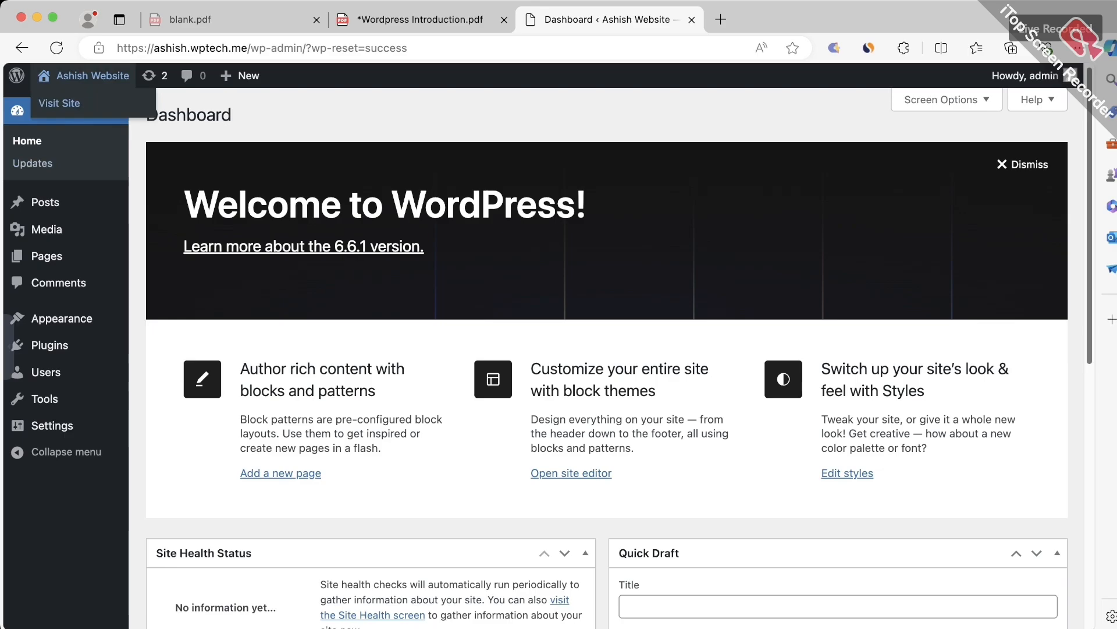
{"action": "left_click", "coordinate": [59, 103]}
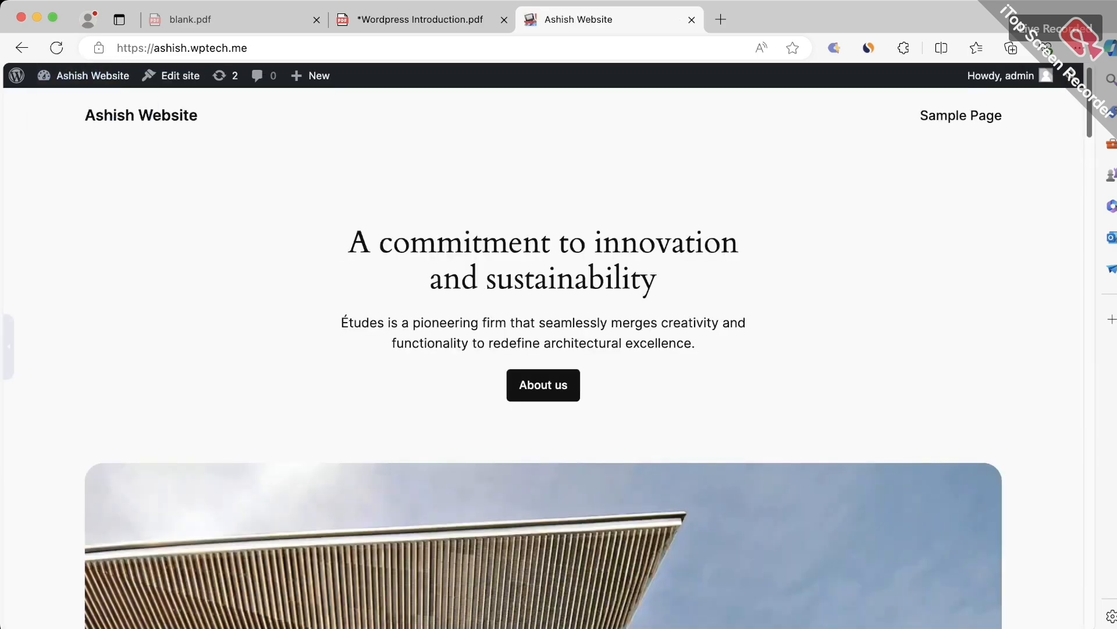
{"action": "scroll", "coordinate": [543, 358], "scroll_direction": "down", "scroll_amount": 15}
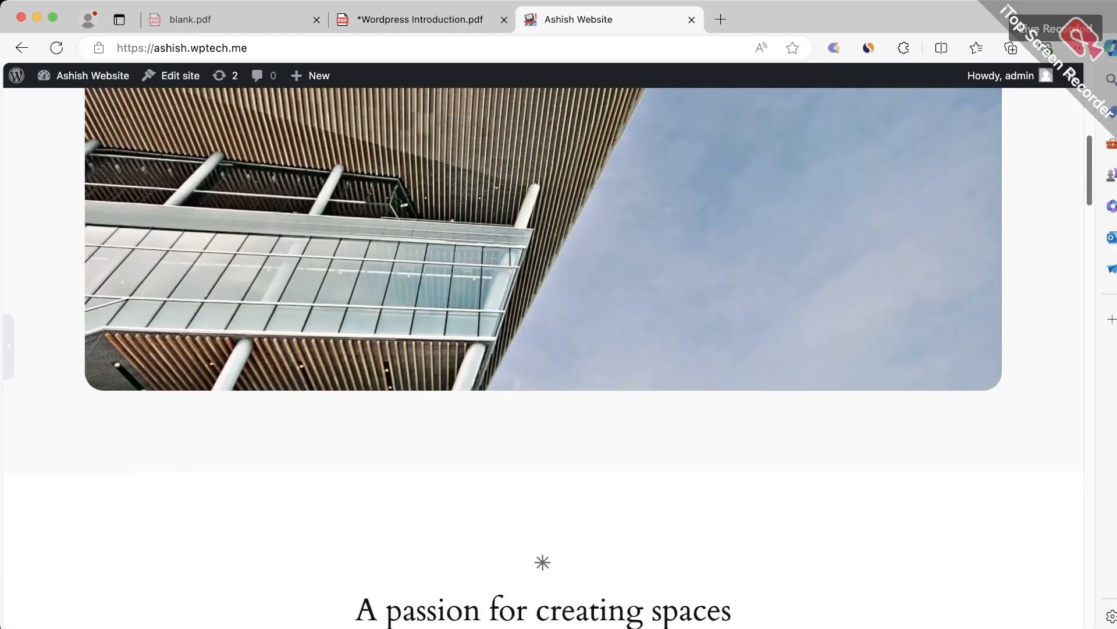
{"action": "scroll", "coordinate": [543, 358], "scroll_direction": "down", "scroll_amount": 15}
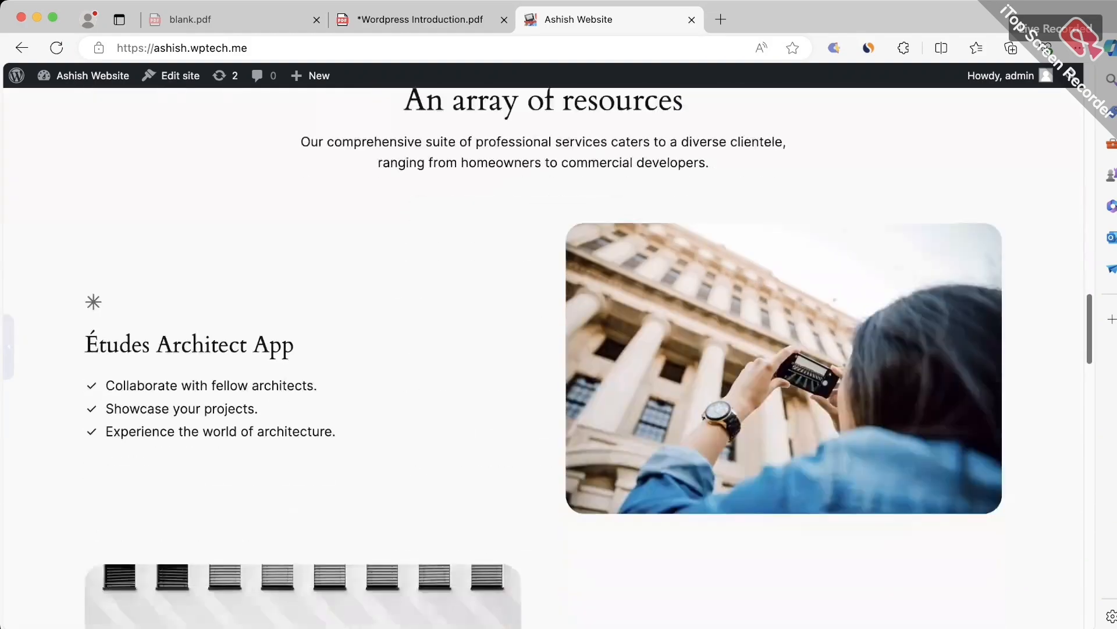
{"action": "scroll", "coordinate": [543, 358], "scroll_direction": "down", "scroll_amount": 15}
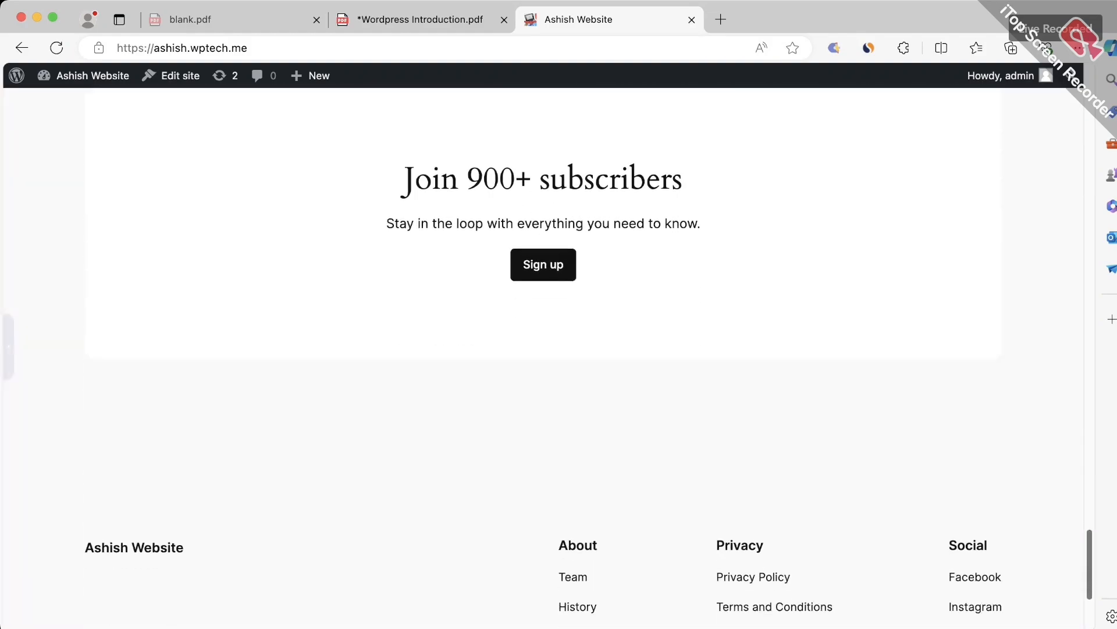
{"action": "scroll", "coordinate": [543, 358], "scroll_direction": "down", "scroll_amount": 2}
{"action": "scroll", "coordinate": [543, 358], "scroll_direction": "up", "scroll_amount": 20}
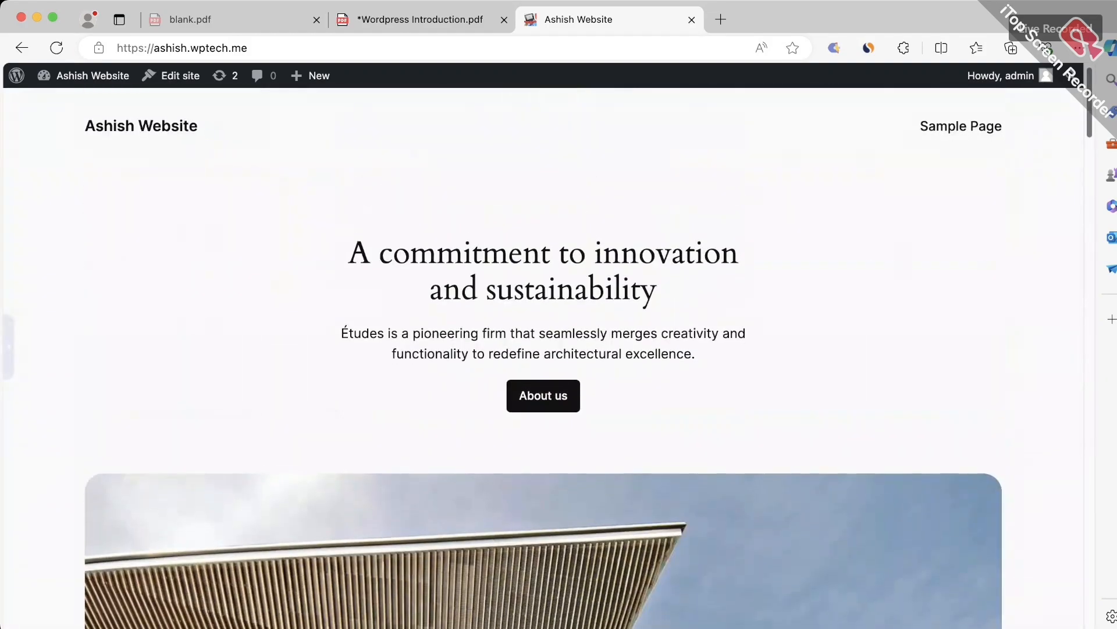
- Return from the live site to the WordPress dashboard and review its home screen
{"action": "mouse_move", "coordinate": [87, 76]}
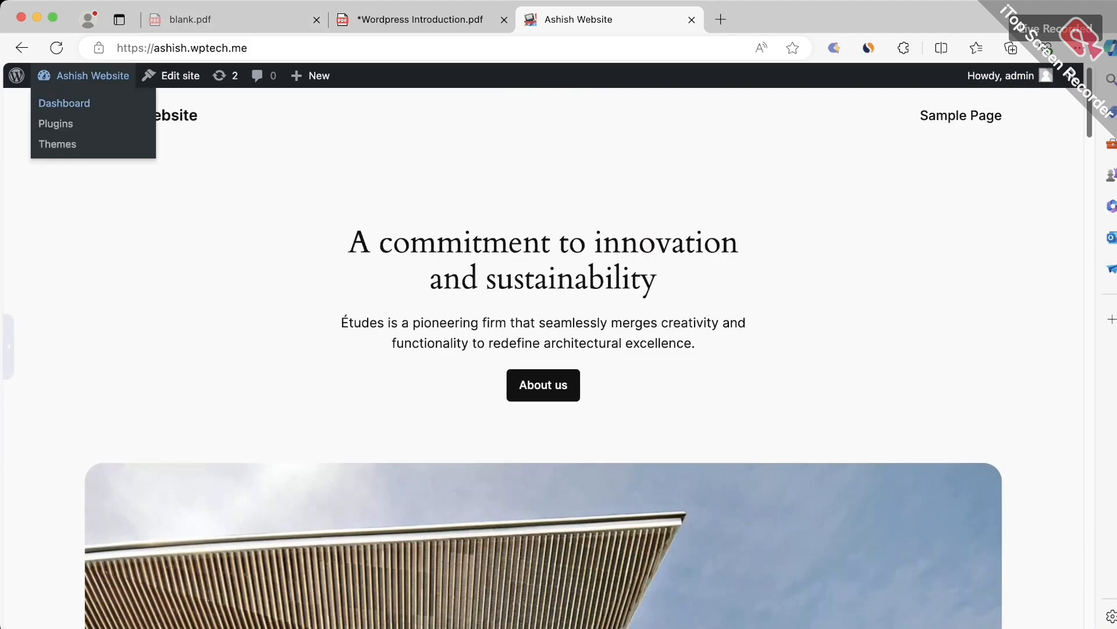
{"action": "left_click", "coordinate": [59, 103]}
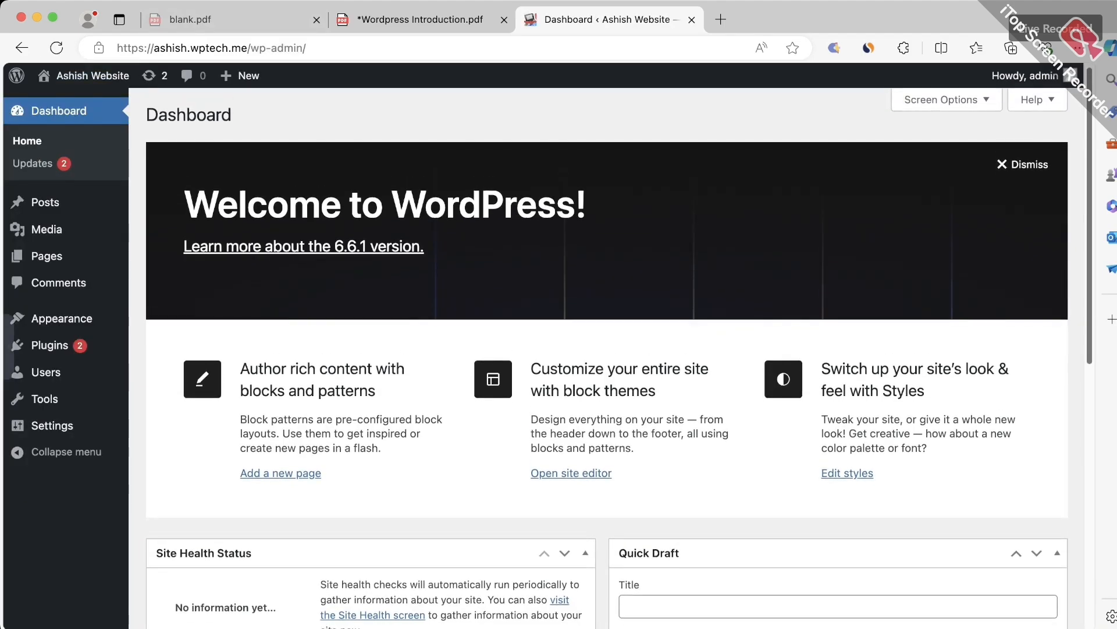
{"action": "scroll", "coordinate": [610, 361], "scroll_direction": "down", "scroll_amount": 2}
{"action": "scroll", "coordinate": [610, 361], "scroll_direction": "up", "scroll_amount": 2}
{"action": "scroll", "coordinate": [607, 349], "scroll_direction": "down", "scroll_amount": 2}
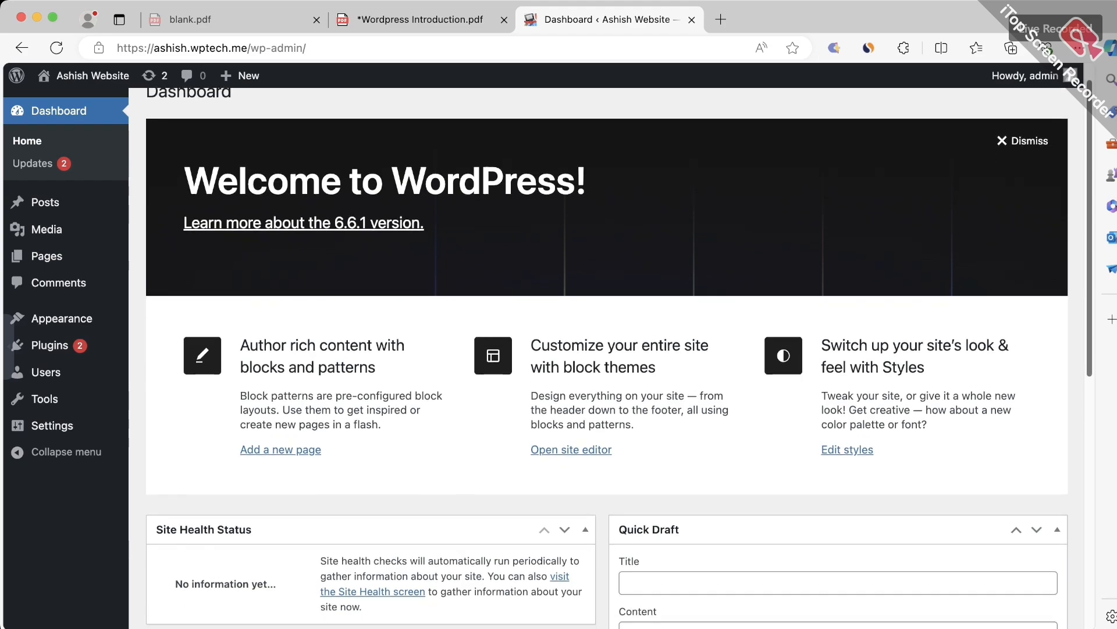
{"action": "scroll", "coordinate": [607, 348], "scroll_direction": "up", "scroll_amount": 2}
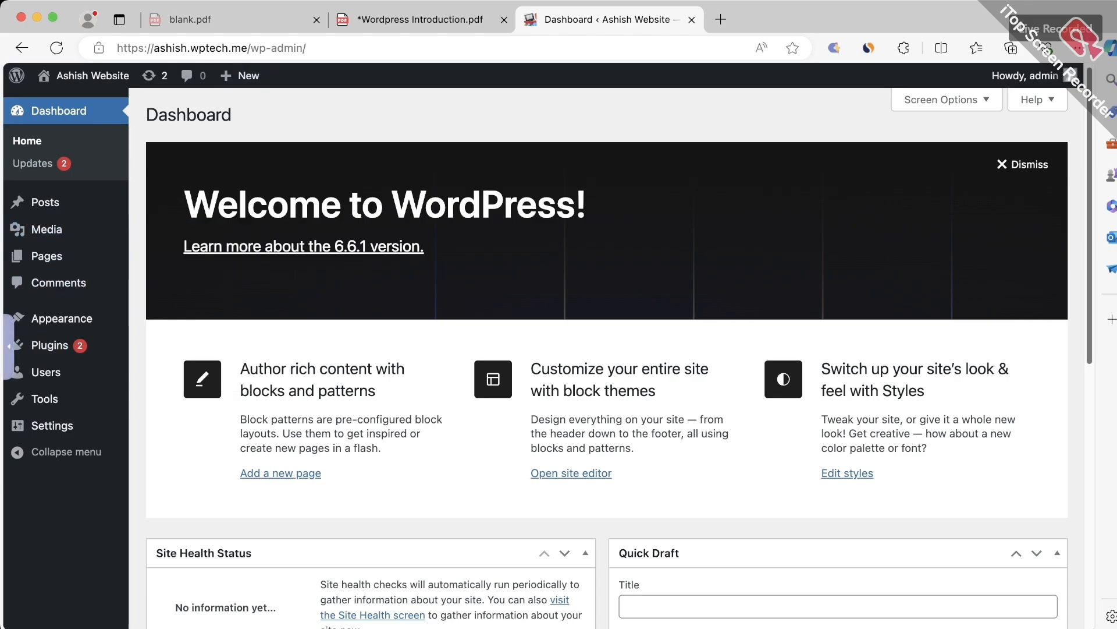
{"action": "left_click", "coordinate": [8, 346]}
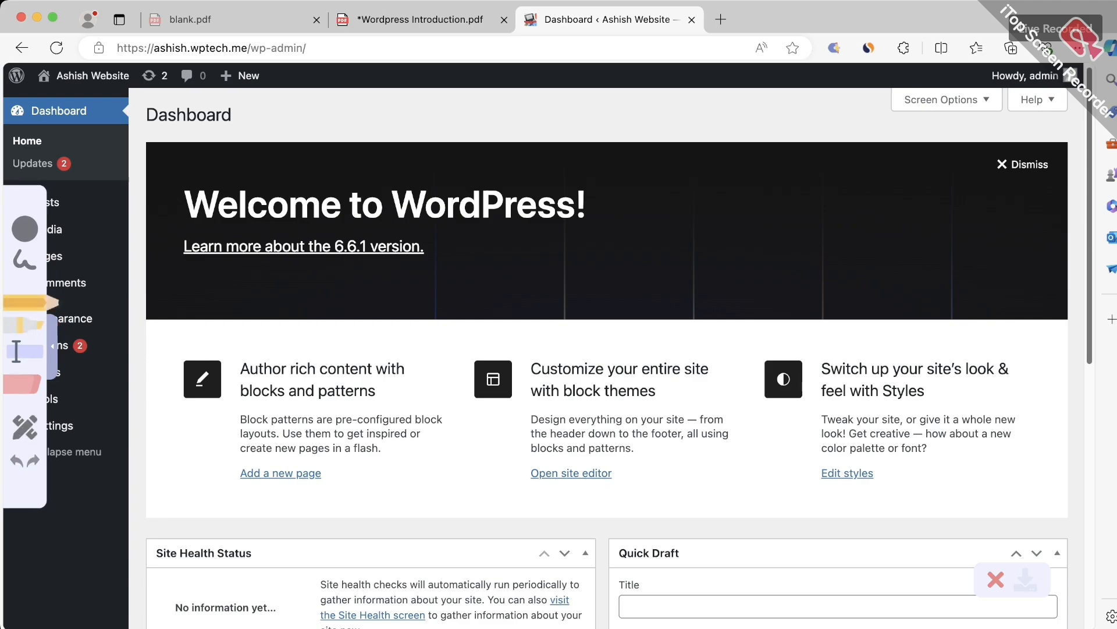
{"action": "left_click", "coordinate": [52, 346]}
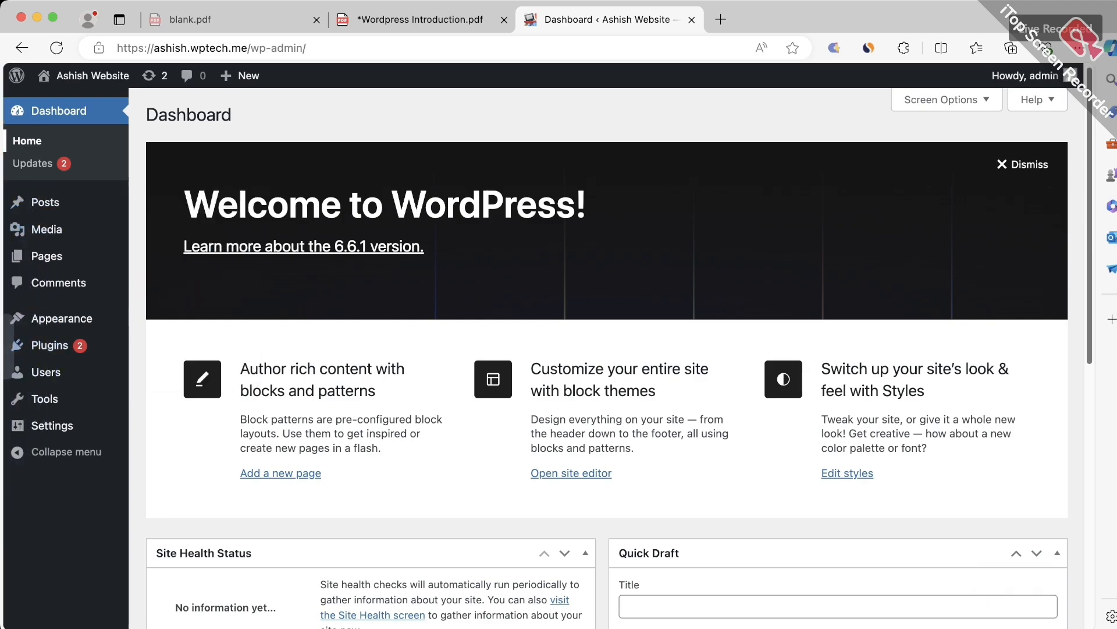
{"action": "mouse_move", "coordinate": [58, 319]}
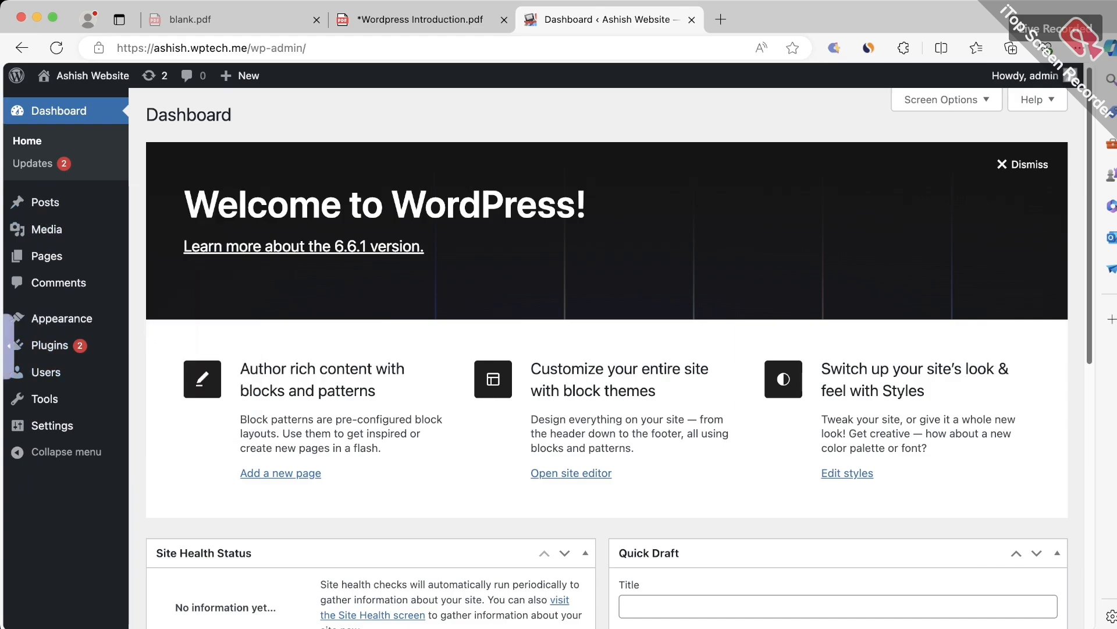
- With a red pen, mark the Home entry and circle parts of the "Welcome to WordPress!" heading and the 6.6.1 version link
{"action": "left_click", "coordinate": [8, 346]}
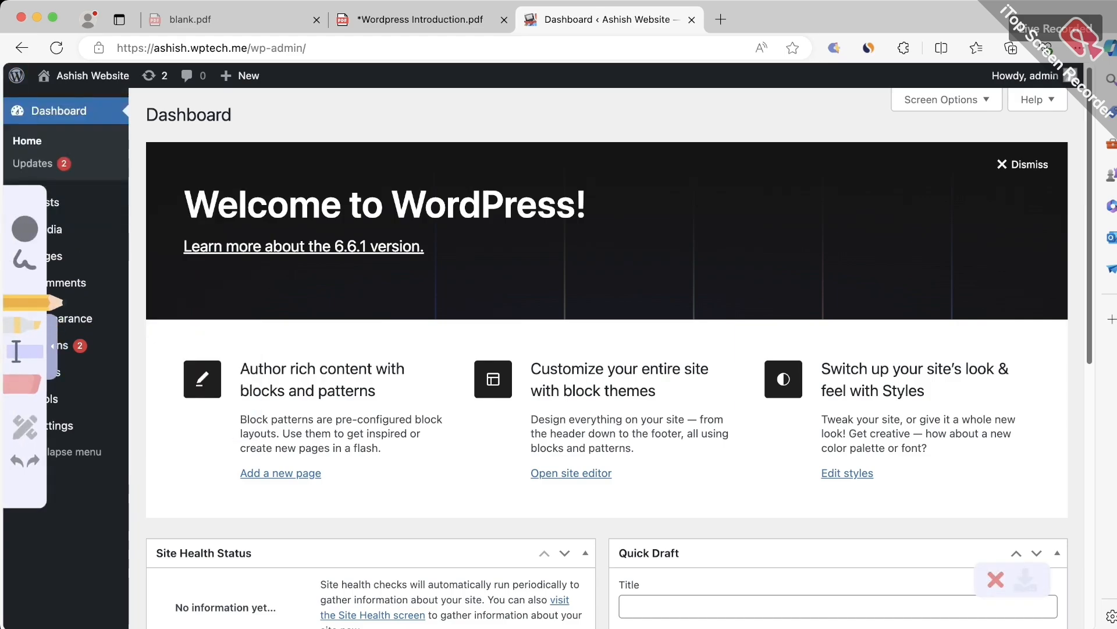
{"action": "left_click", "coordinate": [25, 229]}
{"action": "left_click", "coordinate": [24, 288]}
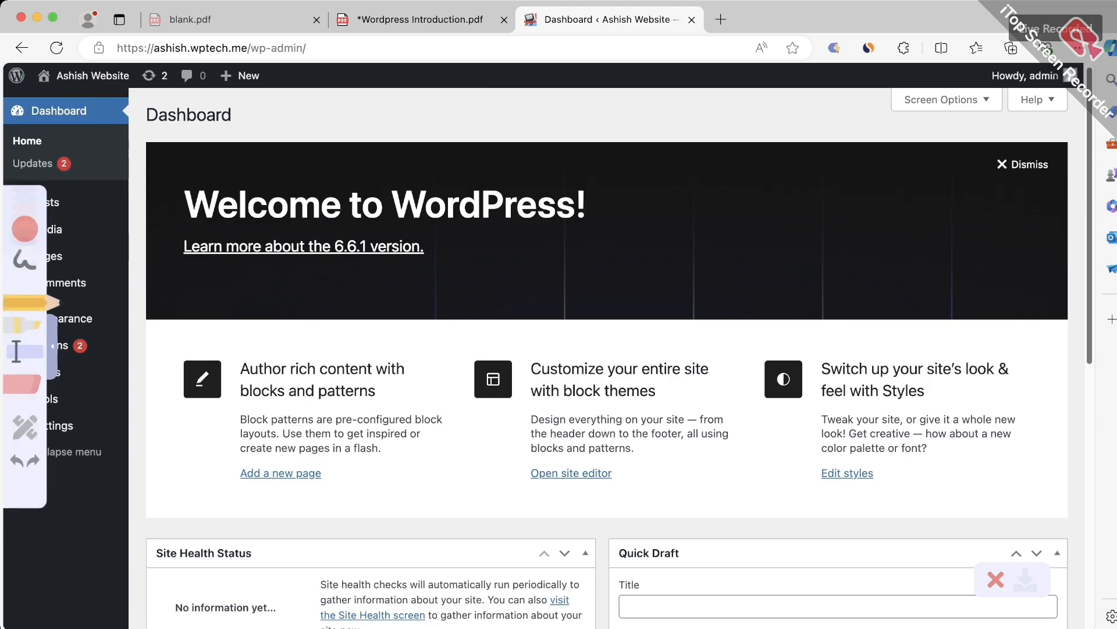
{"action": "mouse_move", "coordinate": [88, 75]}
{"action": "mouse_move", "coordinate": [17, 75]}
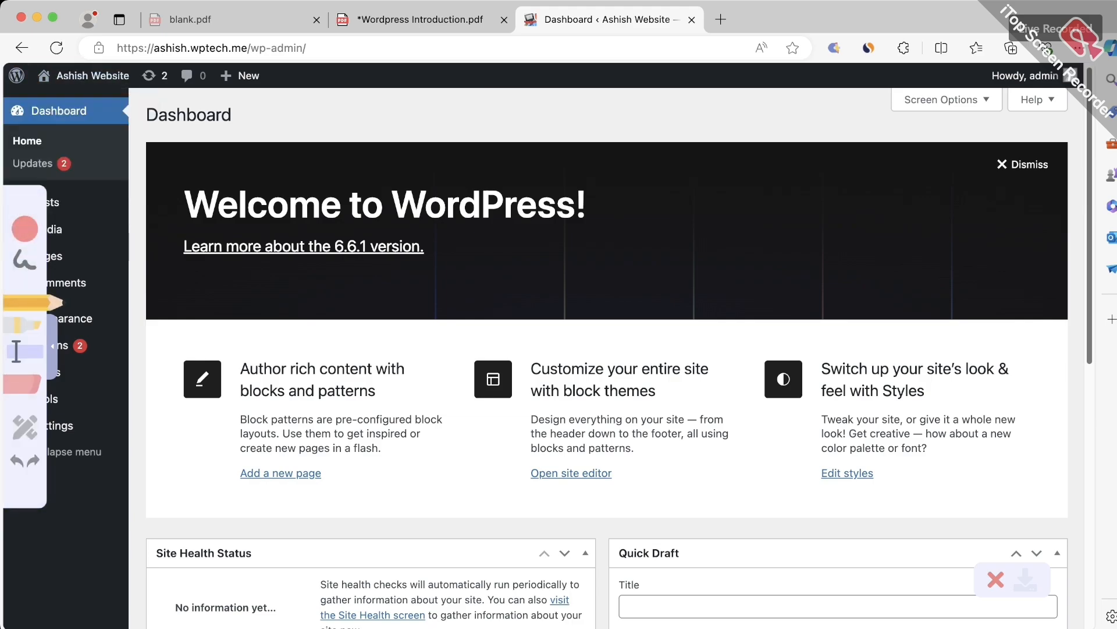
{"action": "left_click_drag", "start_coordinate": [90, 141], "coordinate": [158, 113]}
{"action": "mouse_move", "coordinate": [245, 177]}
{"action": "left_mouse_down"}
{"action": "mouse_move", "coordinate": [323, 198]}
{"action": "mouse_move", "coordinate": [229, 185]}
{"action": "left_mouse_up"}
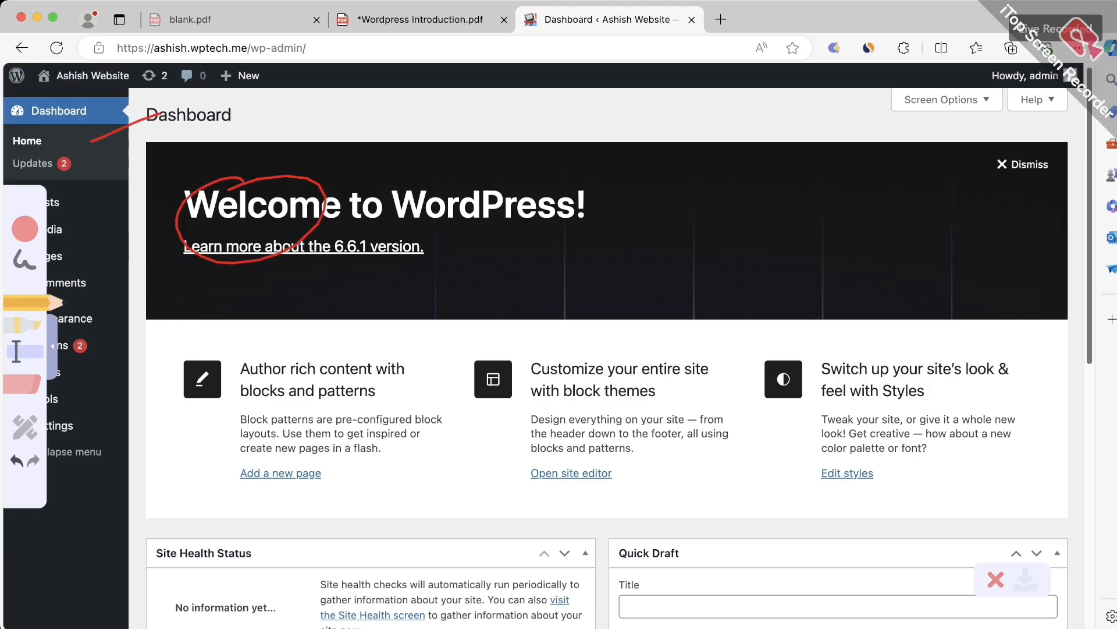
{"action": "left_click_drag", "start_coordinate": [554, 170], "coordinate": [566, 201]}
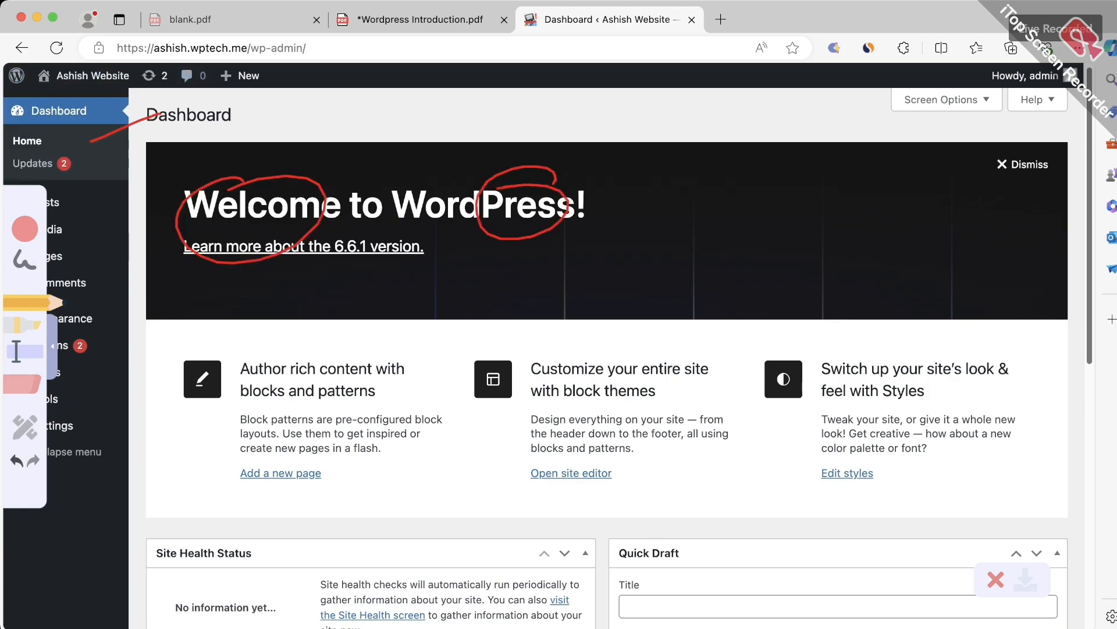
{"action": "mouse_move", "coordinate": [378, 232]}
{"action": "left_mouse_down"}
{"action": "mouse_move", "coordinate": [312, 260]}
{"action": "mouse_move", "coordinate": [414, 241]}
{"action": "left_mouse_up"}
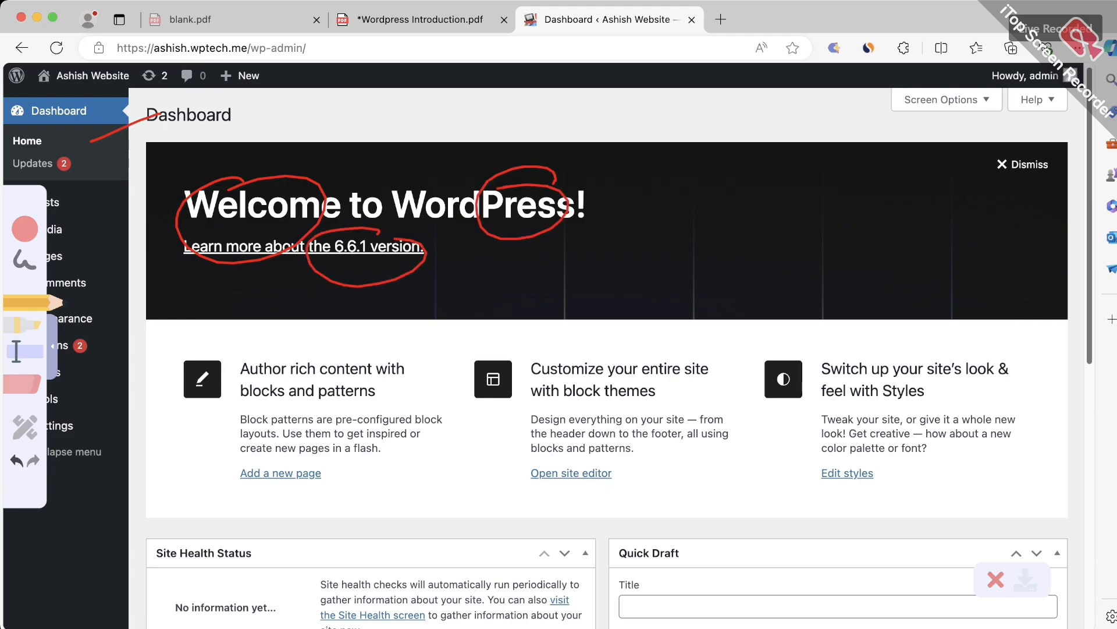
- Circle the three welcome cards on content, block themes and Styles in red, and look over the dashboard widgets below them
{"action": "mouse_move", "coordinate": [323, 345]}
{"action": "left_mouse_down"}
{"action": "mouse_move", "coordinate": [253, 362]}
{"action": "mouse_move", "coordinate": [317, 344]}
{"action": "left_mouse_up"}
{"action": "mouse_move", "coordinate": [590, 361]}
{"action": "left_mouse_down"}
{"action": "mouse_move", "coordinate": [591, 458]}
{"action": "mouse_move", "coordinate": [582, 365]}
{"action": "left_mouse_up"}
{"action": "left_click_drag", "start_coordinate": [797, 369], "coordinate": [803, 347]}
{"action": "scroll", "coordinate": [607, 350], "scroll_direction": "down", "scroll_amount": 7}
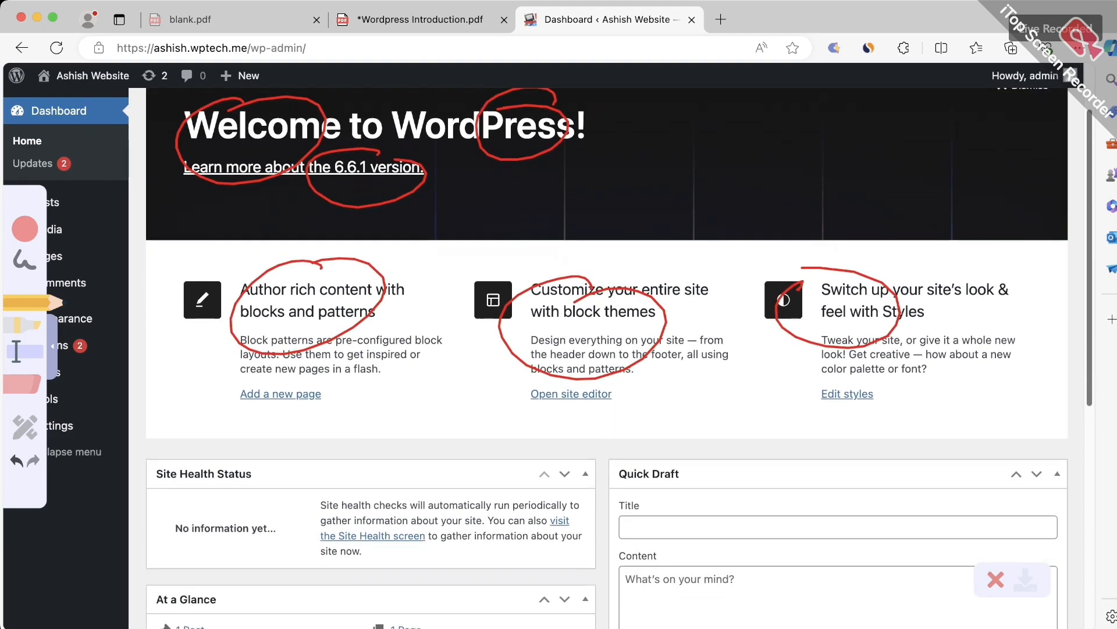
{"action": "scroll", "coordinate": [607, 350], "scroll_direction": "down", "scroll_amount": 2}
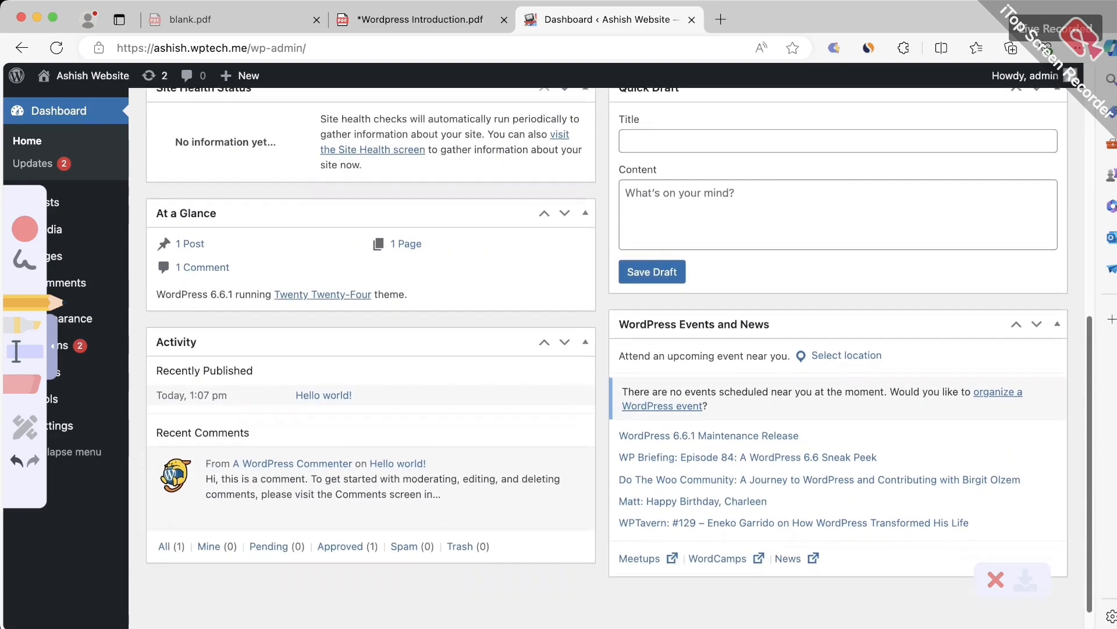
{"action": "scroll", "coordinate": [607, 349], "scroll_direction": "up", "scroll_amount": 9}
{"action": "scroll", "coordinate": [607, 349], "scroll_direction": "down", "scroll_amount": 2}
{"action": "scroll", "coordinate": [607, 349], "scroll_direction": "down", "scroll_amount": 2}
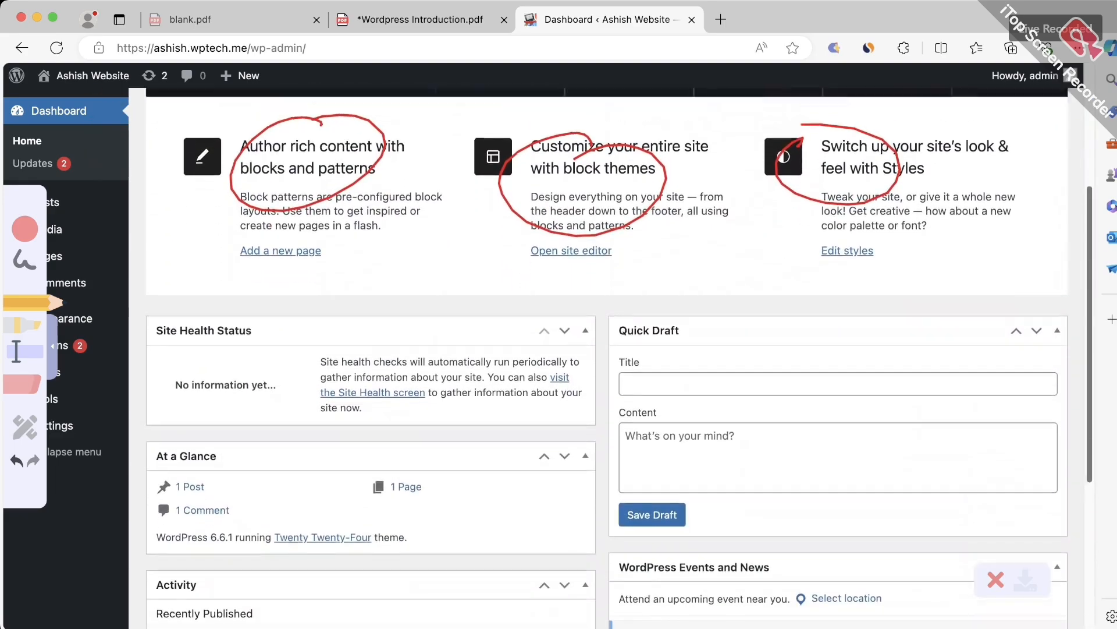
{"action": "scroll", "coordinate": [607, 349], "scroll_direction": "up", "scroll_amount": 4}
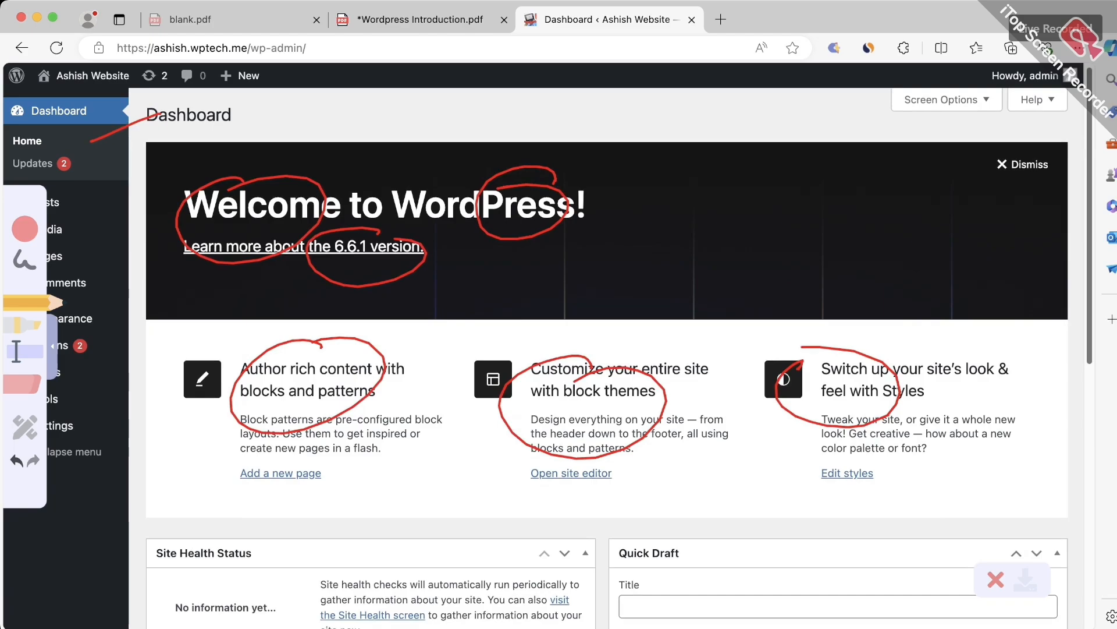
- Draw a red arrow from Updates to a handwritten, underlined "update" note and mark the Posts entry, then put the pen away
{"action": "left_click_drag", "start_coordinate": [258, 148], "coordinate": [334, 129]}
{"action": "left_click_drag", "start_coordinate": [72, 167], "coordinate": [302, 115]}
{"action": "left_click", "coordinate": [274, 118]}
{"action": "mouse_move", "coordinate": [307, 96]}
{"action": "left_mouse_down"}
{"action": "mouse_move", "coordinate": [309, 114]}
{"action": "mouse_move", "coordinate": [313, 100]}
{"action": "left_mouse_up"}
{"action": "mouse_move", "coordinate": [317, 102]}
{"action": "left_mouse_down"}
{"action": "mouse_move", "coordinate": [327, 97]}
{"action": "mouse_move", "coordinate": [315, 111]}
{"action": "left_mouse_up"}
{"action": "left_click_drag", "start_coordinate": [257, 133], "coordinate": [362, 104]}
{"action": "left_click_drag", "start_coordinate": [348, 99], "coordinate": [350, 116]}
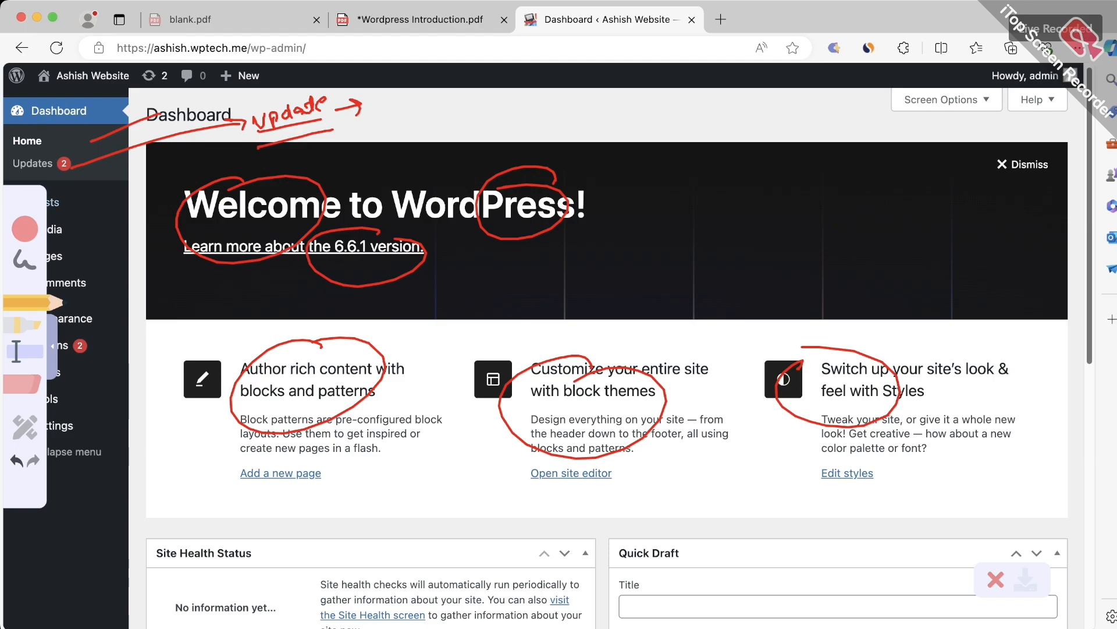
{"action": "left_click_drag", "start_coordinate": [66, 205], "coordinate": [117, 189]}
{"action": "left_click", "coordinate": [52, 345]}
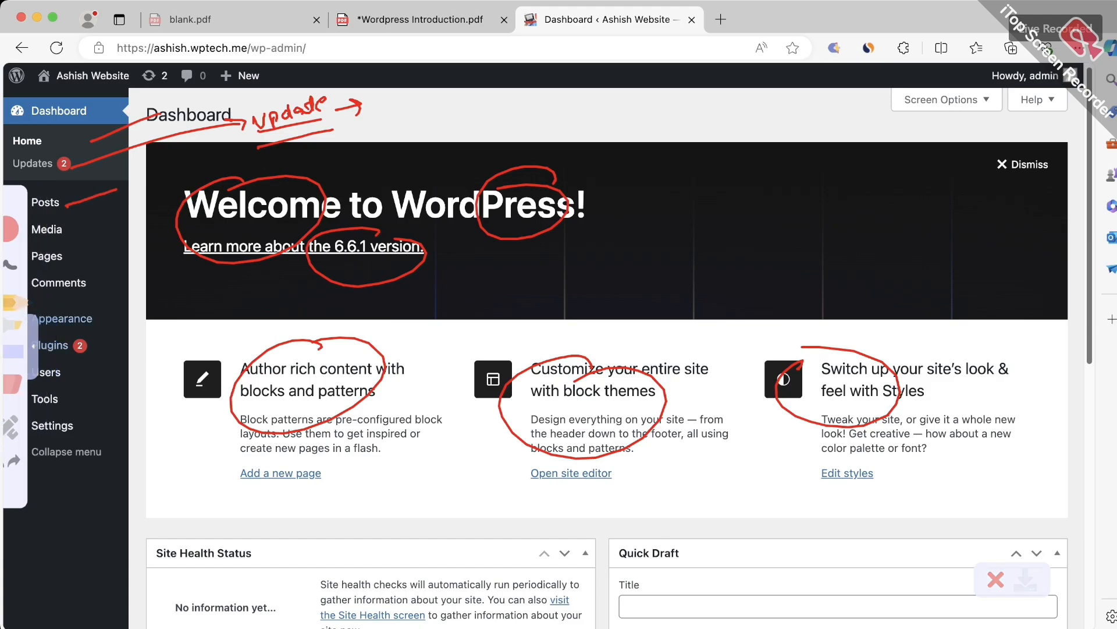
- Open the Media Library, show its file upload area and visit the Add New Media File page
{"action": "mouse_move", "coordinate": [47, 202]}
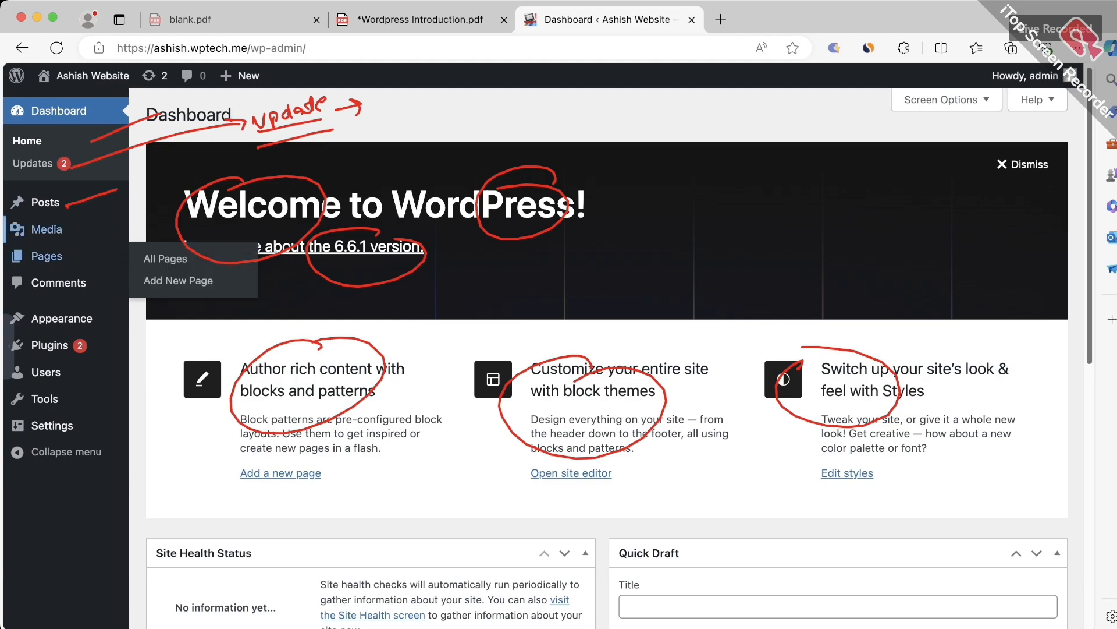
{"action": "left_click", "coordinate": [46, 228]}
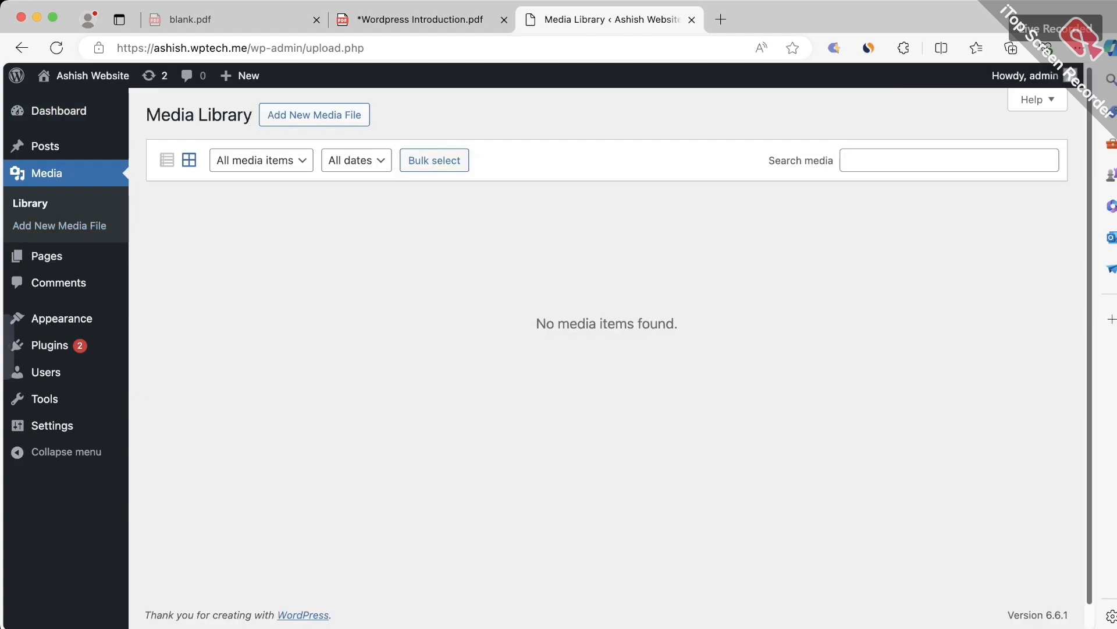
{"action": "left_click", "coordinate": [314, 114]}
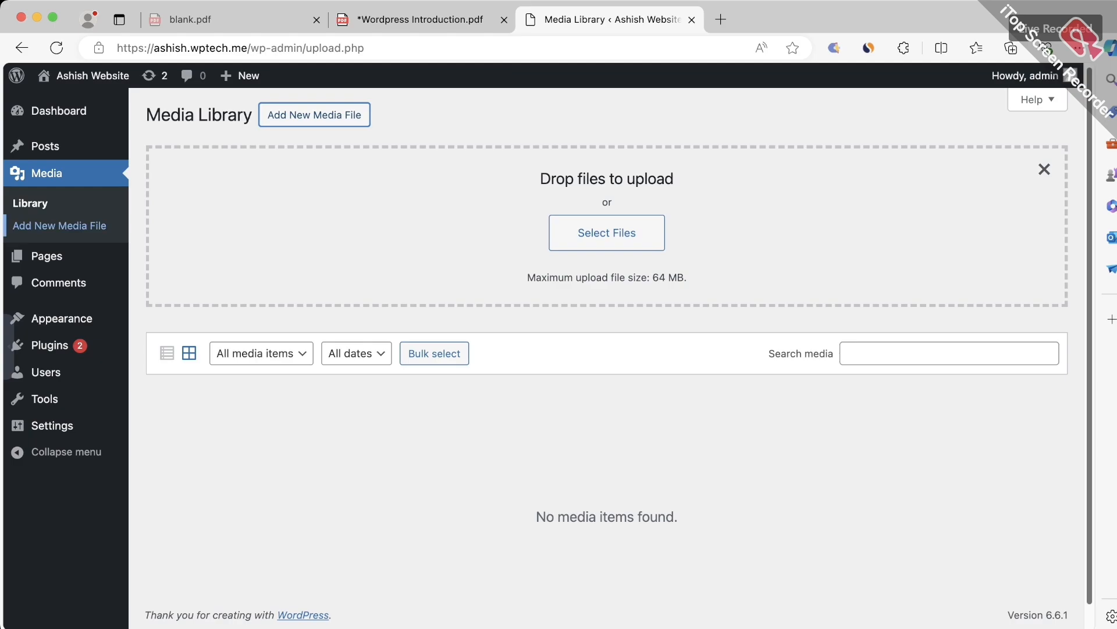
{"action": "left_click", "coordinate": [59, 225]}
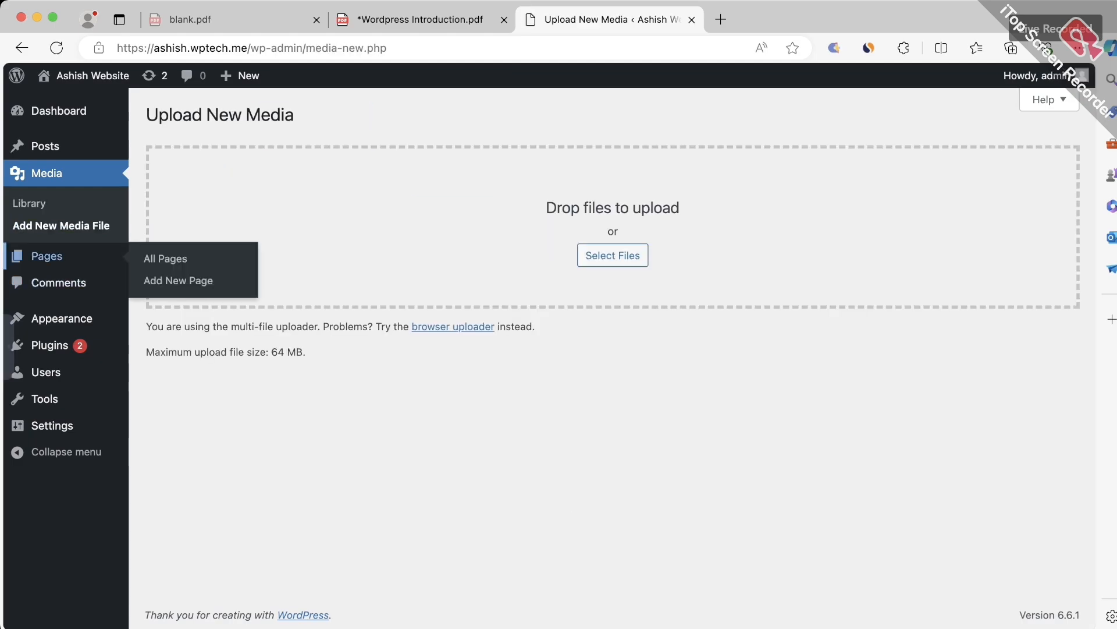
- Open the Pages list and, in red, underline Sample Page and circle Privacy Policy and its Draft status
{"action": "left_click", "coordinate": [47, 256]}
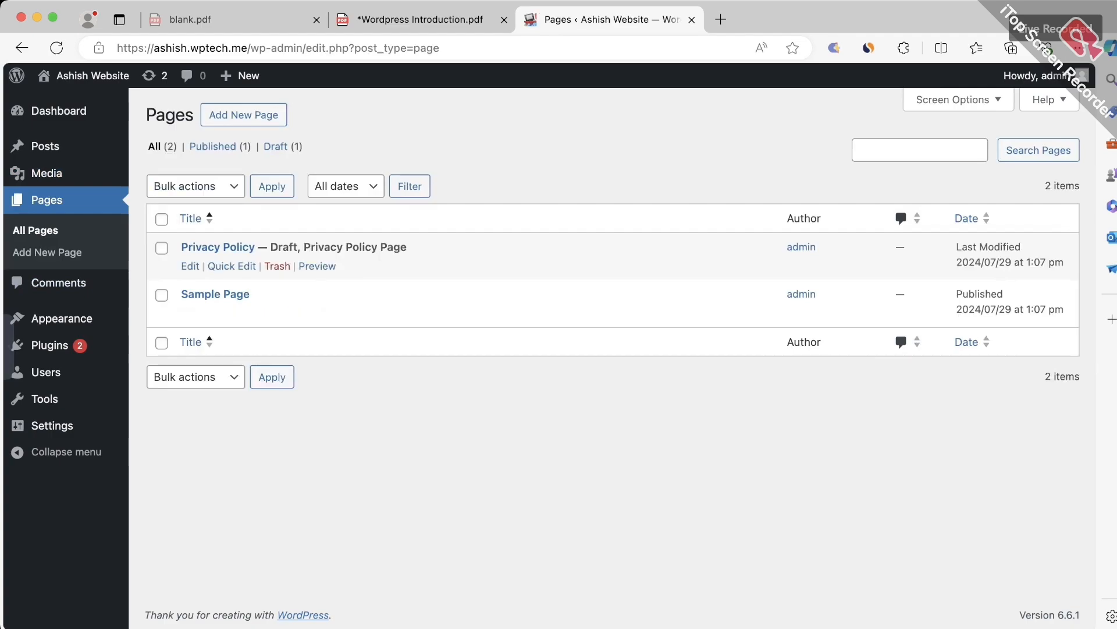
{"action": "left_click", "coordinate": [9, 346]}
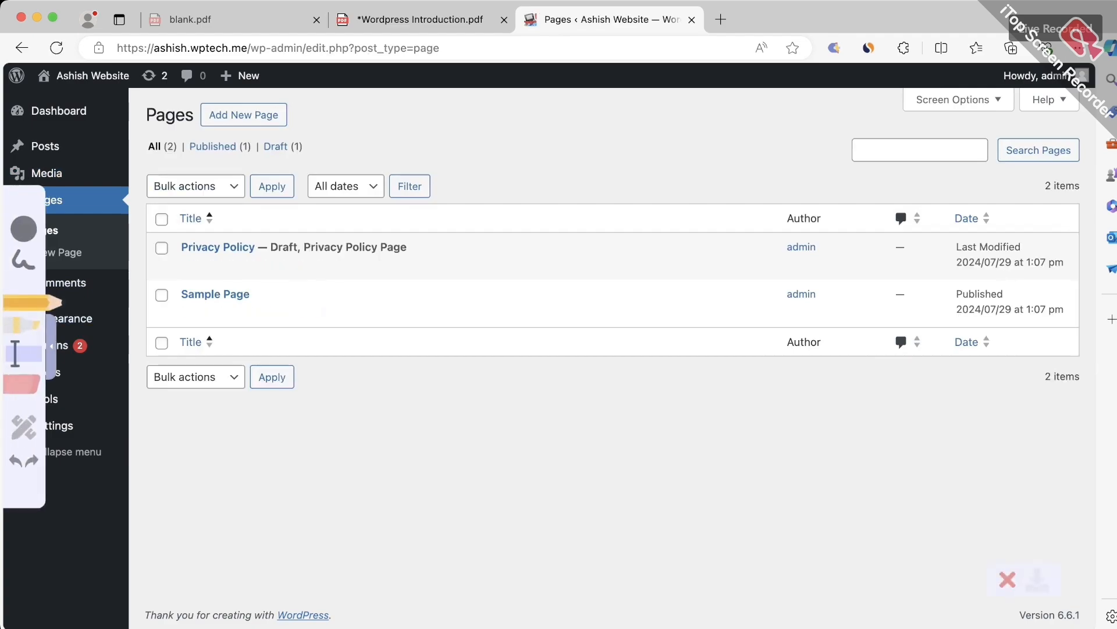
{"action": "left_click", "coordinate": [25, 229]}
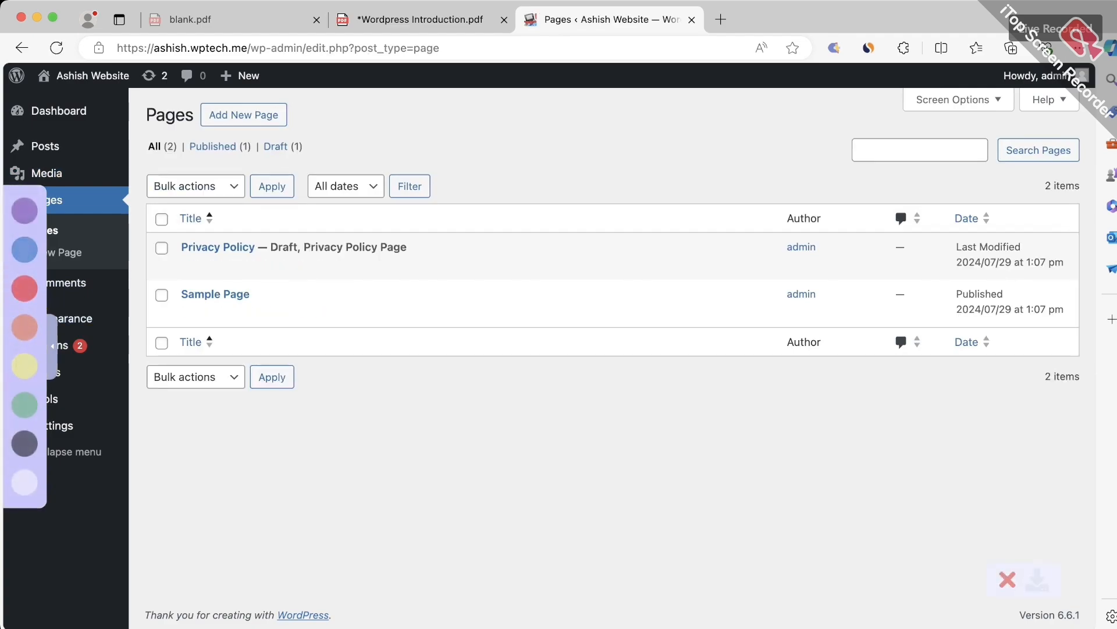
{"action": "left_click", "coordinate": [25, 279]}
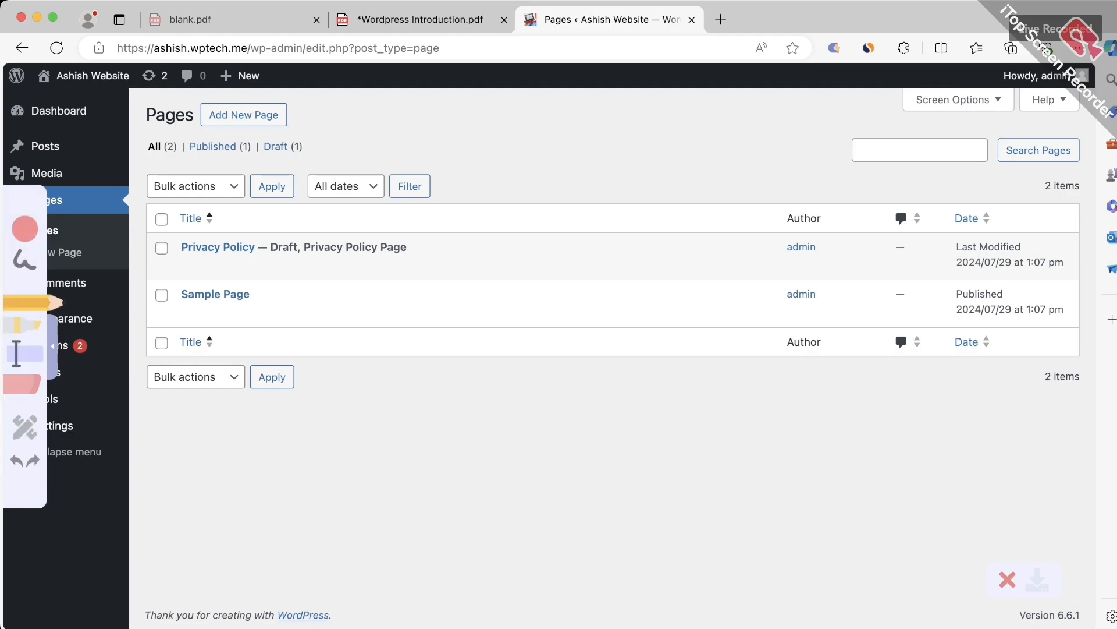
{"action": "left_click_drag", "start_coordinate": [229, 319], "coordinate": [279, 298]}
{"action": "mouse_move", "coordinate": [192, 269]}
{"action": "left_mouse_down"}
{"action": "mouse_move", "coordinate": [278, 234]}
{"action": "mouse_move", "coordinate": [218, 268]}
{"action": "left_mouse_up"}
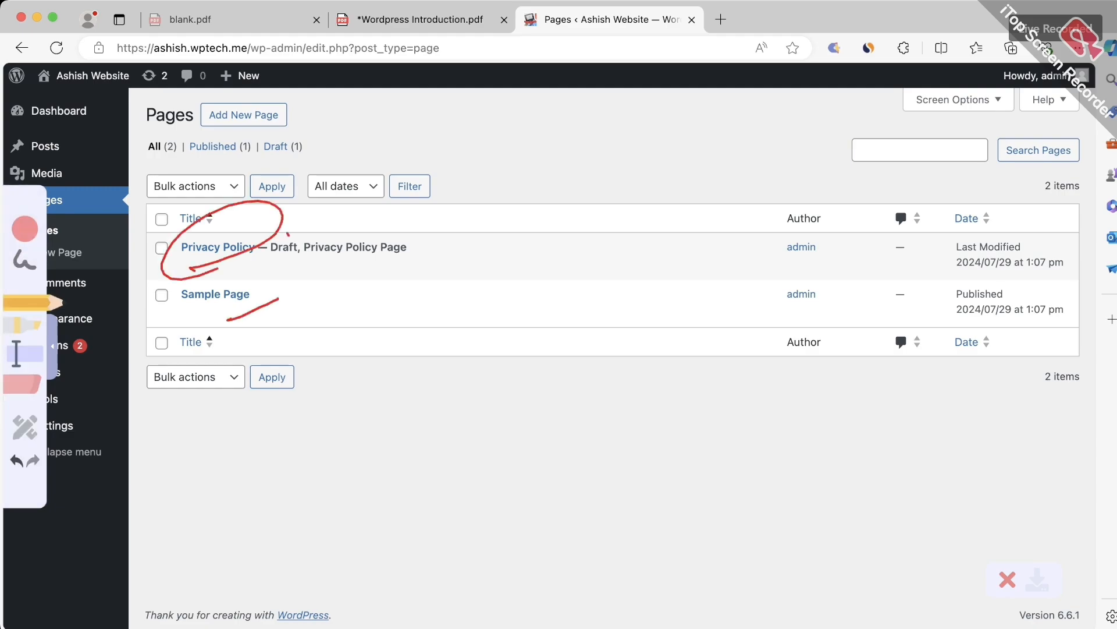
{"action": "left_click_drag", "start_coordinate": [287, 234], "coordinate": [295, 239]}
- Handwrite "Home" and "About" in red below the pages list, underline both words and put the pen away
{"action": "mouse_move", "coordinate": [210, 441]}
{"action": "left_mouse_down"}
{"action": "mouse_move", "coordinate": [204, 477]}
{"action": "mouse_move", "coordinate": [254, 406]}
{"action": "left_mouse_up"}
{"action": "mouse_move", "coordinate": [223, 495]}
{"action": "left_mouse_down"}
{"action": "mouse_move", "coordinate": [242, 505]}
{"action": "mouse_move", "coordinate": [274, 463]}
{"action": "mouse_move", "coordinate": [269, 486]}
{"action": "mouse_move", "coordinate": [275, 444]}
{"action": "left_mouse_up"}
{"action": "left_click_drag", "start_coordinate": [294, 478], "coordinate": [241, 541]}
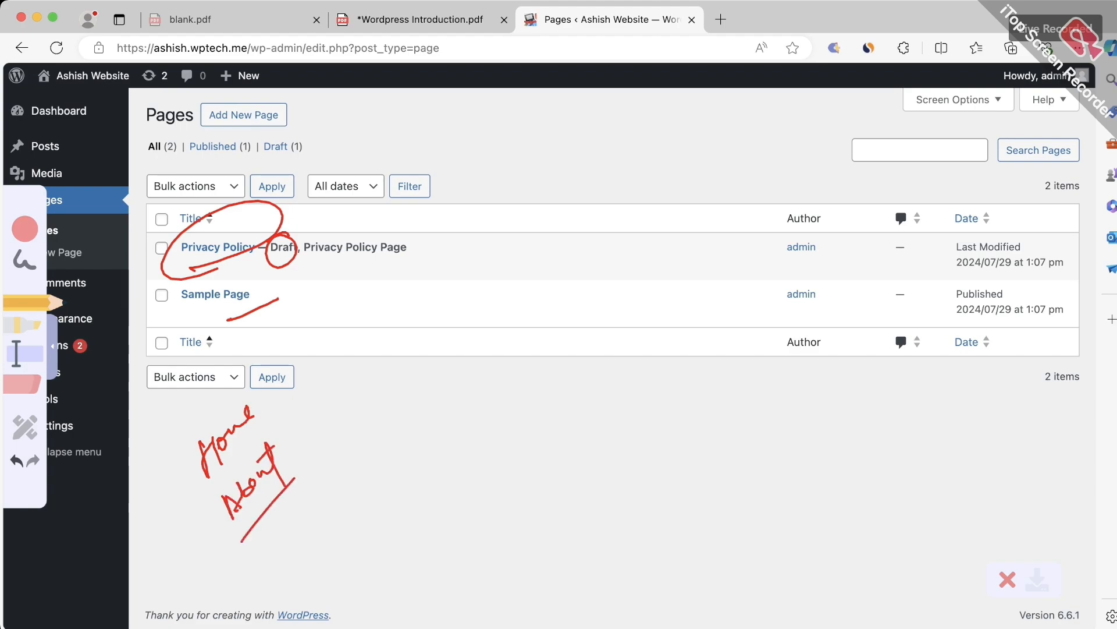
{"action": "left_click_drag", "start_coordinate": [267, 415], "coordinate": [205, 486]}
{"action": "left_click", "coordinate": [52, 346]}
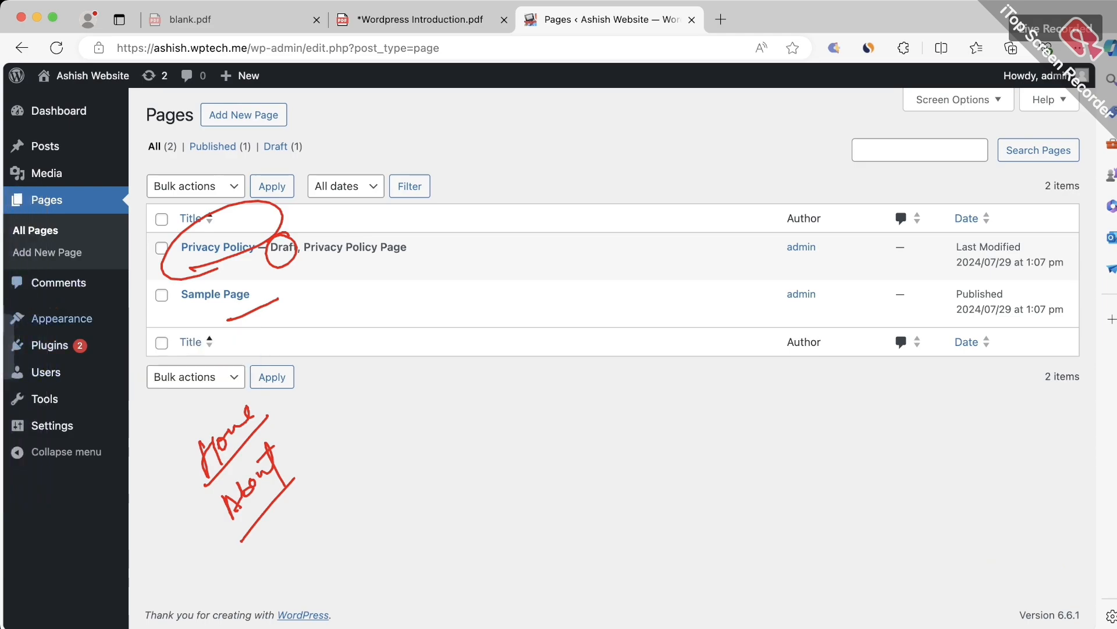
- Open the Comments list and highlight the author name of the sample comment
{"action": "mouse_move", "coordinate": [62, 319]}
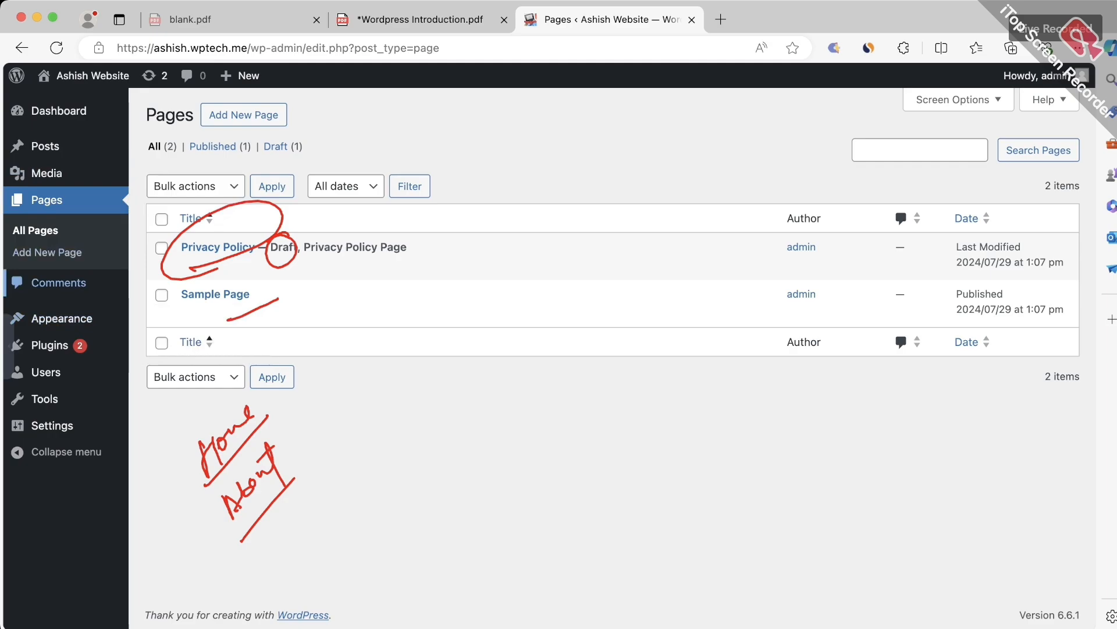
{"action": "left_click", "coordinate": [59, 282]}
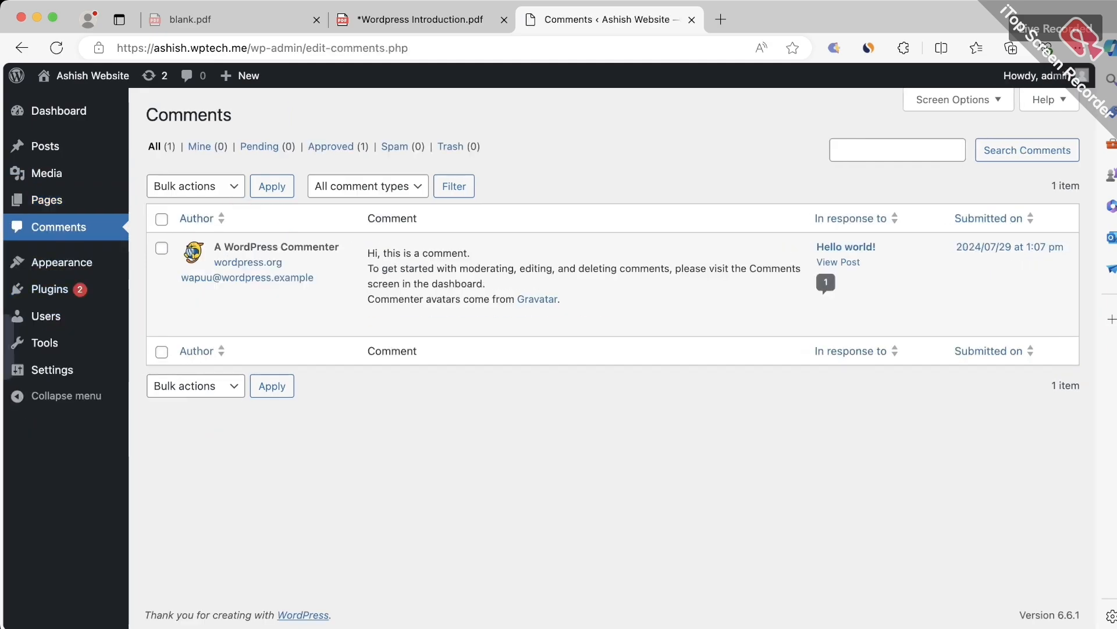
{"action": "left_click_drag", "start_coordinate": [214, 248], "coordinate": [340, 247]}
{"action": "left_click", "coordinate": [262, 247]}
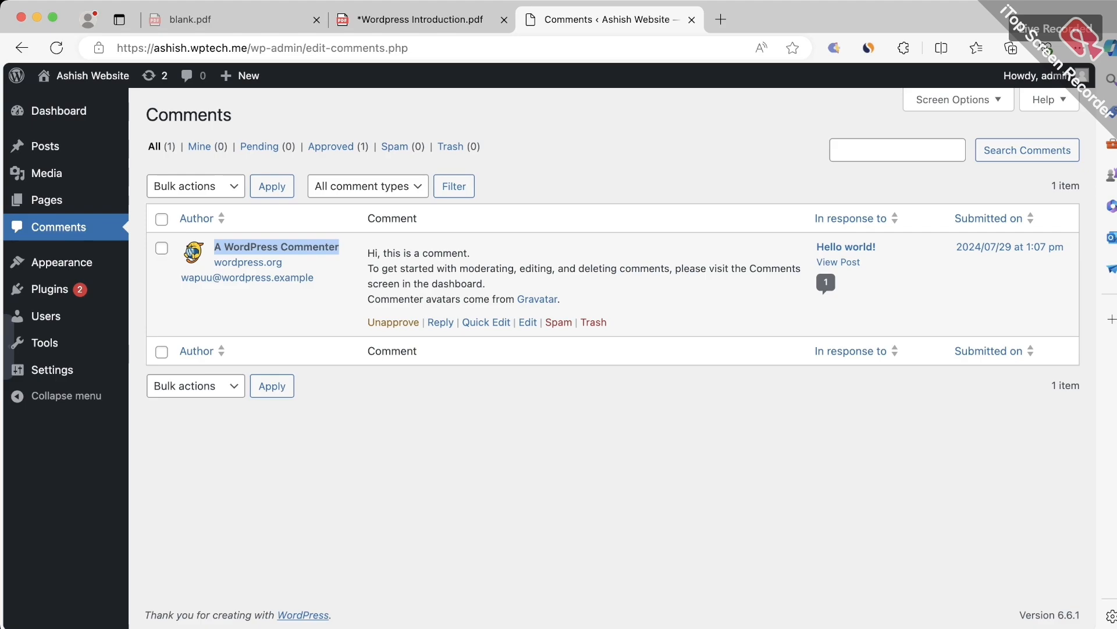
- Open the installed themes, look through them and activate the Astra theme
{"action": "mouse_move", "coordinate": [61, 262]}
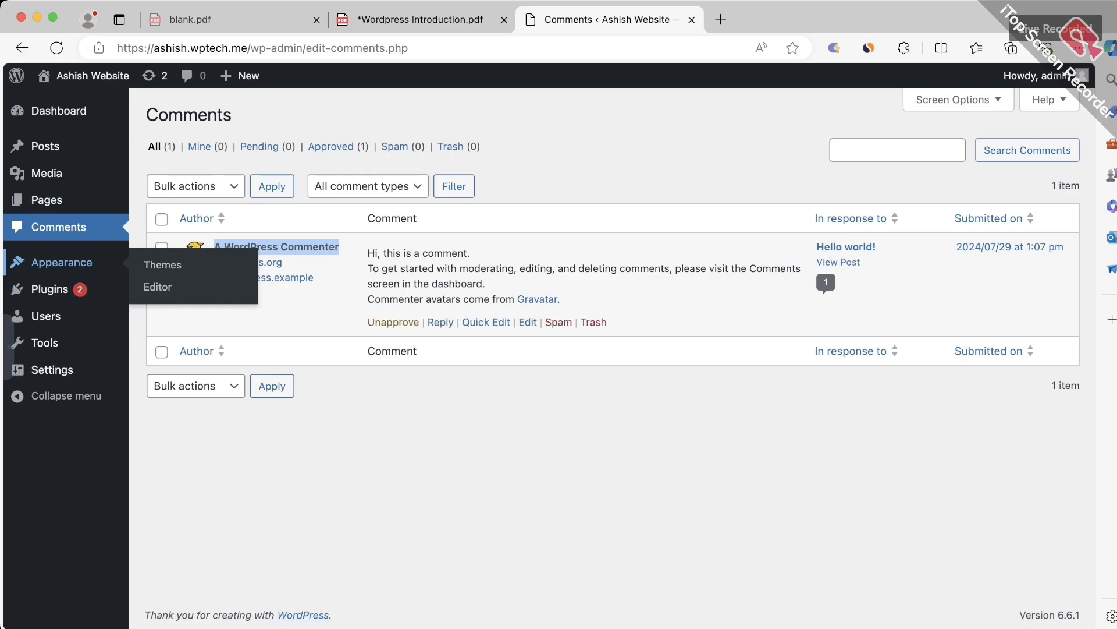
{"action": "mouse_move", "coordinate": [50, 289]}
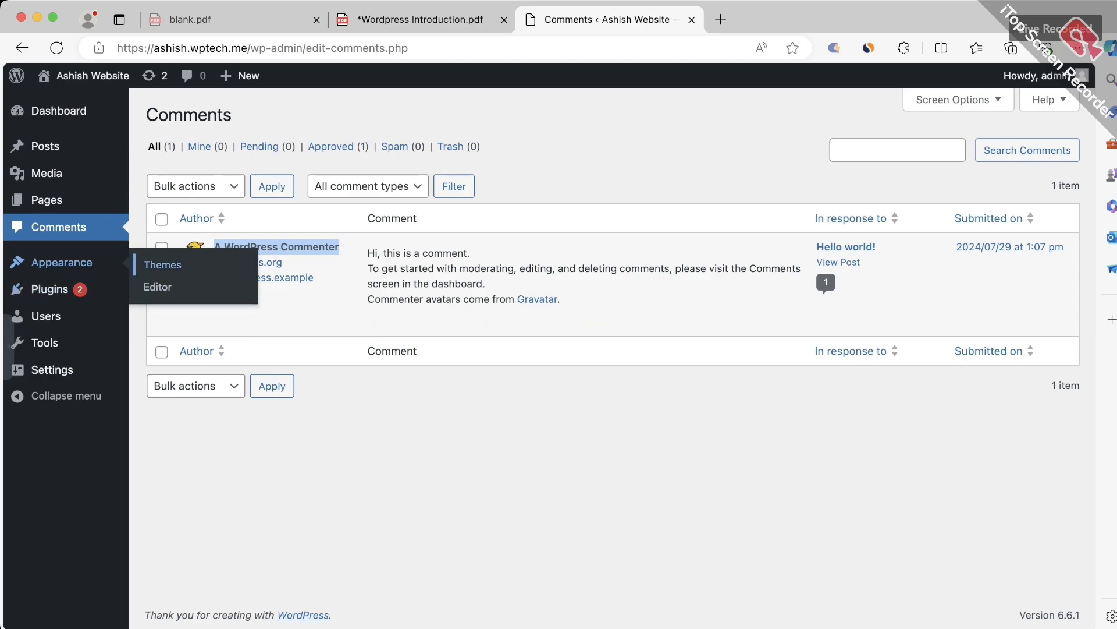
{"action": "left_click", "coordinate": [163, 264]}
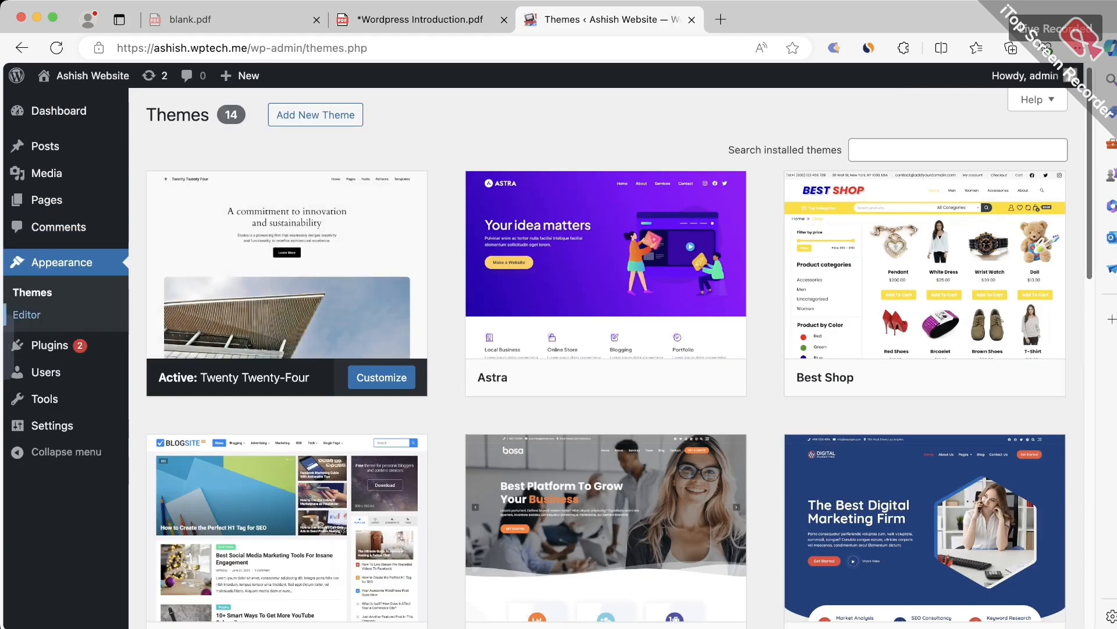
{"action": "scroll", "coordinate": [610, 349], "scroll_direction": "down", "scroll_amount": 2}
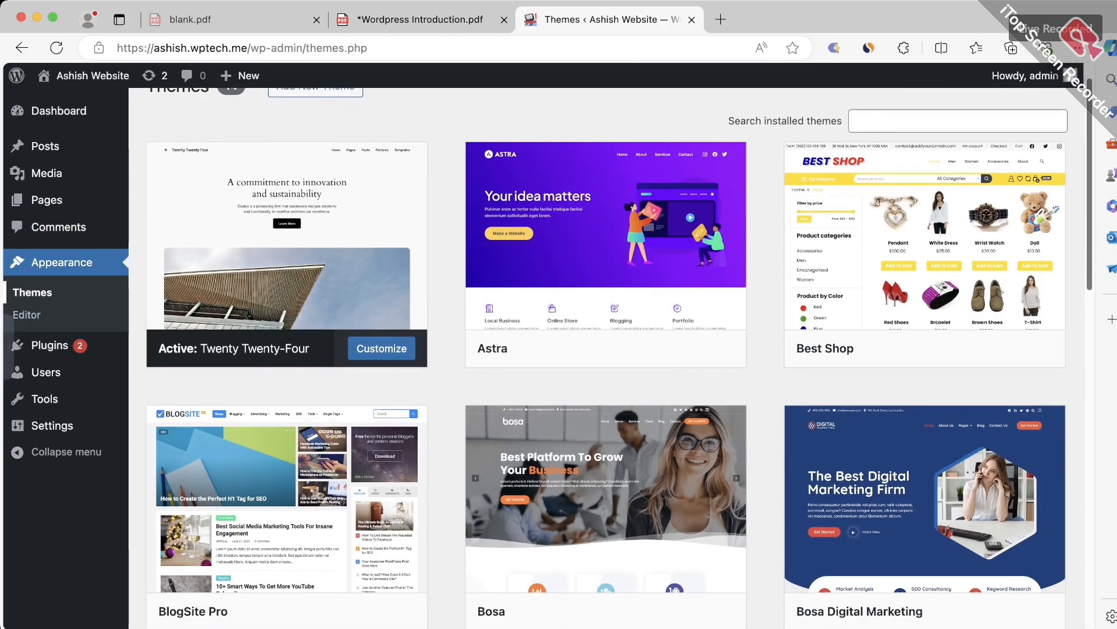
{"action": "scroll", "coordinate": [605, 262], "scroll_direction": "up", "scroll_amount": 2}
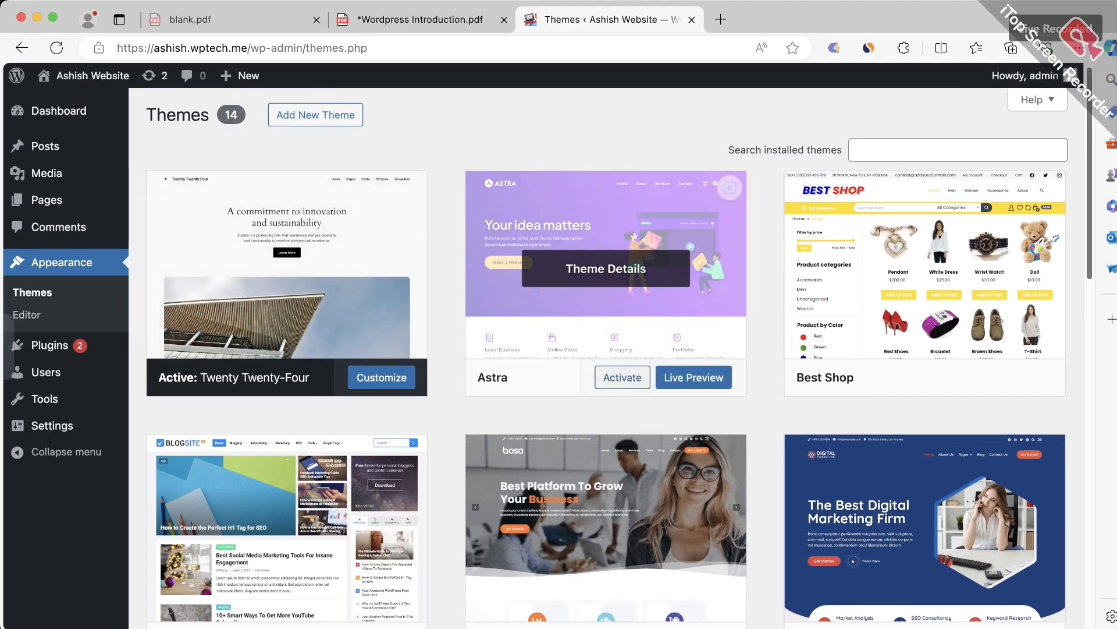
{"action": "left_click", "coordinate": [622, 377]}
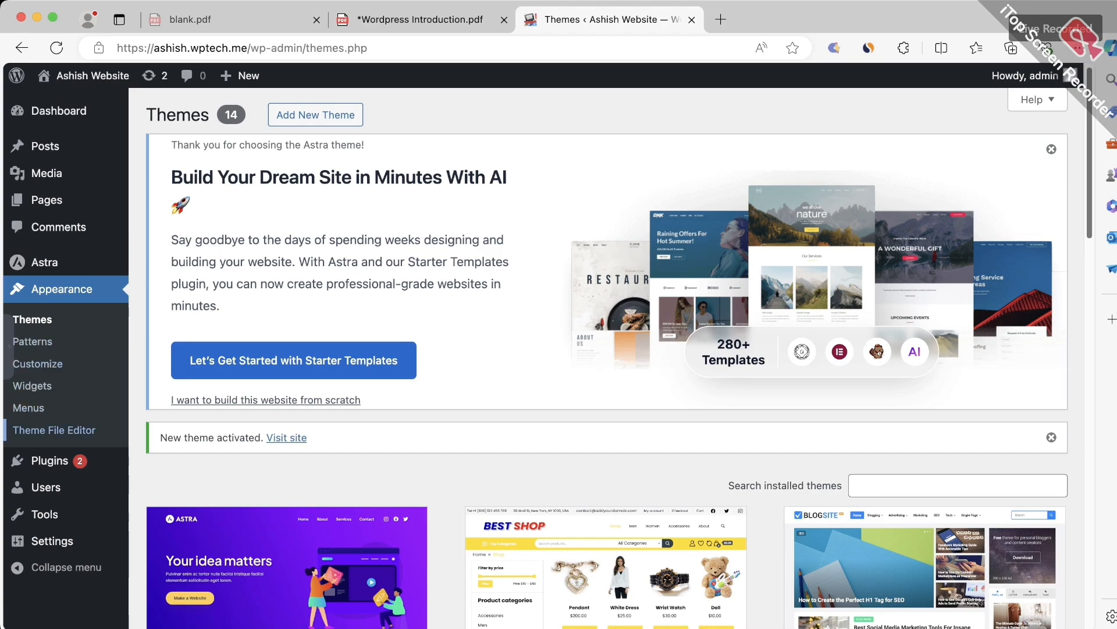
- Look over the Themes page and open the list of installed plugins
{"action": "scroll", "coordinate": [6, 363], "scroll_direction": "down", "scroll_amount": 1}
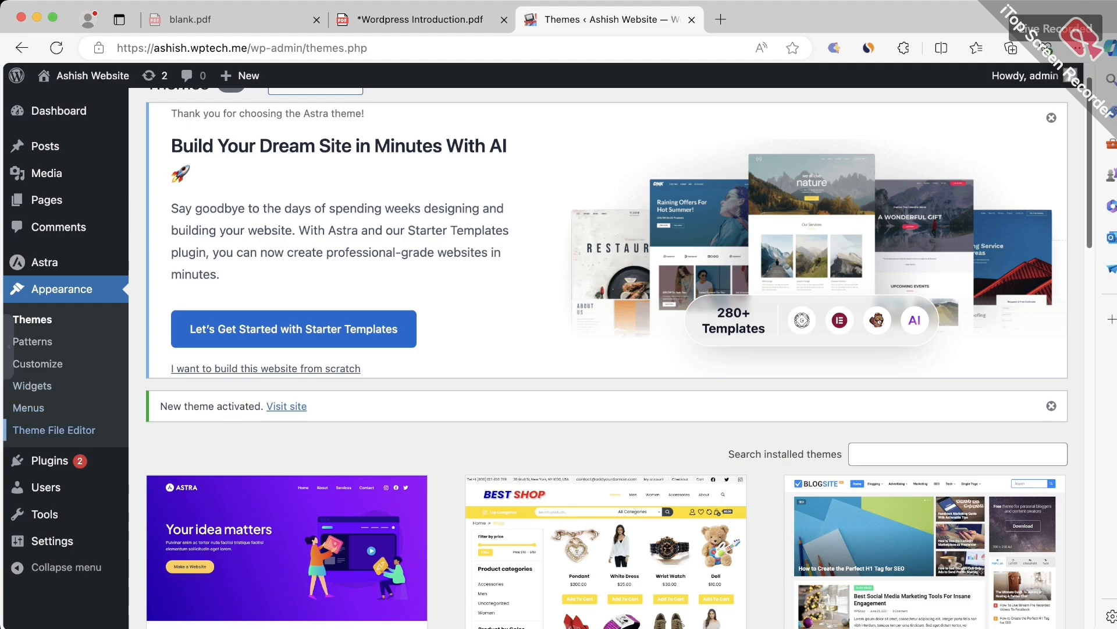
{"action": "mouse_move", "coordinate": [50, 461]}
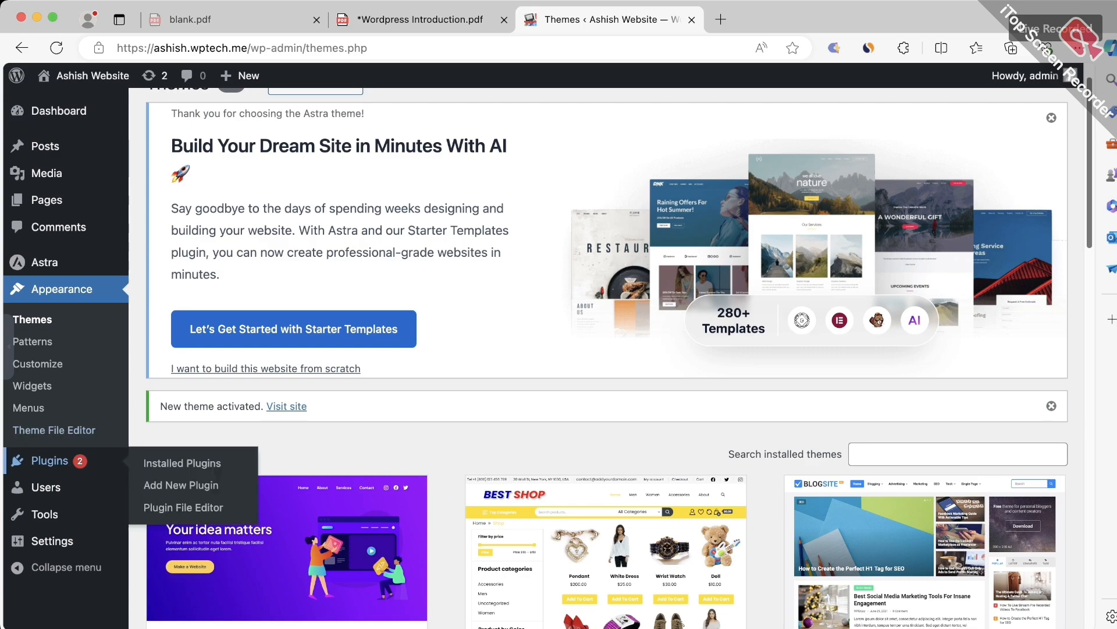
{"action": "left_click", "coordinate": [50, 460]}
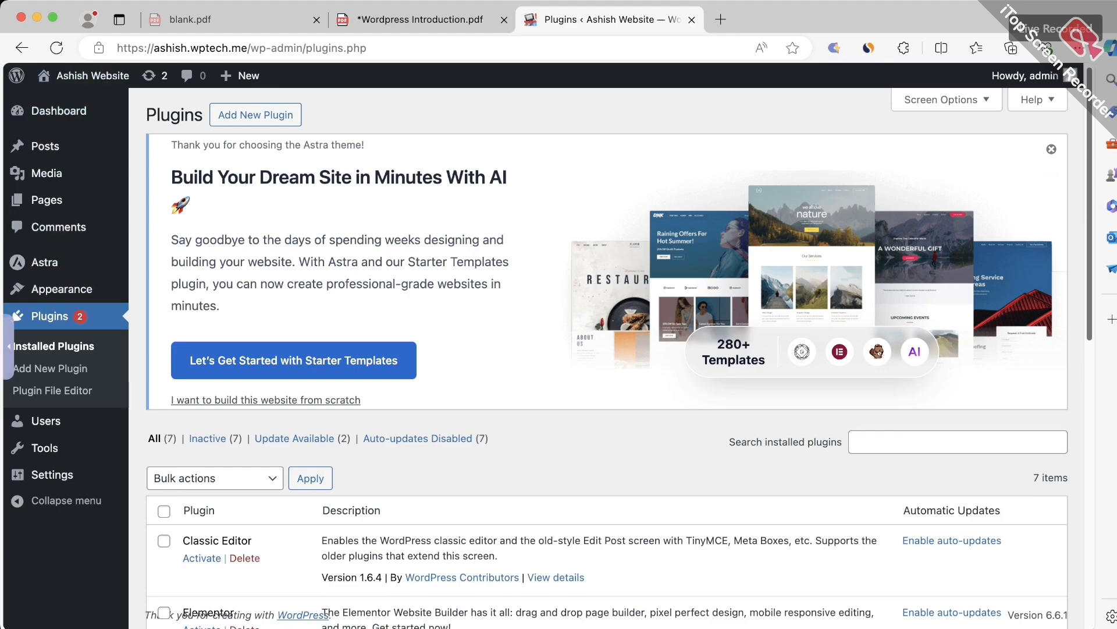
- Draw black pen strokes over the Astra starter templates banner, circle its dismiss icon and put the pen away
{"action": "left_click", "coordinate": [8, 346]}
{"action": "mouse_move", "coordinate": [151, 127]}
{"action": "left_mouse_down"}
{"action": "mouse_move", "coordinate": [169, 326]}
{"action": "mouse_move", "coordinate": [569, 358]}
{"action": "mouse_move", "coordinate": [580, 250]}
{"action": "left_mouse_up"}
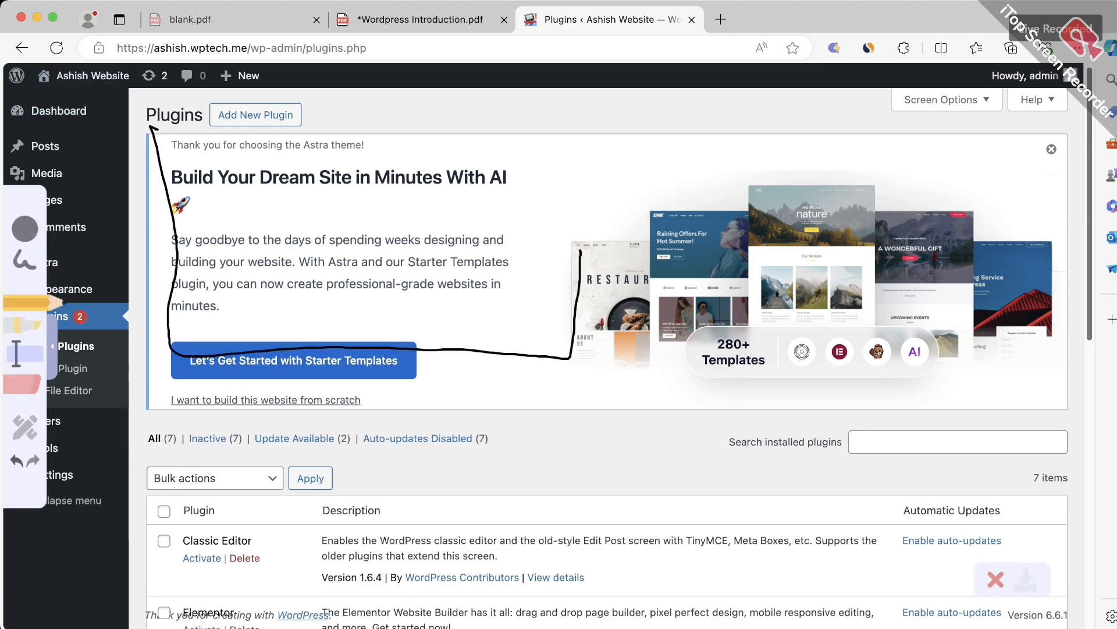
{"action": "left_click_drag", "start_coordinate": [459, 243], "coordinate": [630, 213]}
{"action": "mouse_move", "coordinate": [385, 287]}
{"action": "left_mouse_down"}
{"action": "mouse_move", "coordinate": [530, 222]}
{"action": "mouse_move", "coordinate": [570, 229]}
{"action": "left_mouse_up"}
{"action": "mouse_move", "coordinate": [651, 246]}
{"action": "left_mouse_down"}
{"action": "mouse_move", "coordinate": [789, 242]}
{"action": "mouse_move", "coordinate": [732, 247]}
{"action": "left_mouse_up"}
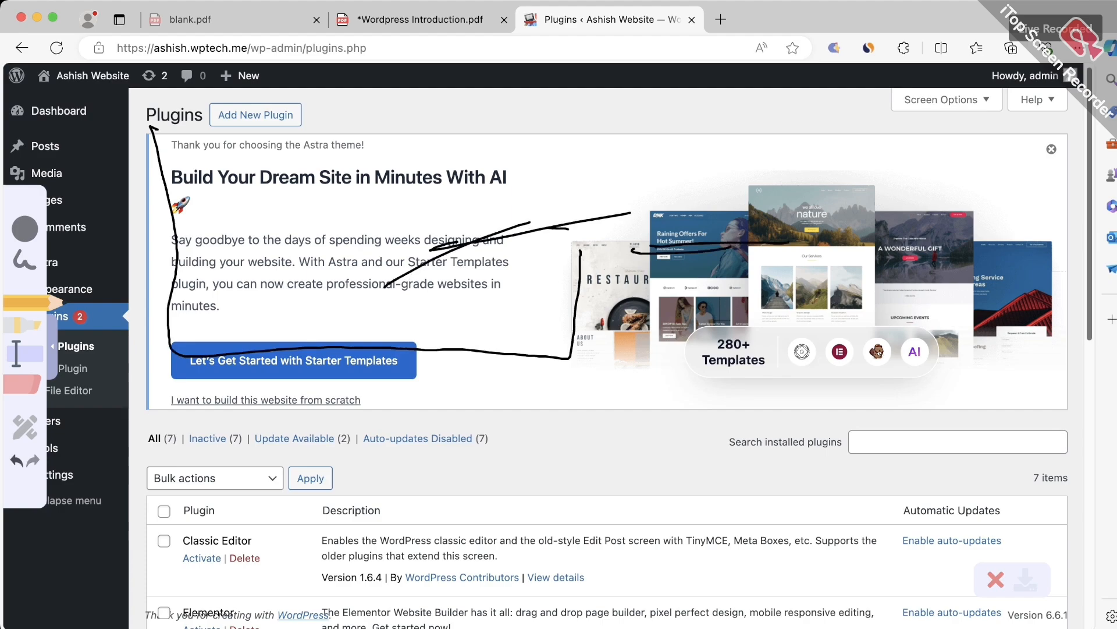
{"action": "mouse_move", "coordinate": [1054, 122]}
{"action": "left_mouse_down"}
{"action": "mouse_move", "coordinate": [1042, 125]}
{"action": "mouse_move", "coordinate": [1069, 143]}
{"action": "mouse_move", "coordinate": [1051, 121]}
{"action": "left_mouse_up"}
{"action": "left_click", "coordinate": [996, 580]}
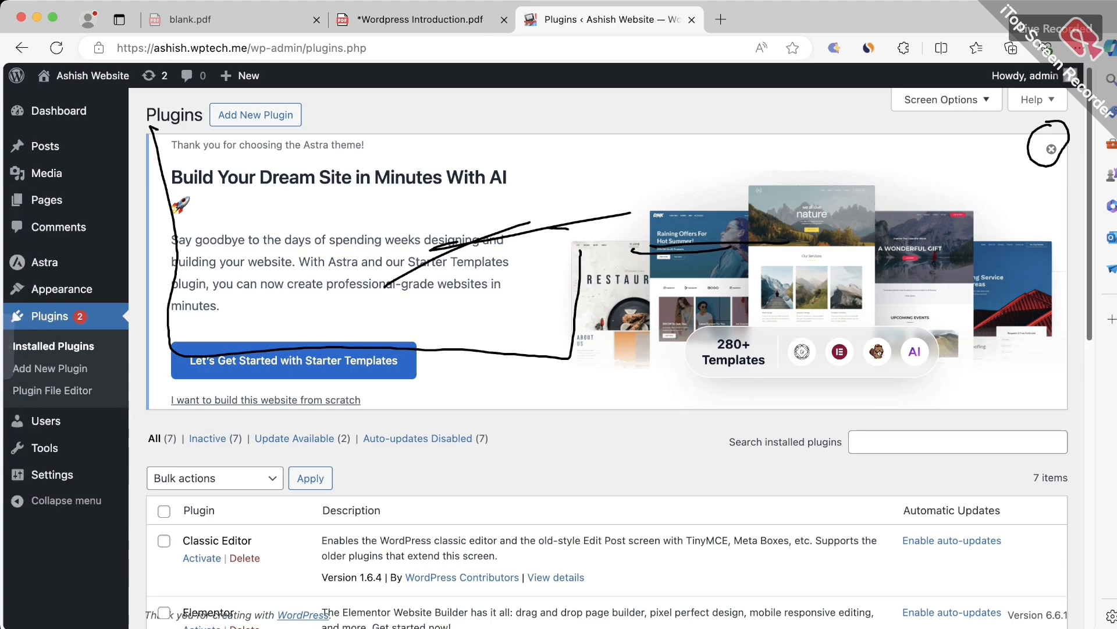
- Dismiss the Astra starter templates banner and clear all pen annotations from the page
{"action": "left_click", "coordinate": [1052, 149]}
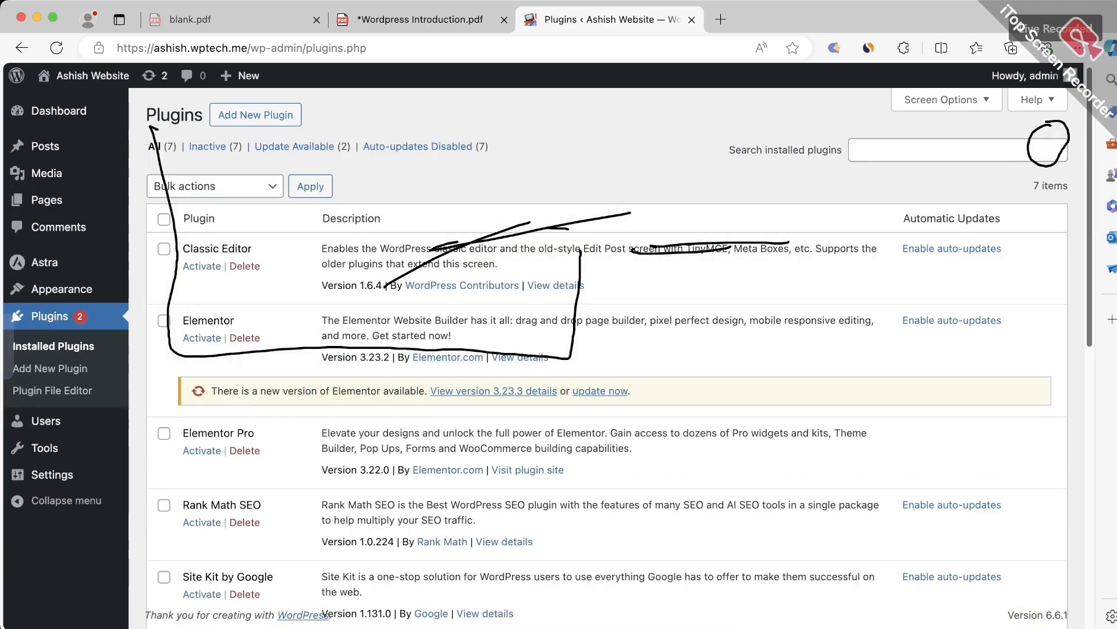
{"action": "left_click", "coordinate": [8, 347]}
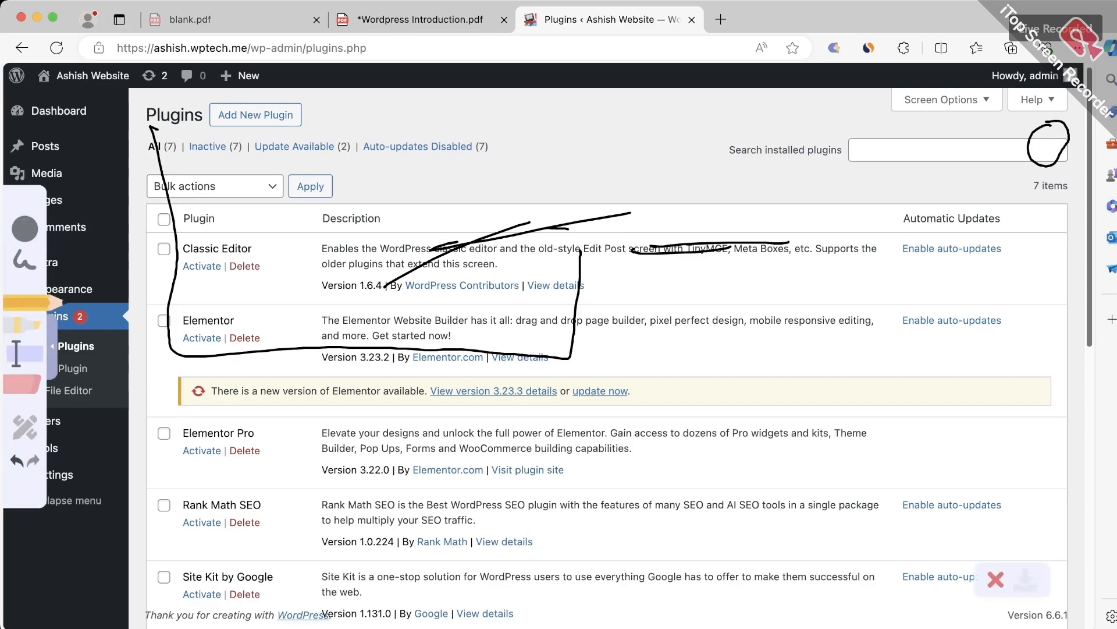
{"action": "left_click", "coordinate": [996, 579]}
{"action": "left_click", "coordinate": [586, 399]}
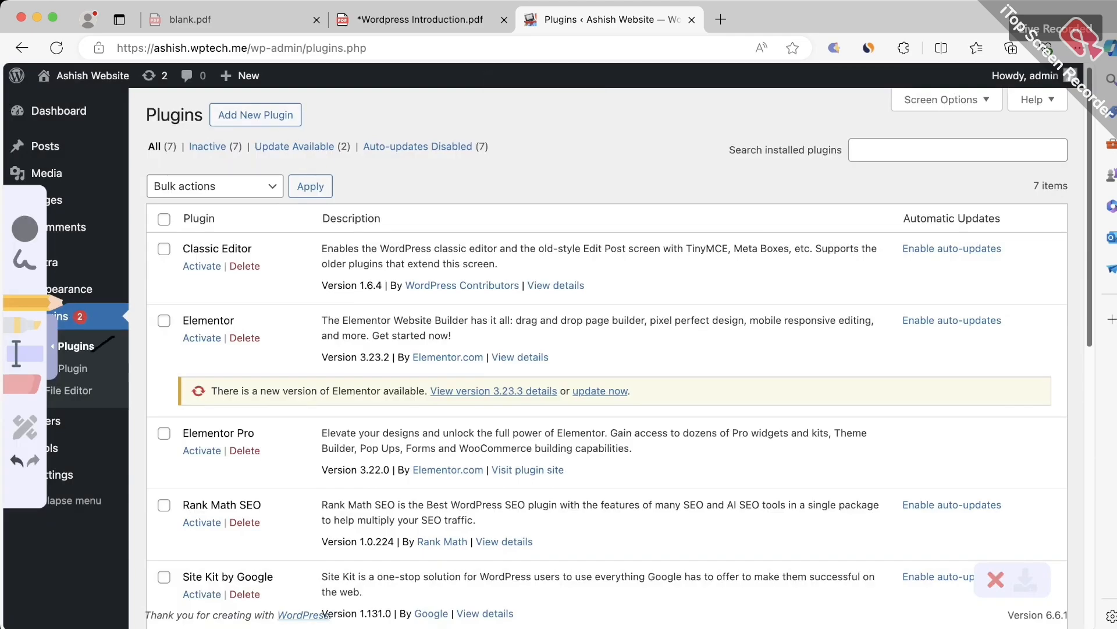
- Tick the Installed Plugins, Add New Plugin and Plugin File Editor entries with the pen, changing its colour from black to red
{"action": "left_click_drag", "start_coordinate": [92, 368], "coordinate": [122, 347]}
{"action": "left_click", "coordinate": [24, 228]}
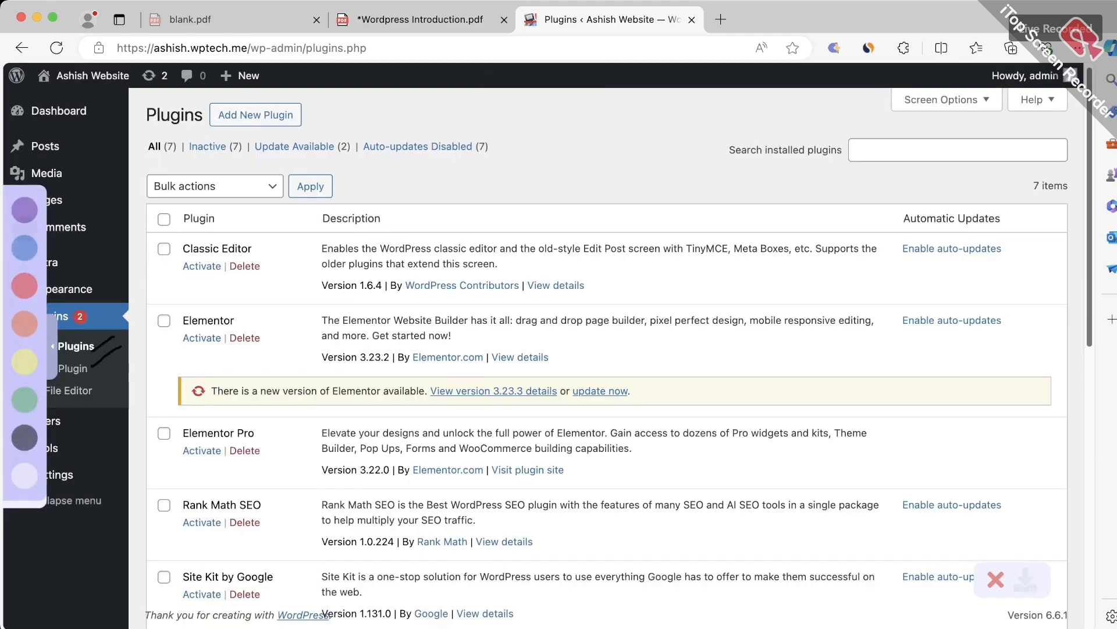
{"action": "left_click", "coordinate": [24, 288]}
{"action": "mouse_move", "coordinate": [89, 351]}
{"action": "left_mouse_down"}
{"action": "mouse_move", "coordinate": [111, 330]}
{"action": "mouse_move", "coordinate": [133, 333]}
{"action": "left_mouse_up"}
{"action": "left_click_drag", "start_coordinate": [92, 397], "coordinate": [120, 373]}
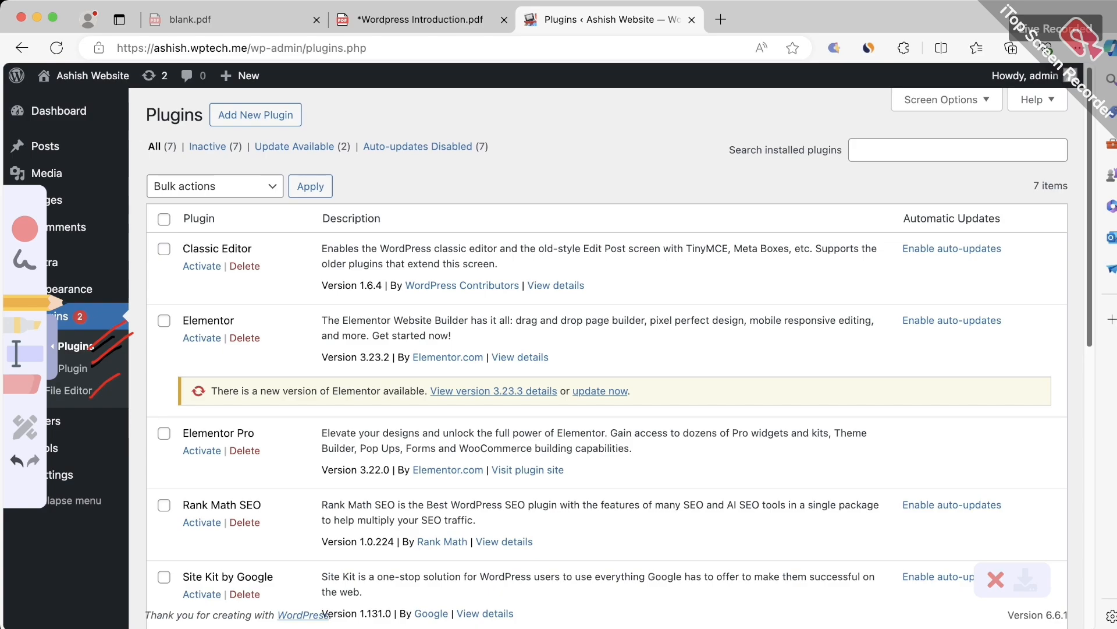
- Circle the Classic Editor, Elementor Pro, Site Kit by Google and WooCommerce plugins in red and add a short stroke beside Elementor
{"action": "mouse_move", "coordinate": [243, 219]}
{"action": "left_mouse_down"}
{"action": "mouse_move", "coordinate": [203, 232]}
{"action": "mouse_move", "coordinate": [259, 235]}
{"action": "left_mouse_up"}
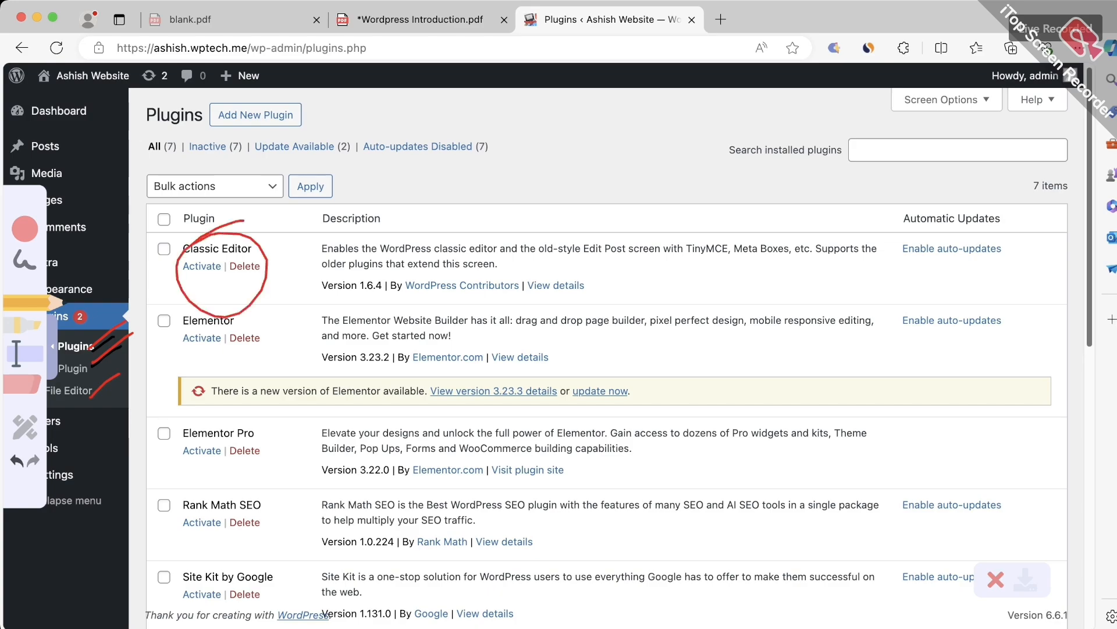
{"action": "scroll", "coordinate": [605, 358], "scroll_direction": "down", "scroll_amount": 2}
{"action": "mouse_move", "coordinate": [238, 309]}
{"action": "left_mouse_down"}
{"action": "mouse_move", "coordinate": [201, 334]}
{"action": "mouse_move", "coordinate": [218, 307]}
{"action": "mouse_move", "coordinate": [236, 326]}
{"action": "mouse_move", "coordinate": [192, 300]}
{"action": "left_mouse_up"}
{"action": "scroll", "coordinate": [605, 358], "scroll_direction": "down", "scroll_amount": 1}
{"action": "scroll", "coordinate": [605, 358], "scroll_direction": "down", "scroll_amount": 2}
{"action": "mouse_move", "coordinate": [204, 401]}
{"action": "left_mouse_down"}
{"action": "mouse_move", "coordinate": [209, 418]}
{"action": "mouse_move", "coordinate": [198, 393]}
{"action": "left_mouse_up"}
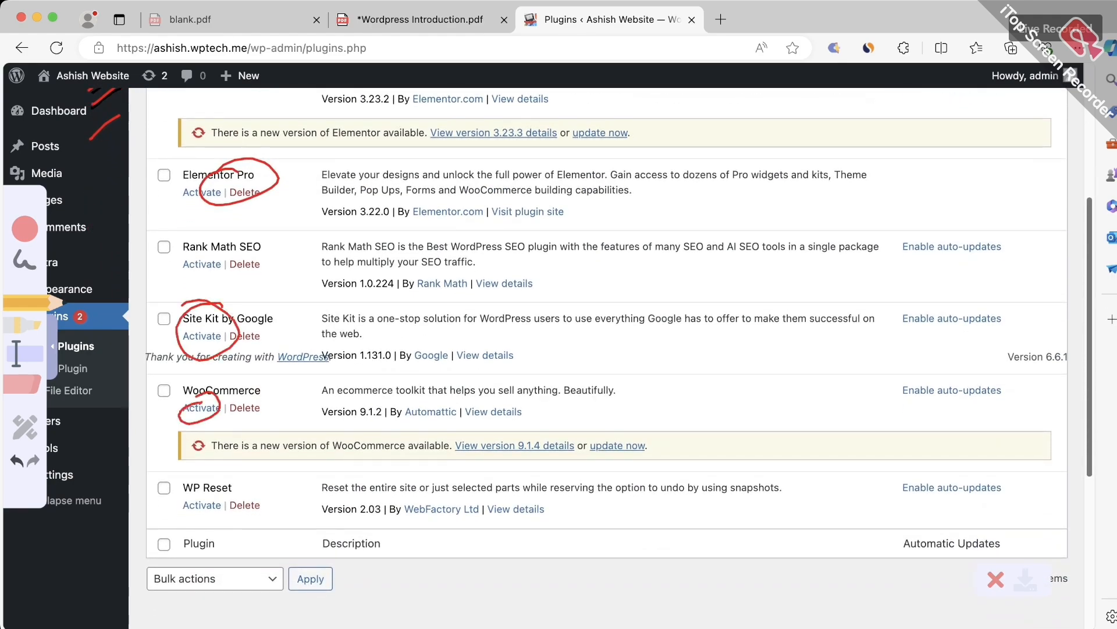
{"action": "scroll", "coordinate": [605, 358], "scroll_direction": "up", "scroll_amount": 5}
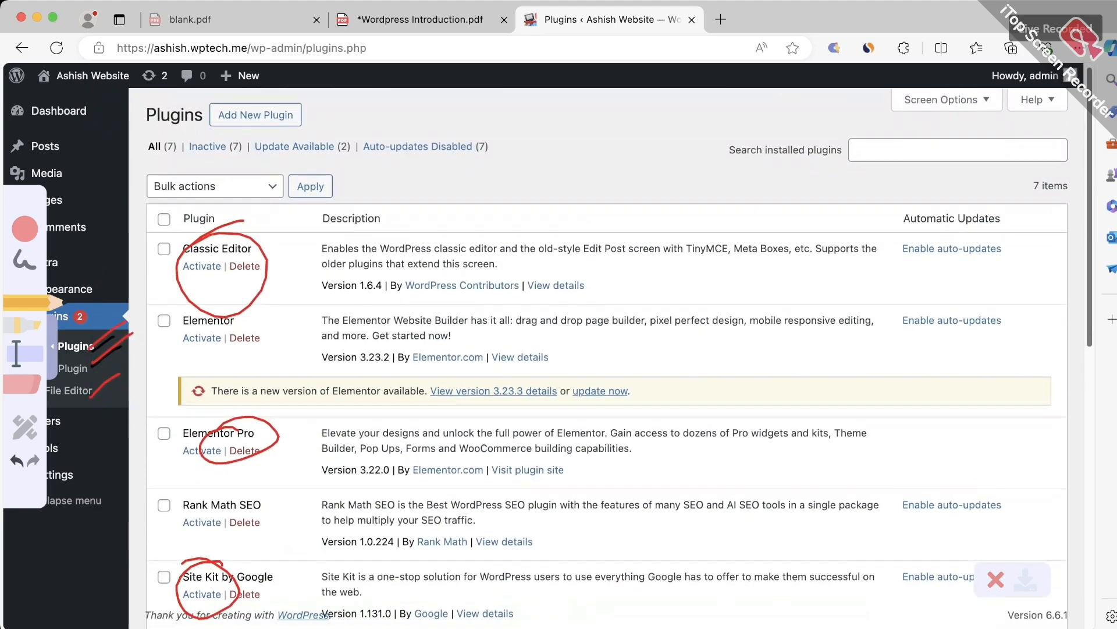
{"action": "left_click_drag", "start_coordinate": [151, 283], "coordinate": [158, 300]}
- Clear all annotations from the installed plugins page and put the pen away
{"action": "left_click", "coordinate": [996, 578]}
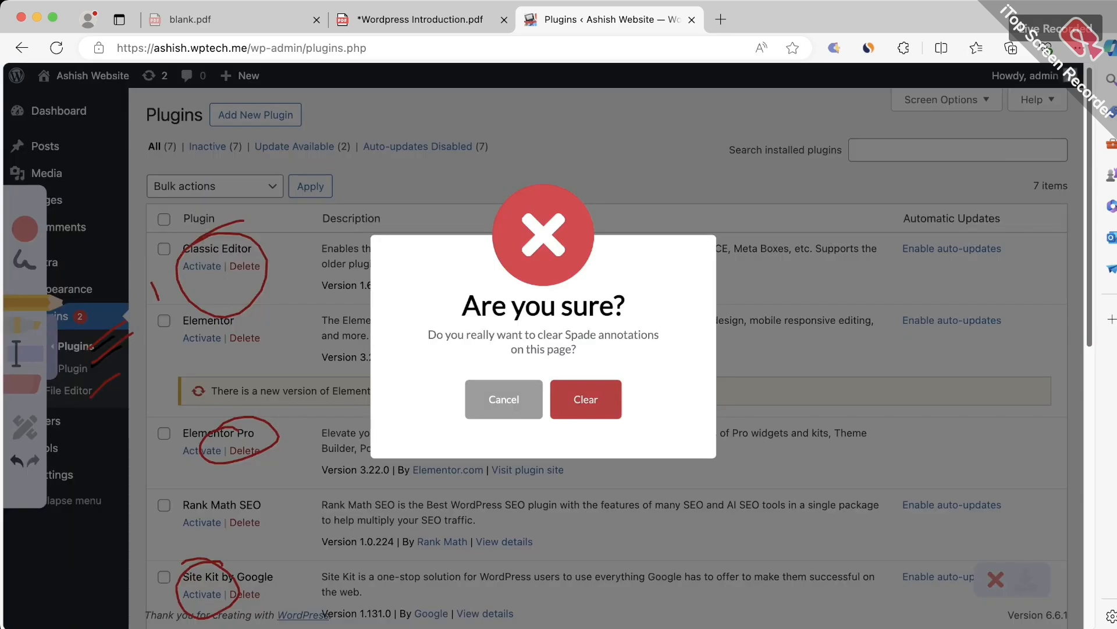
{"action": "left_click", "coordinate": [586, 398]}
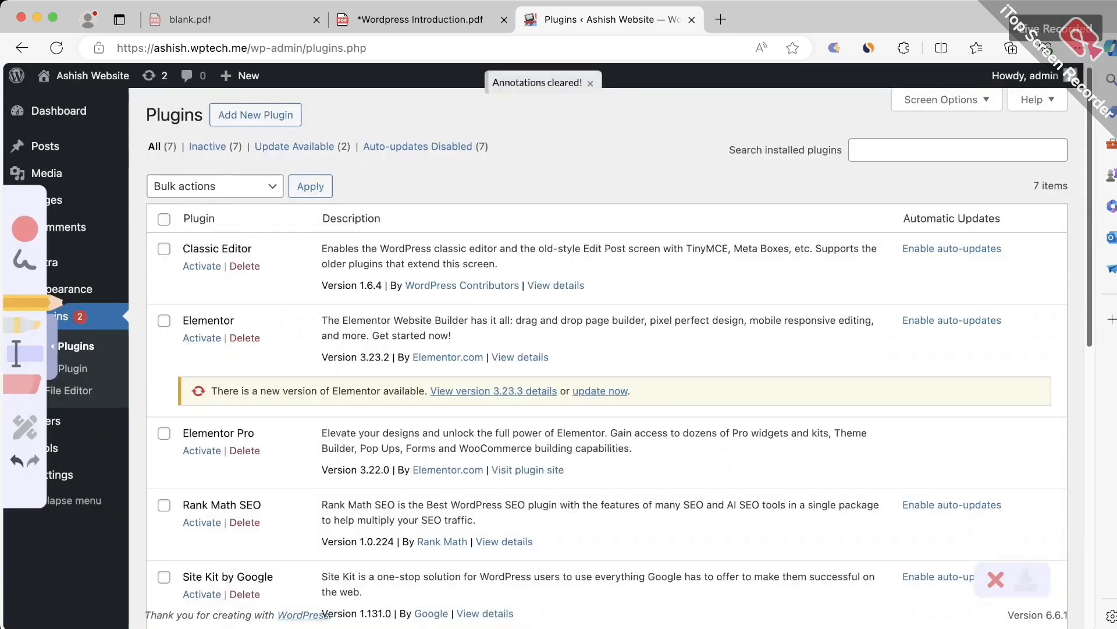
{"action": "left_click", "coordinate": [52, 348]}
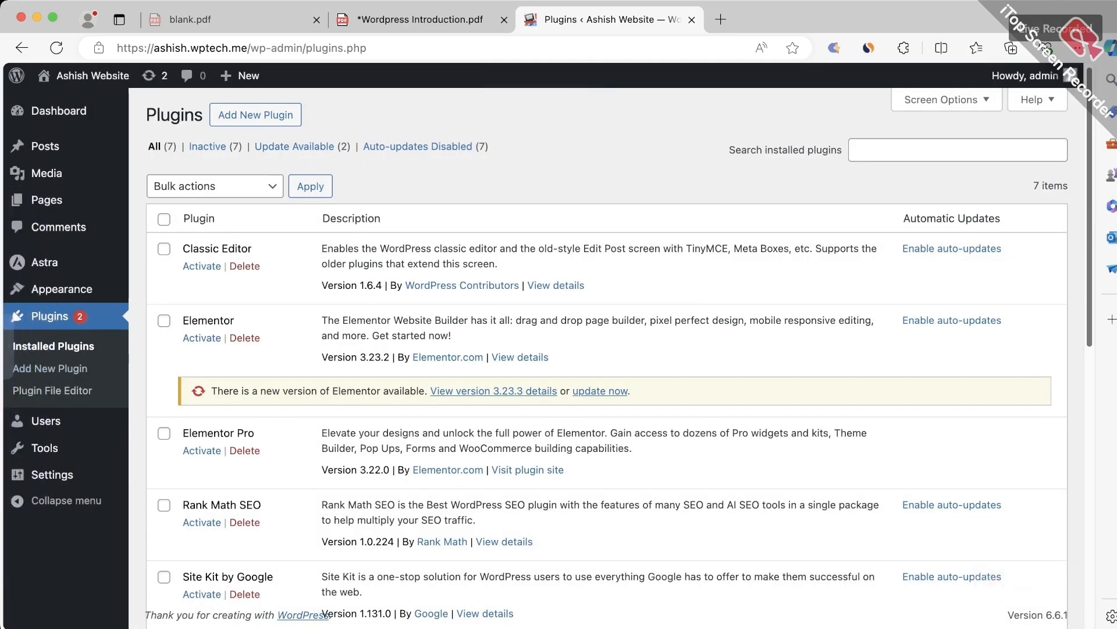
- Activate the Classic Editor plugin and highlight its description in the plugins list
{"action": "mouse_move", "coordinate": [61, 289]}
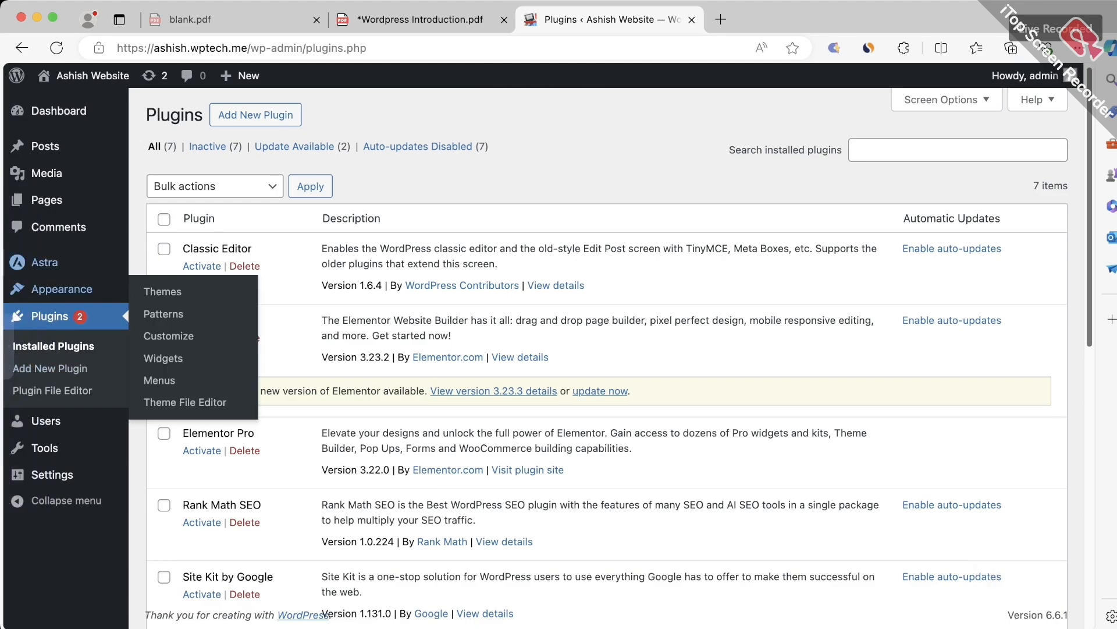
{"action": "left_click", "coordinate": [202, 266]}
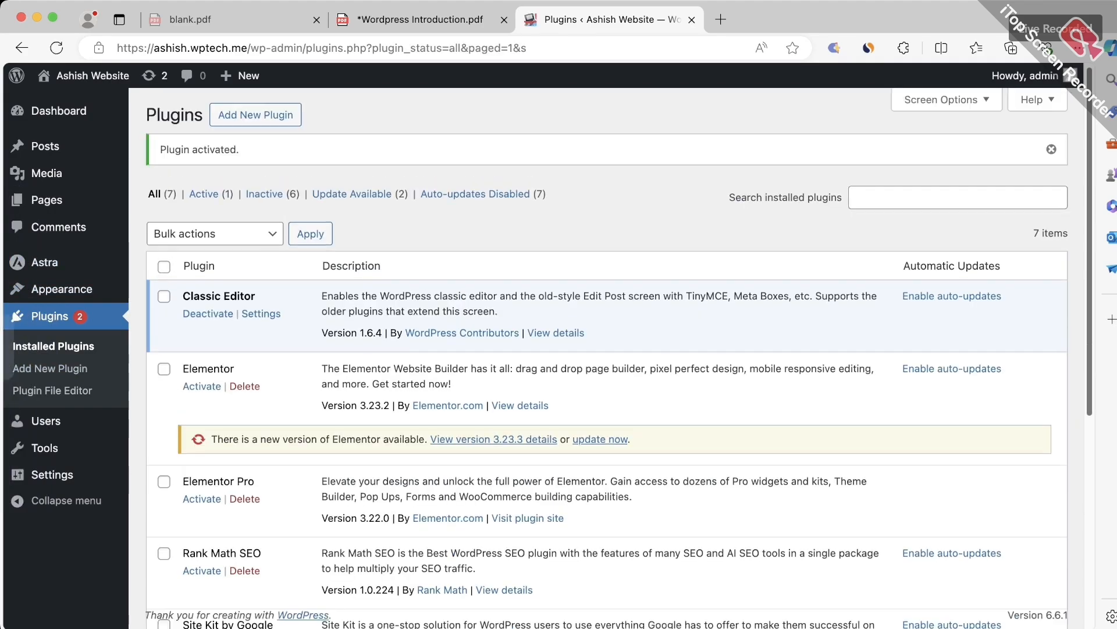
{"action": "scroll", "coordinate": [619, 347], "scroll_direction": "down", "scroll_amount": 2}
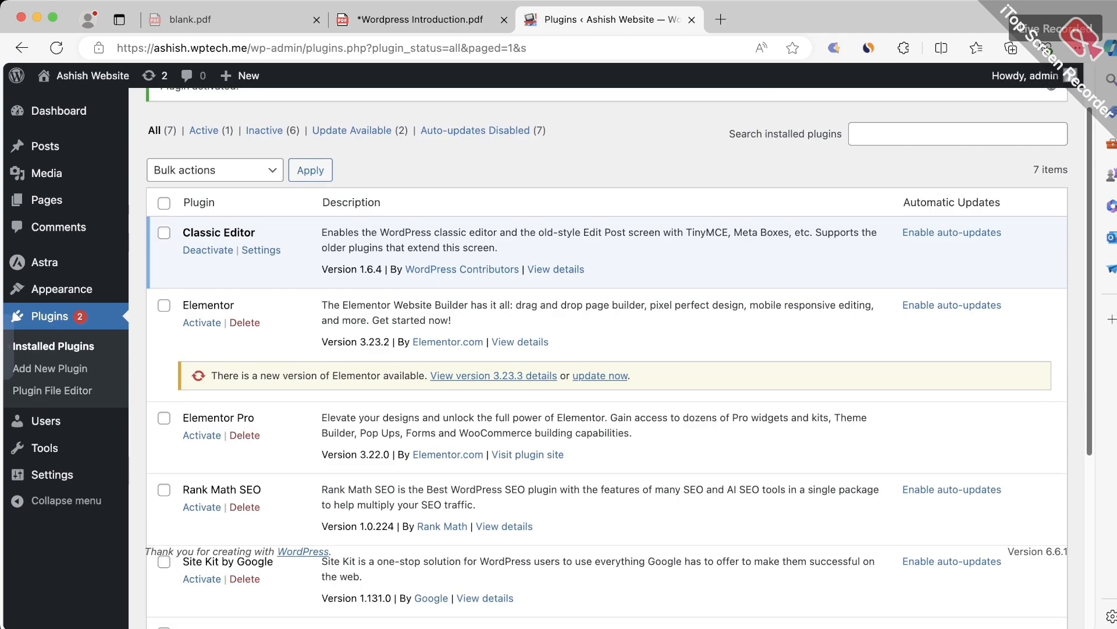
{"action": "left_click_drag", "start_coordinate": [181, 232], "coordinate": [418, 248]}
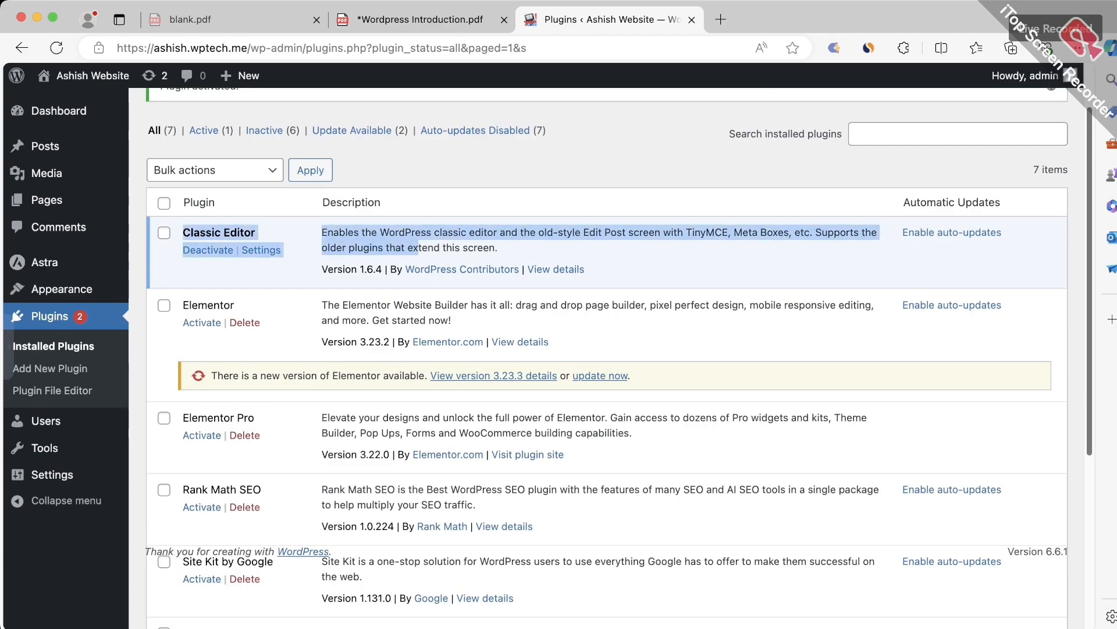
{"action": "left_click", "coordinate": [505, 249]}
{"action": "left_click_drag", "start_coordinate": [505, 249], "coordinate": [191, 250]}
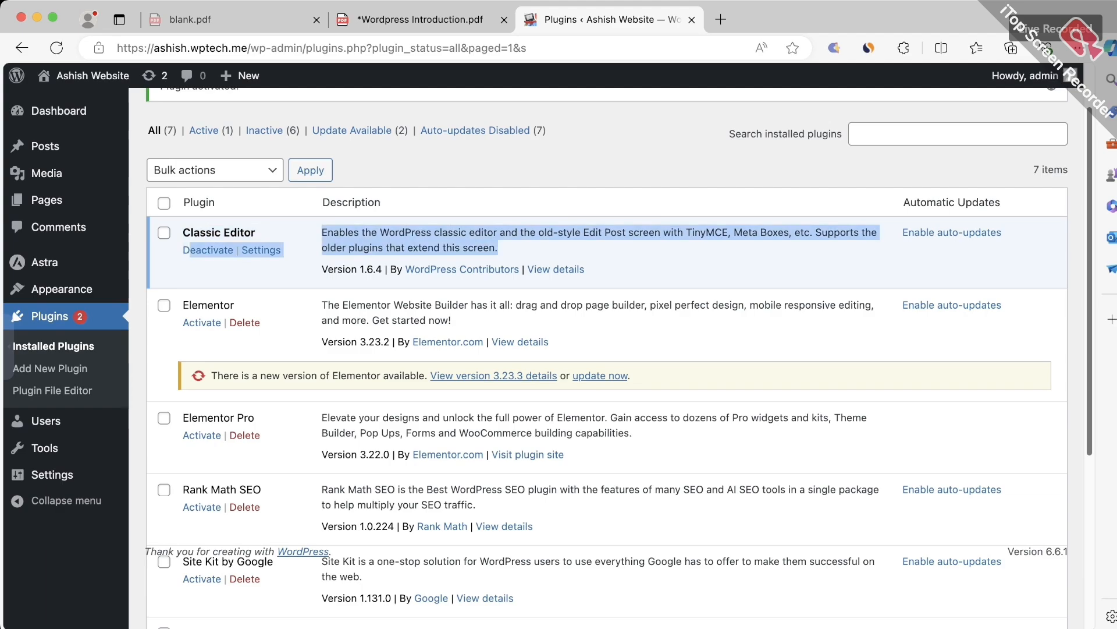
{"action": "scroll", "coordinate": [605, 349], "scroll_direction": "up", "scroll_amount": 2}
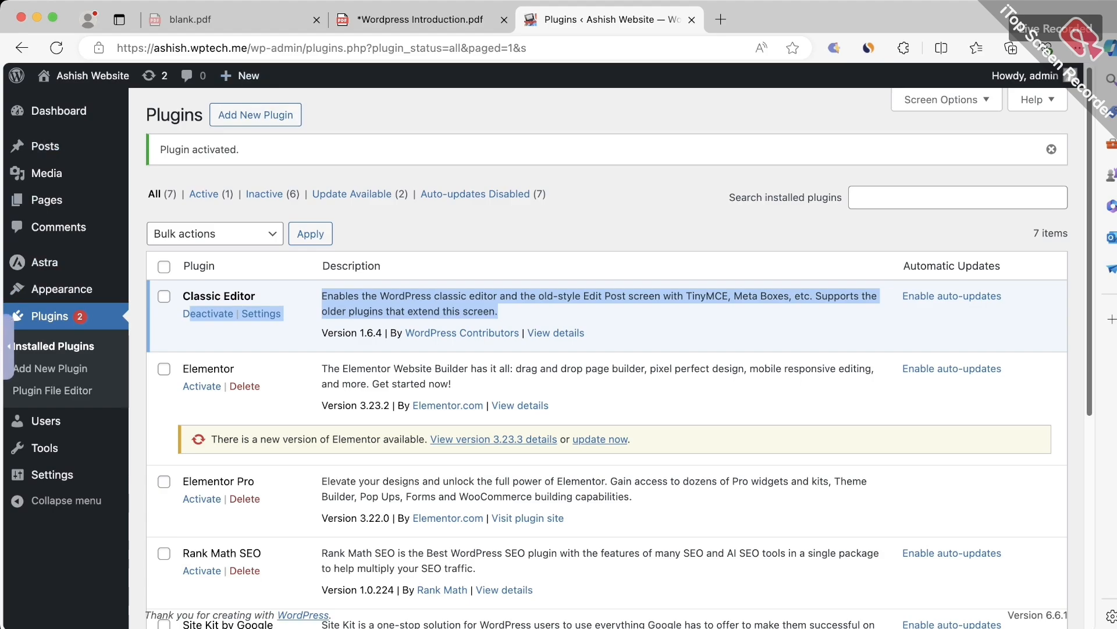
- Draw a red arrow towards the Add New Plugin option, circle it in red and put the pen away
{"action": "left_click", "coordinate": [8, 347]}
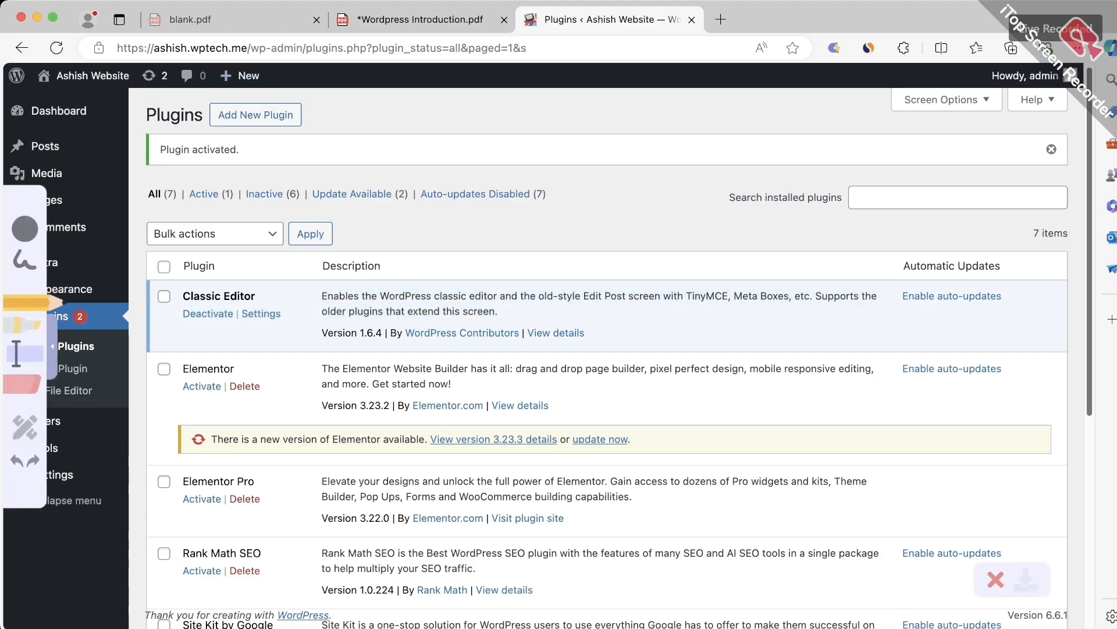
{"action": "left_click", "coordinate": [24, 229]}
{"action": "left_click", "coordinate": [25, 289]}
{"action": "left_click_drag", "start_coordinate": [146, 192], "coordinate": [205, 126]}
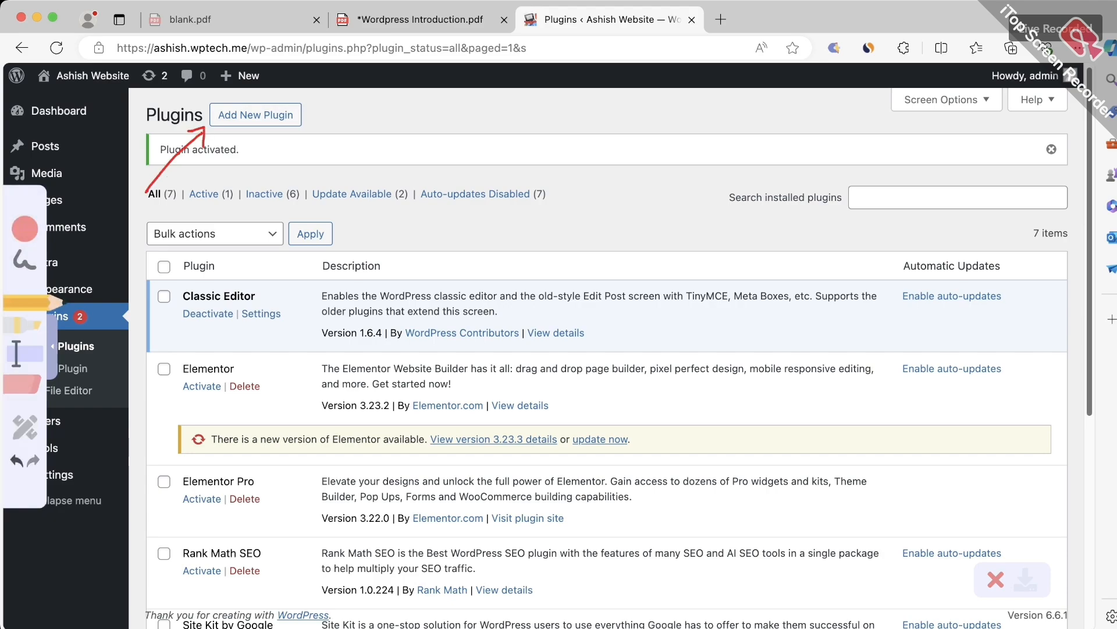
{"action": "mouse_move", "coordinate": [258, 99]}
{"action": "left_mouse_down"}
{"action": "mouse_move", "coordinate": [307, 143]}
{"action": "mouse_move", "coordinate": [236, 99]}
{"action": "left_mouse_up"}
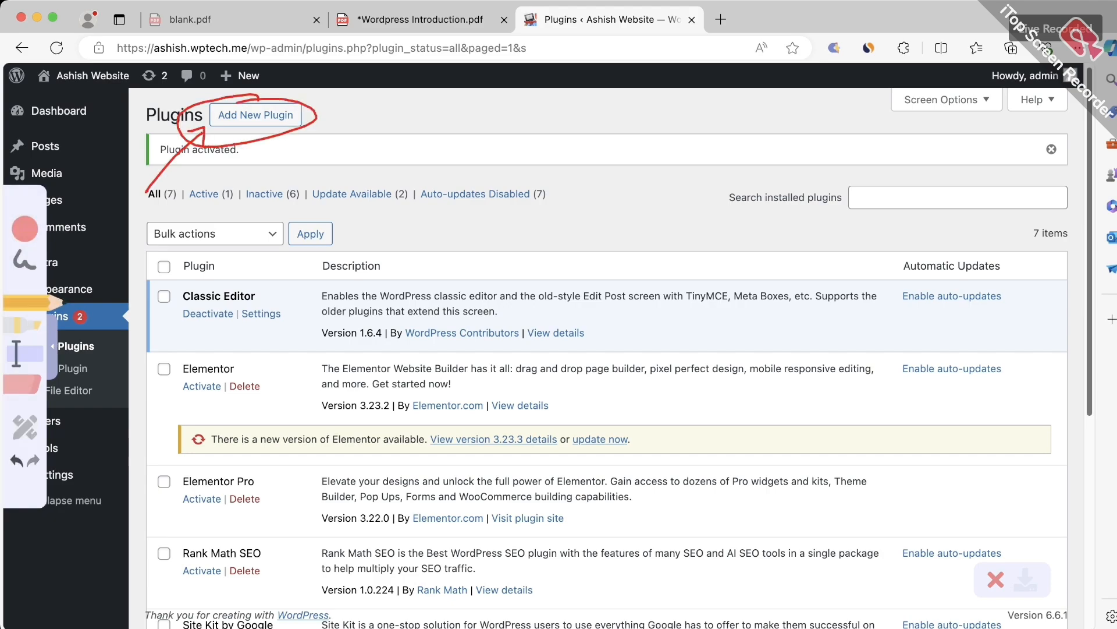
{"action": "left_click", "coordinate": [52, 346]}
- Open the Add Plugins page and look through the featured plugins and popular tags
{"action": "left_click", "coordinate": [256, 116]}
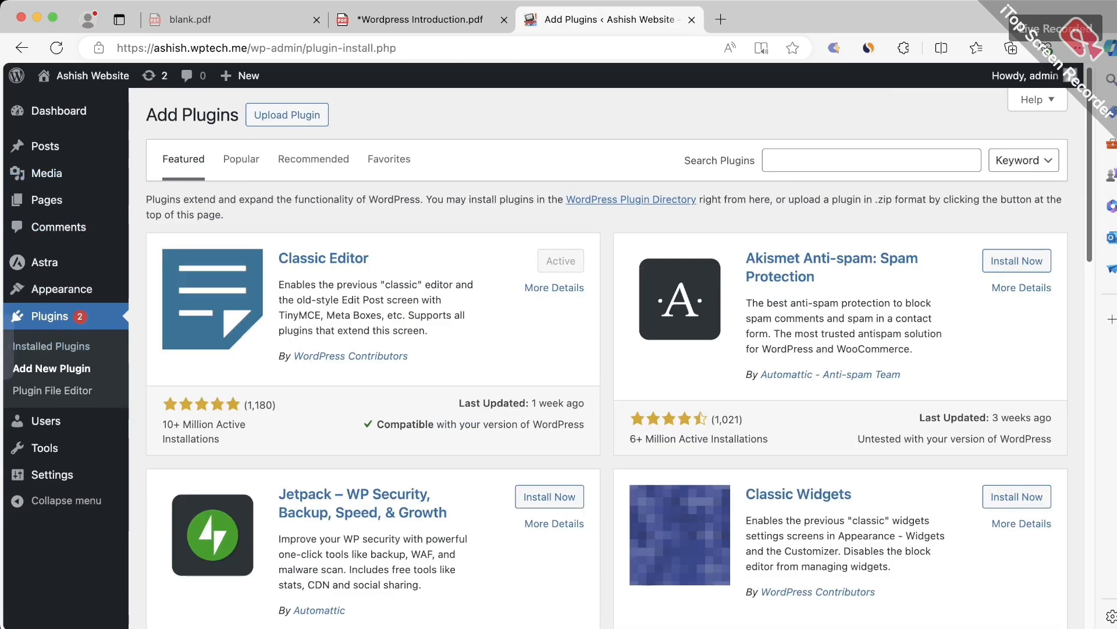
{"action": "scroll", "coordinate": [598, 355], "scroll_direction": "down", "scroll_amount": 15}
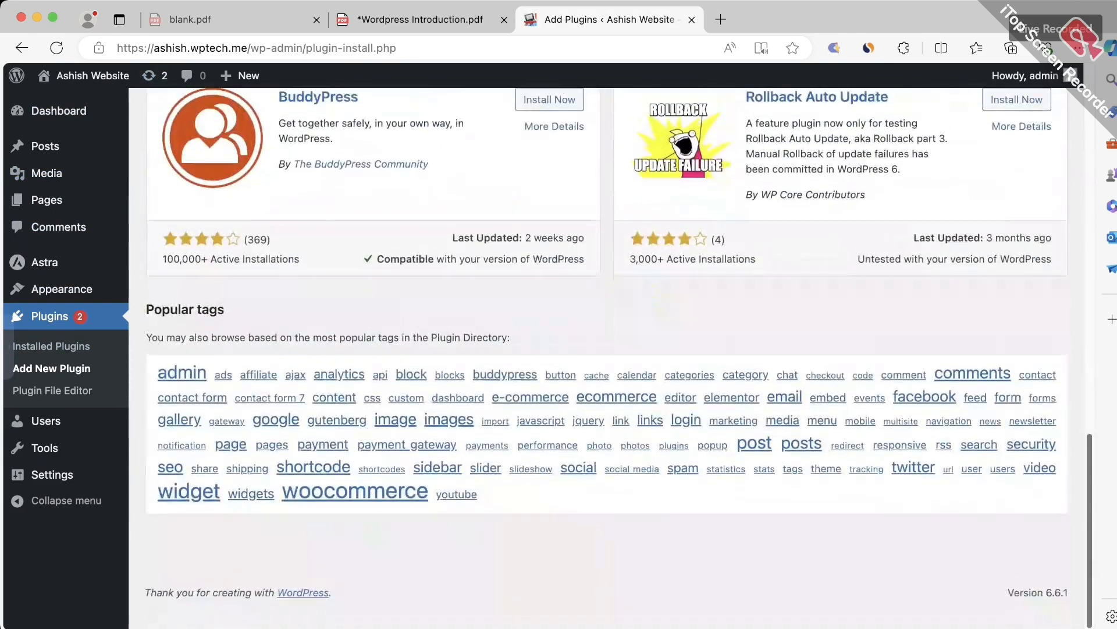
{"action": "scroll", "coordinate": [607, 355], "scroll_direction": "up", "scroll_amount": 15}
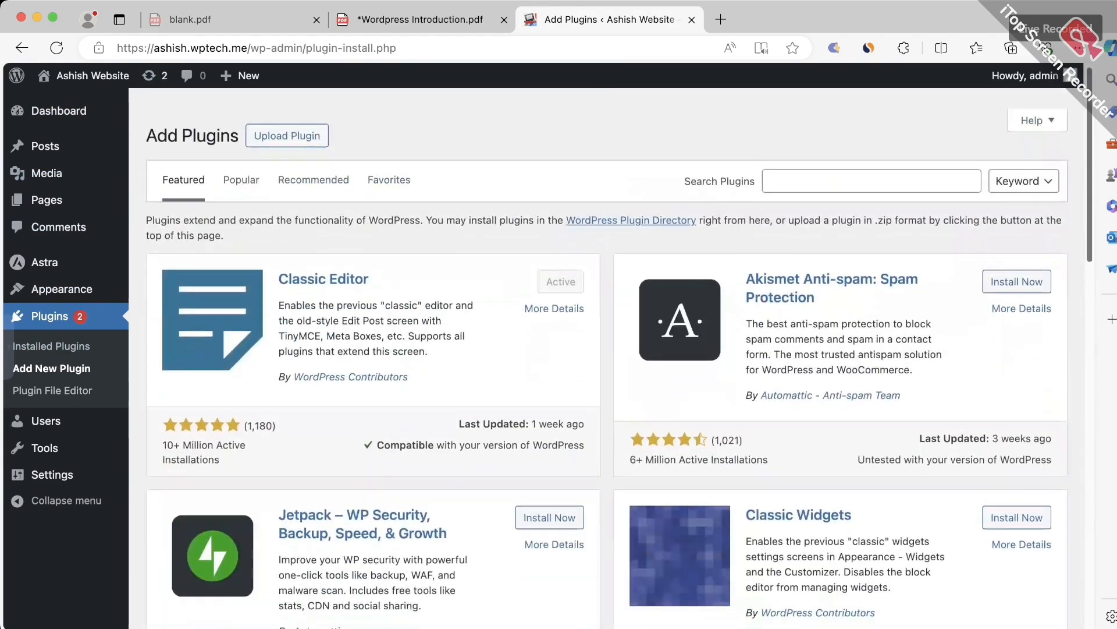
- Search the plugin directory for "seo" and look through the matching plugins
{"action": "left_click", "coordinate": [872, 160]}
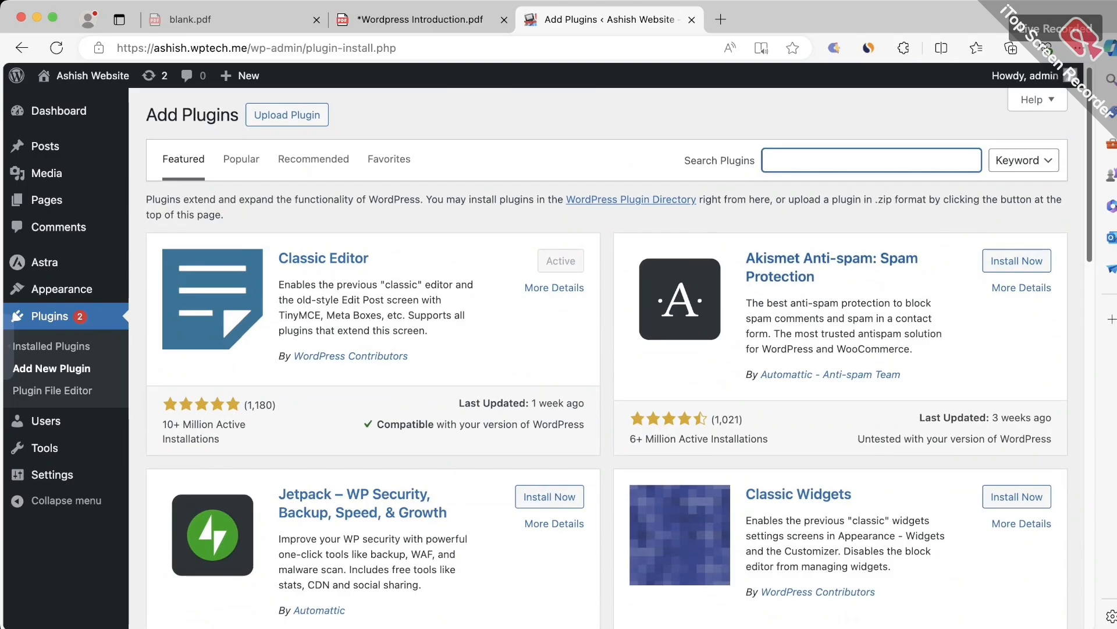
{"action": "scroll", "coordinate": [606, 355], "scroll_direction": "down", "scroll_amount": 12}
{"action": "scroll", "coordinate": [607, 355], "scroll_direction": "up", "scroll_amount": 12}
{"action": "type", "text": "s"}
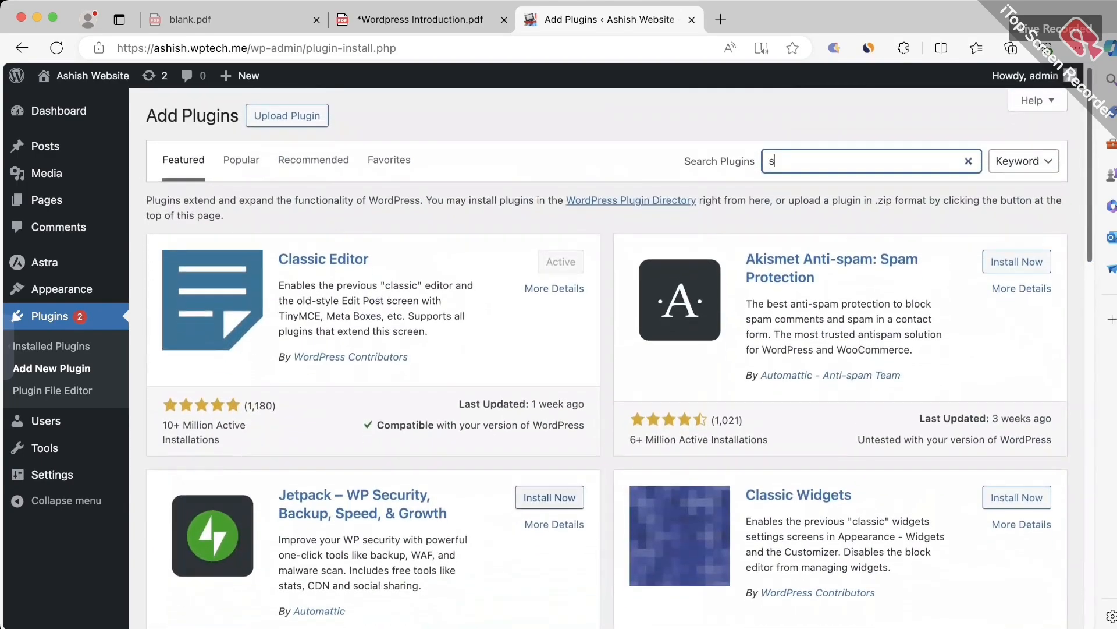
{"action": "type", "text": "eo"}
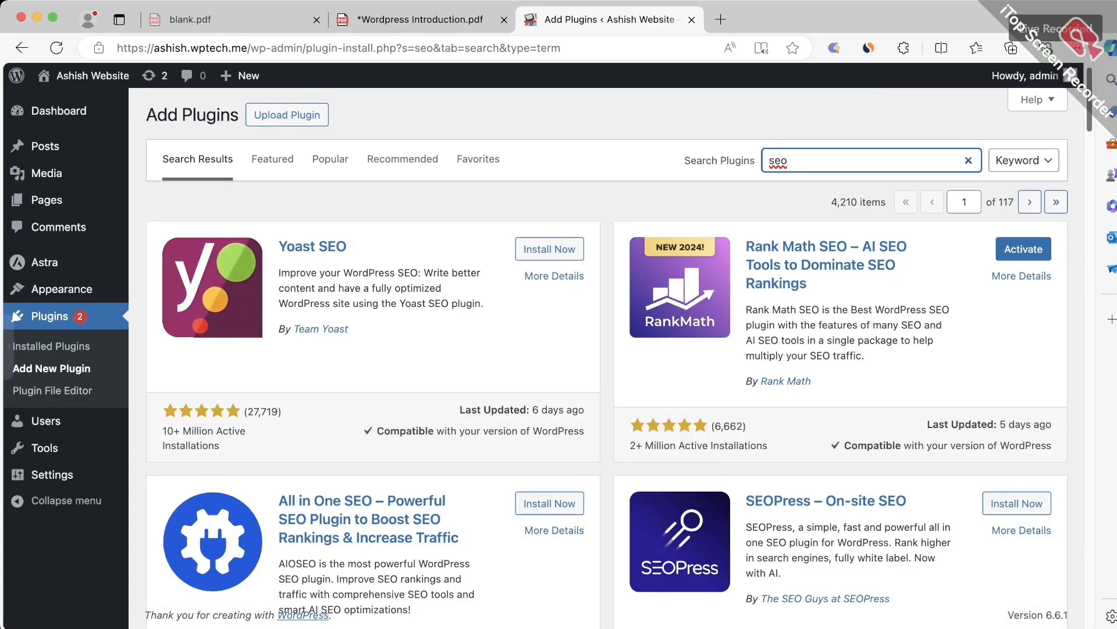
{"action": "scroll", "coordinate": [607, 358], "scroll_direction": "down", "scroll_amount": 5}
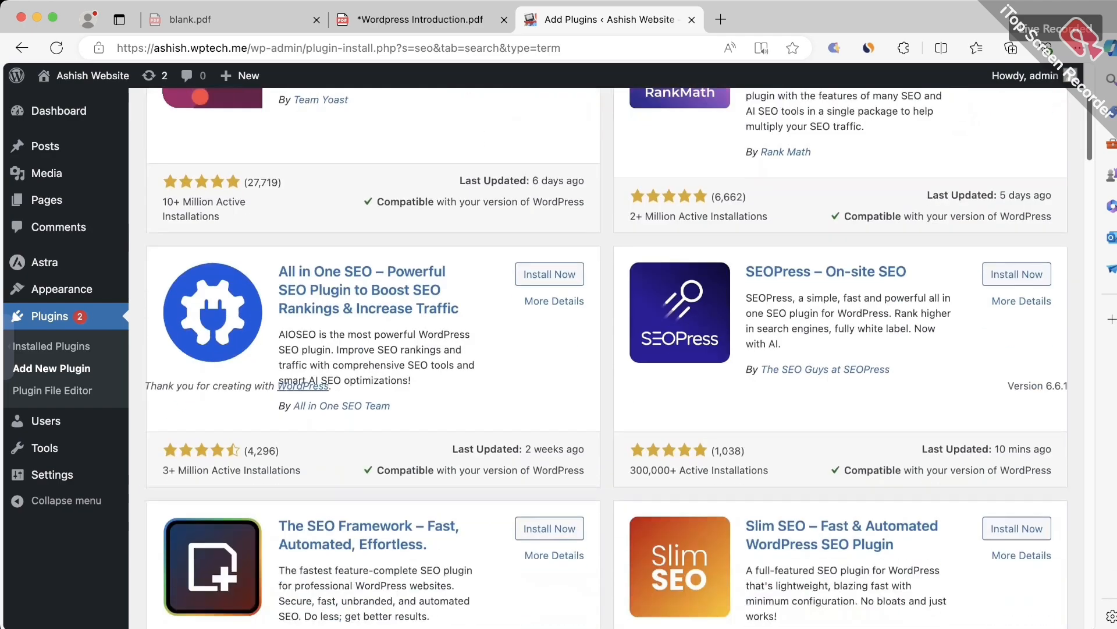
{"action": "scroll", "coordinate": [608, 358], "scroll_direction": "down", "scroll_amount": 2}
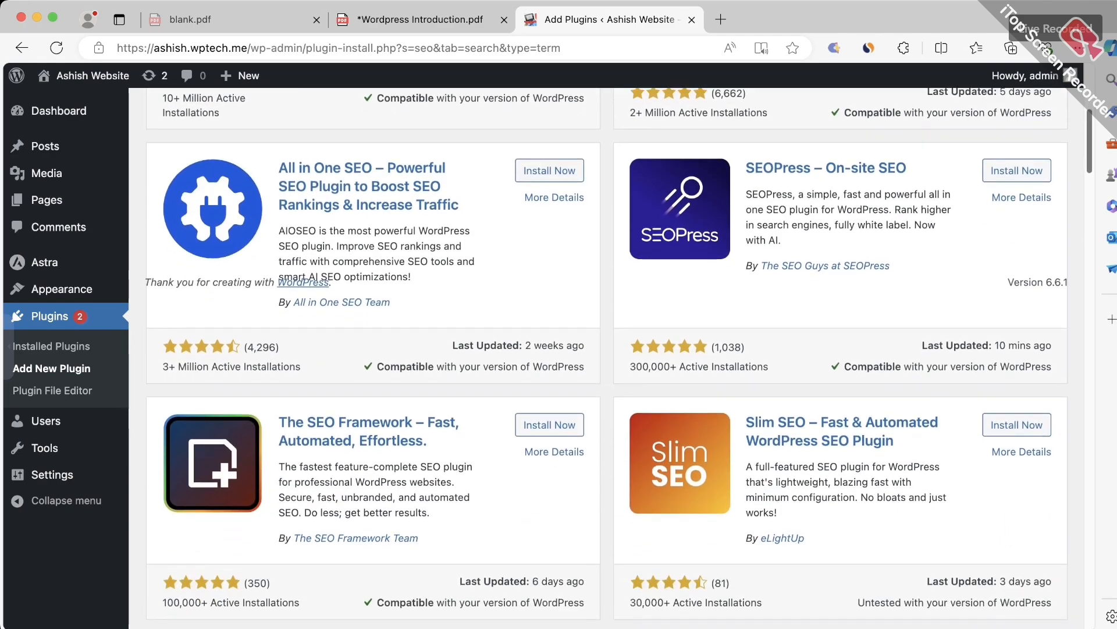
{"action": "scroll", "coordinate": [607, 358], "scroll_direction": "up", "scroll_amount": 7}
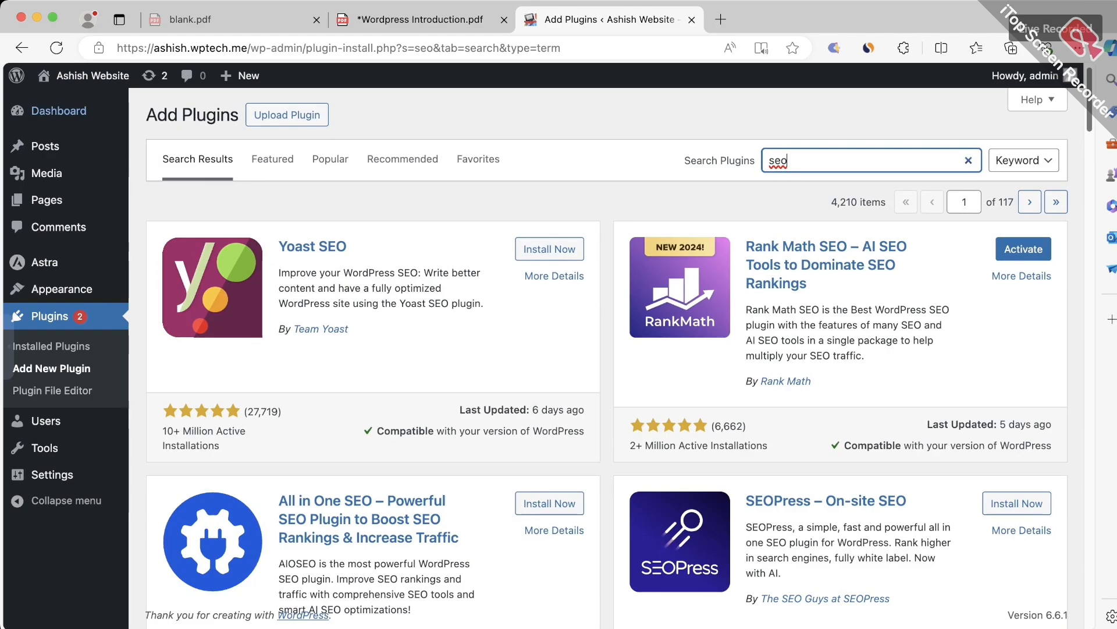
- Circle the Yoast SEO, Rank Math SEO, All in One SEO and SEOPress plugin names in red
{"action": "left_click", "coordinate": [8, 346]}
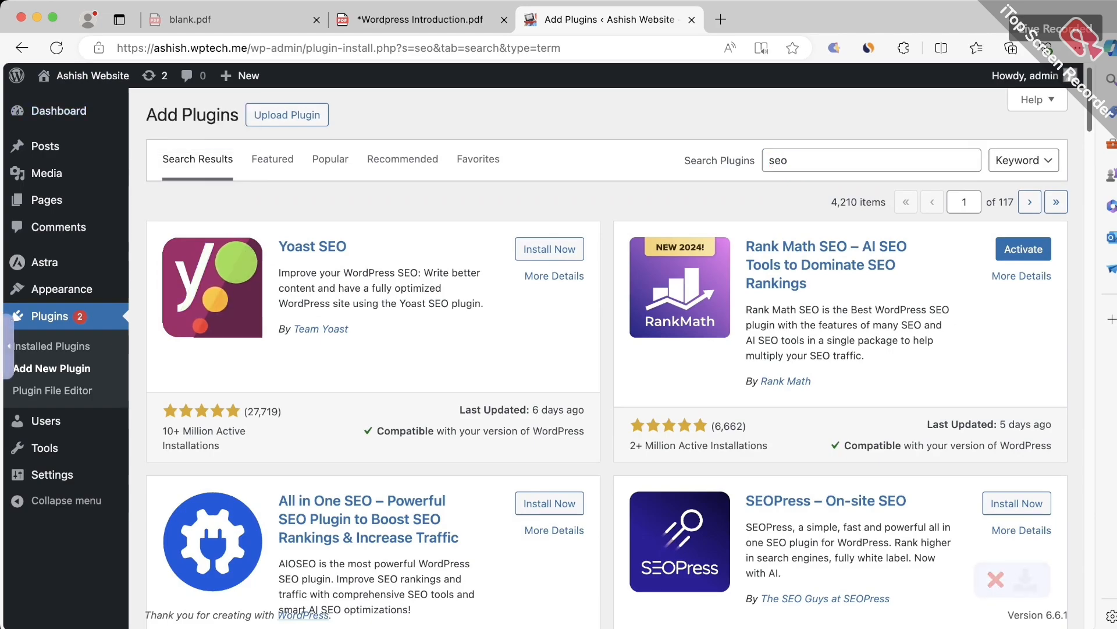
{"action": "left_click", "coordinate": [8, 346]}
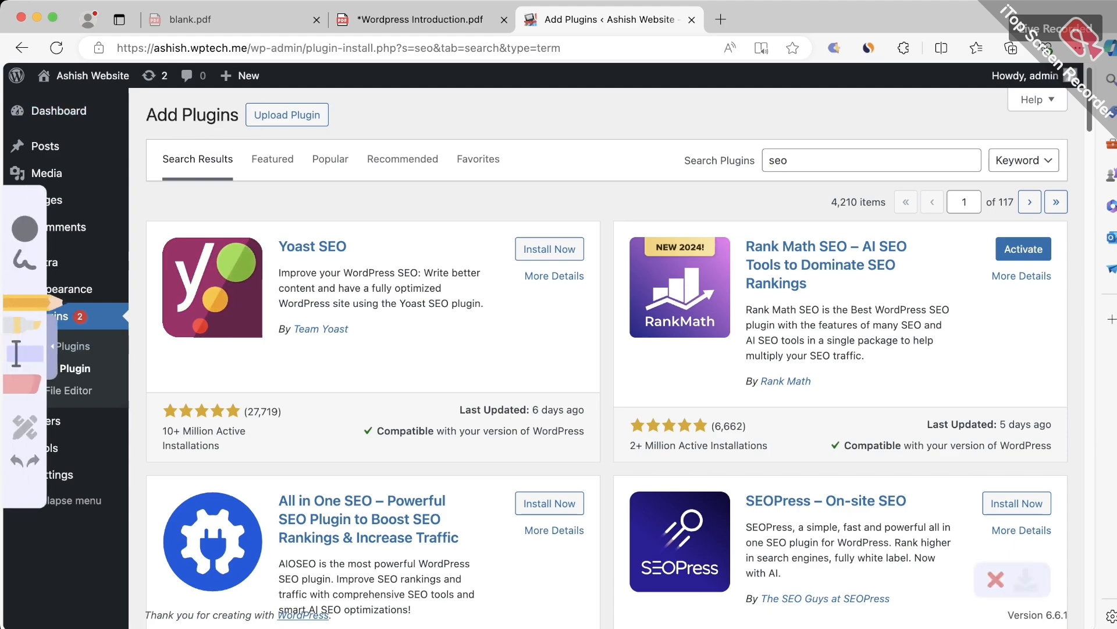
{"action": "left_click", "coordinate": [24, 228]}
{"action": "left_click", "coordinate": [24, 288]}
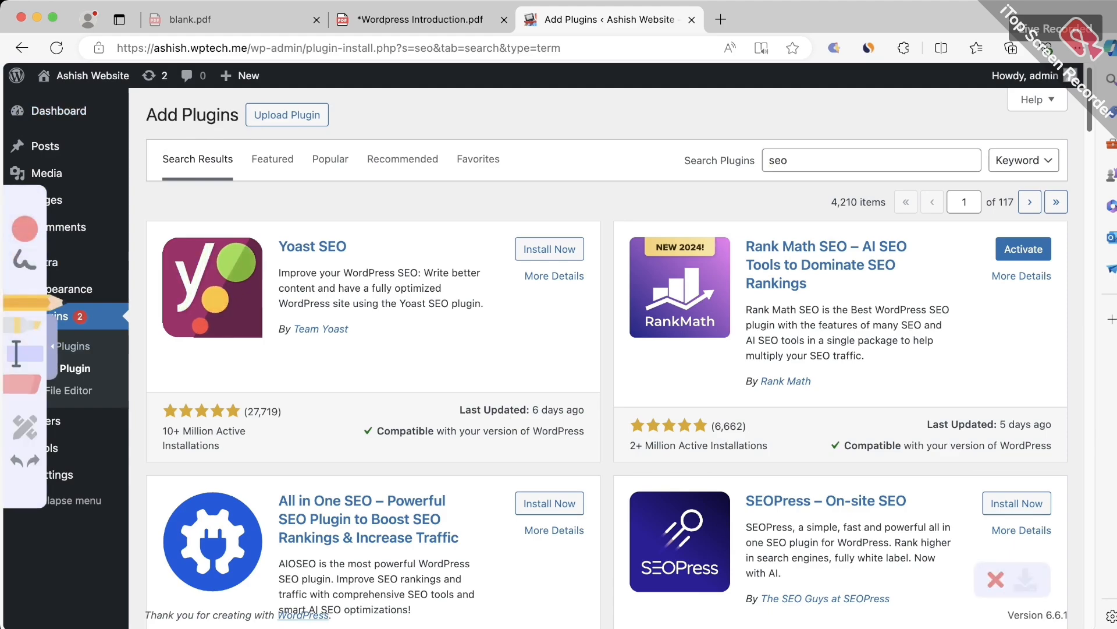
{"action": "mouse_move", "coordinate": [295, 277]}
{"action": "left_mouse_down"}
{"action": "mouse_move", "coordinate": [343, 232]}
{"action": "mouse_move", "coordinate": [320, 262]}
{"action": "left_mouse_up"}
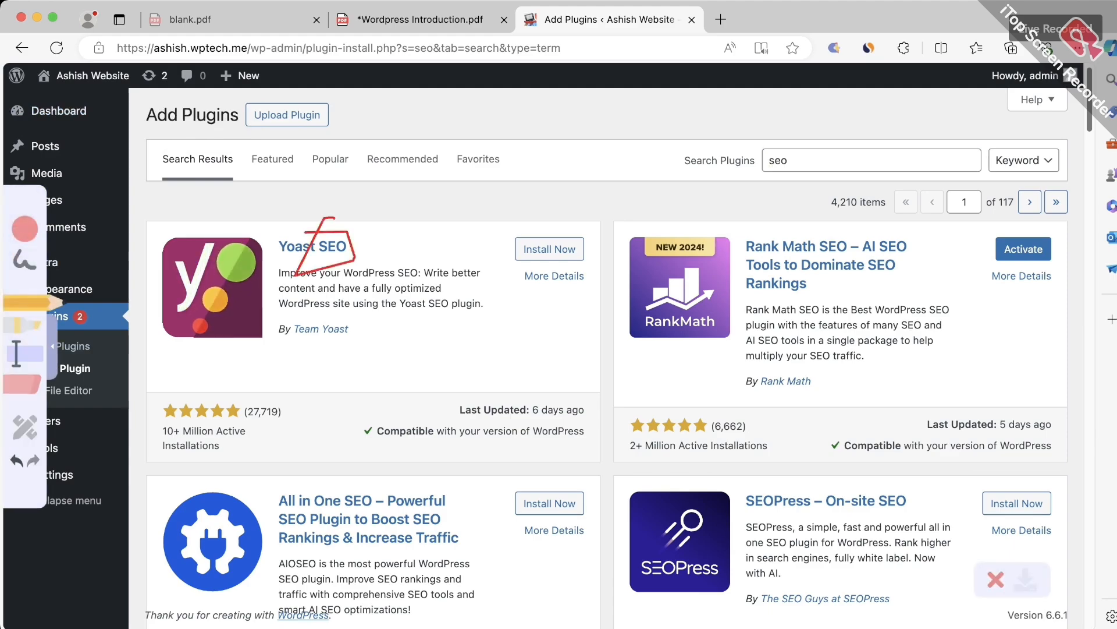
{"action": "mouse_move", "coordinate": [798, 224]}
{"action": "left_mouse_down"}
{"action": "mouse_move", "coordinate": [783, 304]}
{"action": "mouse_move", "coordinate": [806, 227]}
{"action": "left_mouse_up"}
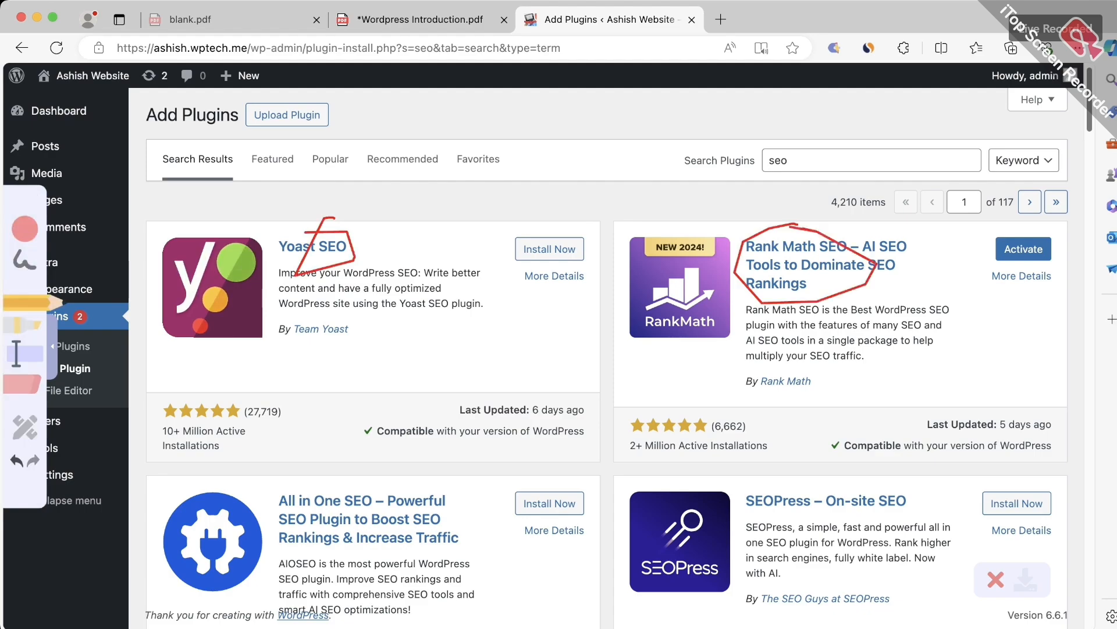
{"action": "mouse_move", "coordinate": [328, 473]}
{"action": "left_mouse_down"}
{"action": "mouse_move", "coordinate": [317, 476]}
{"action": "mouse_move", "coordinate": [390, 518]}
{"action": "mouse_move", "coordinate": [338, 478]}
{"action": "left_mouse_up"}
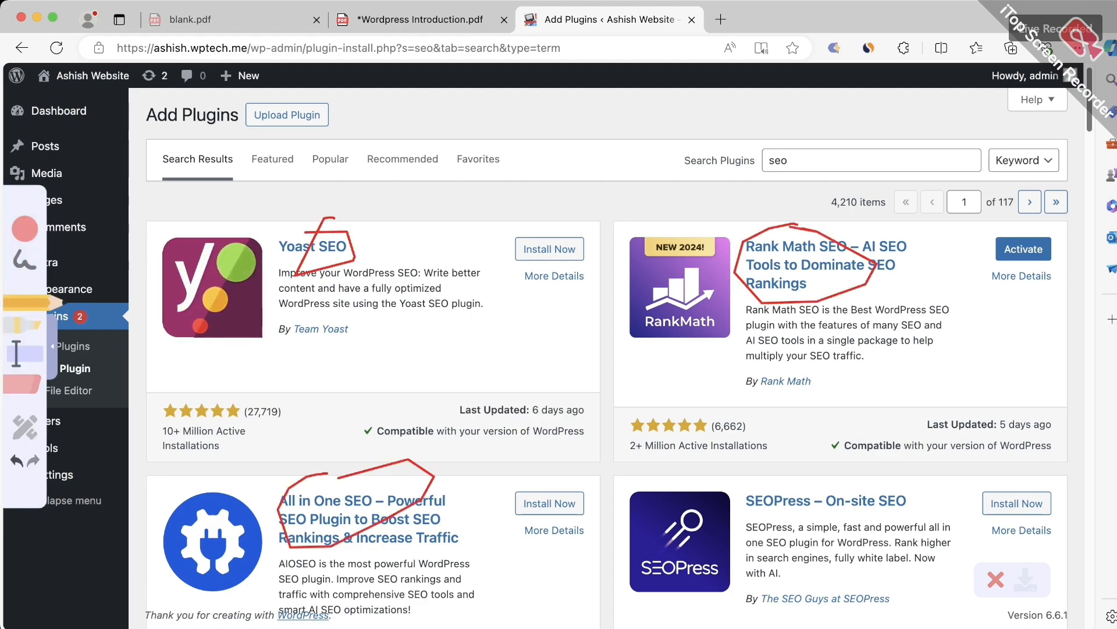
{"action": "left_click_drag", "start_coordinate": [662, 256], "coordinate": [688, 267]}
{"action": "mouse_move", "coordinate": [826, 480]}
{"action": "left_mouse_down"}
{"action": "mouse_move", "coordinate": [759, 491]}
{"action": "mouse_move", "coordinate": [841, 491]}
{"action": "left_mouse_up"}
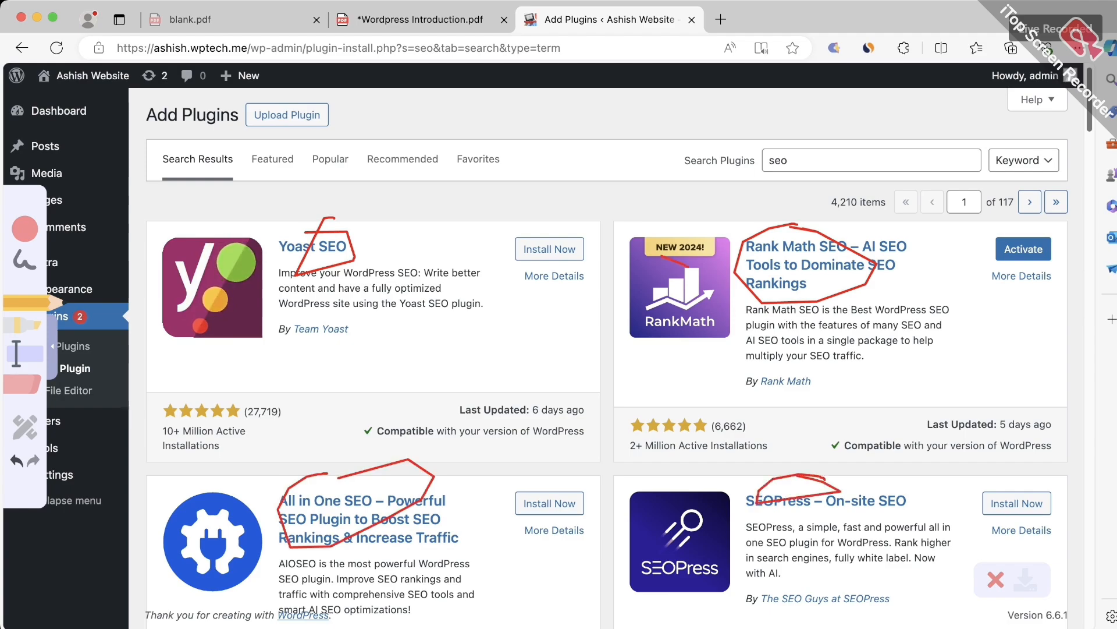
- Clear all annotations from the plugin search results and put the drawing tools away
{"action": "scroll", "coordinate": [607, 349], "scroll_direction": "down", "scroll_amount": 3}
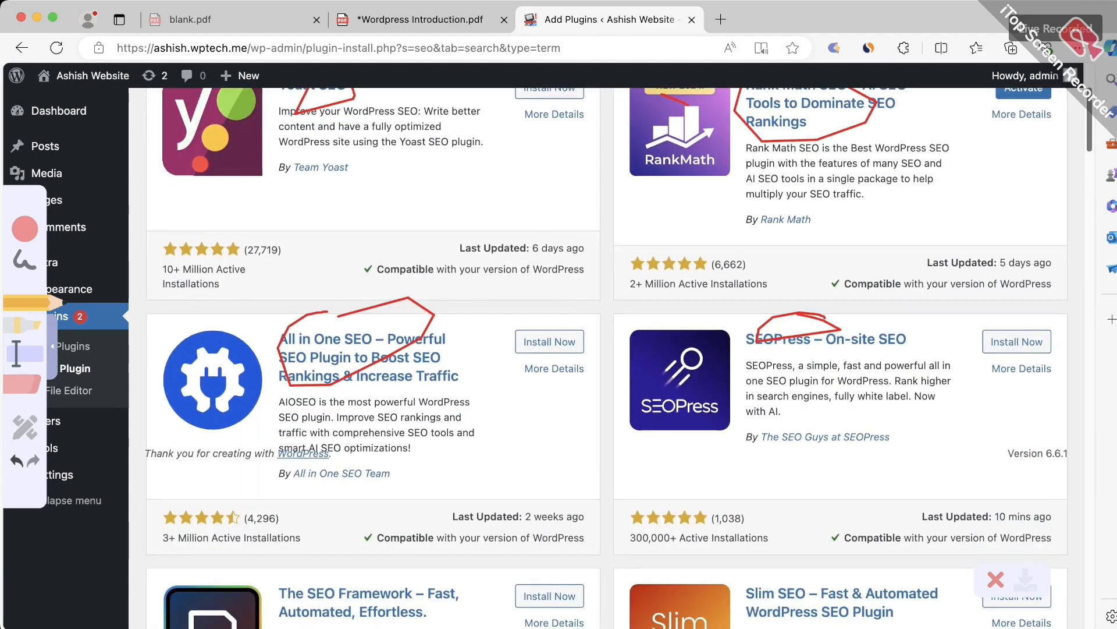
{"action": "left_click", "coordinate": [996, 579]}
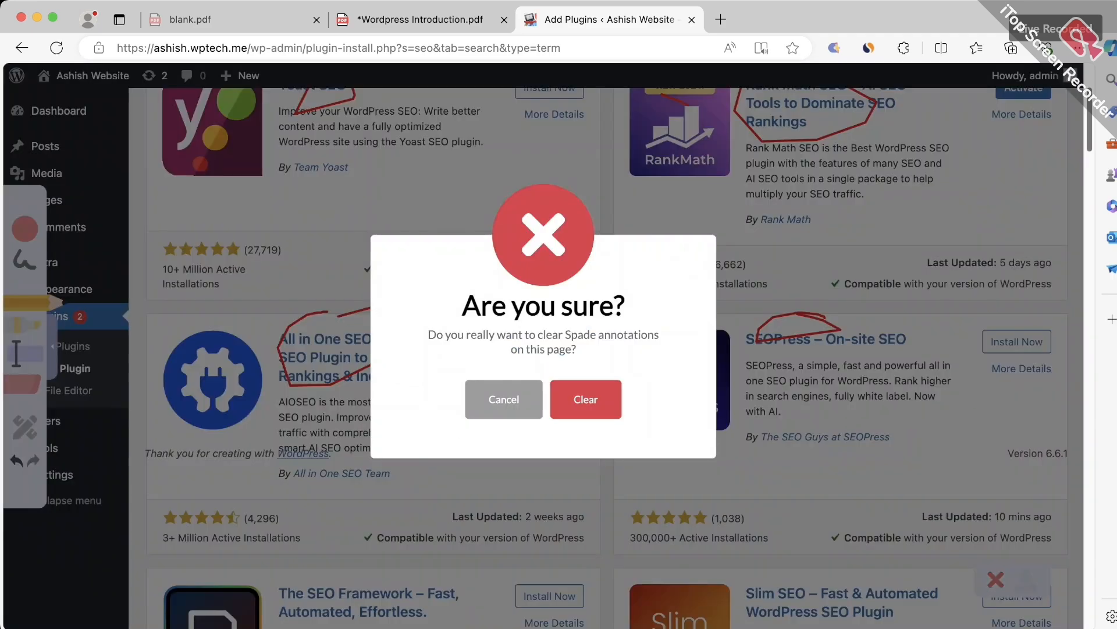
{"action": "left_click", "coordinate": [586, 399]}
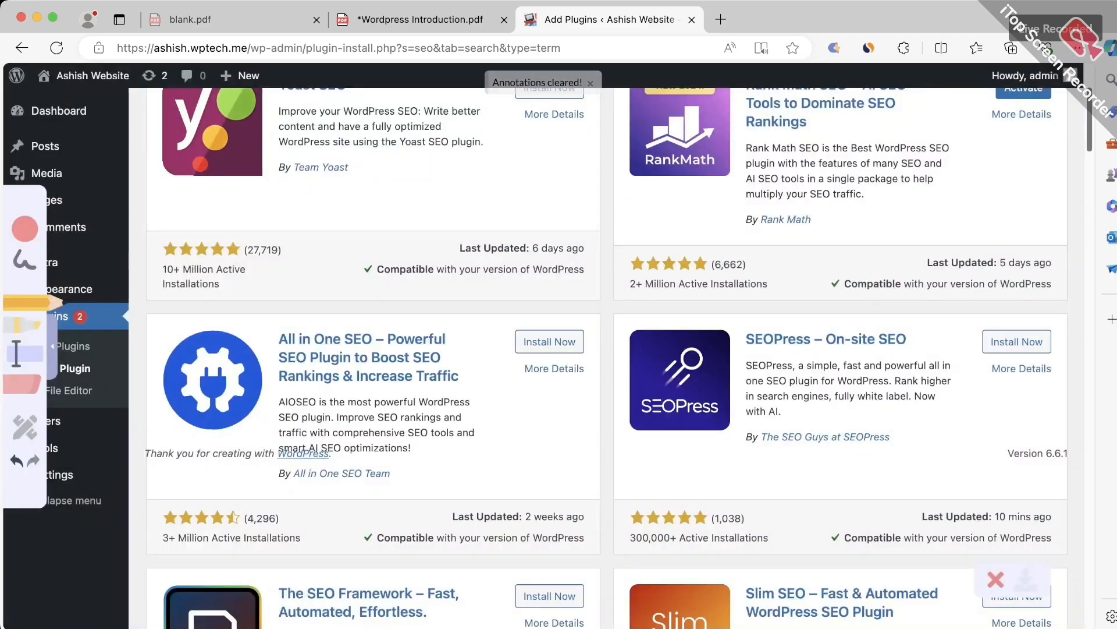
{"action": "scroll", "coordinate": [607, 357], "scroll_direction": "up", "scroll_amount": 3}
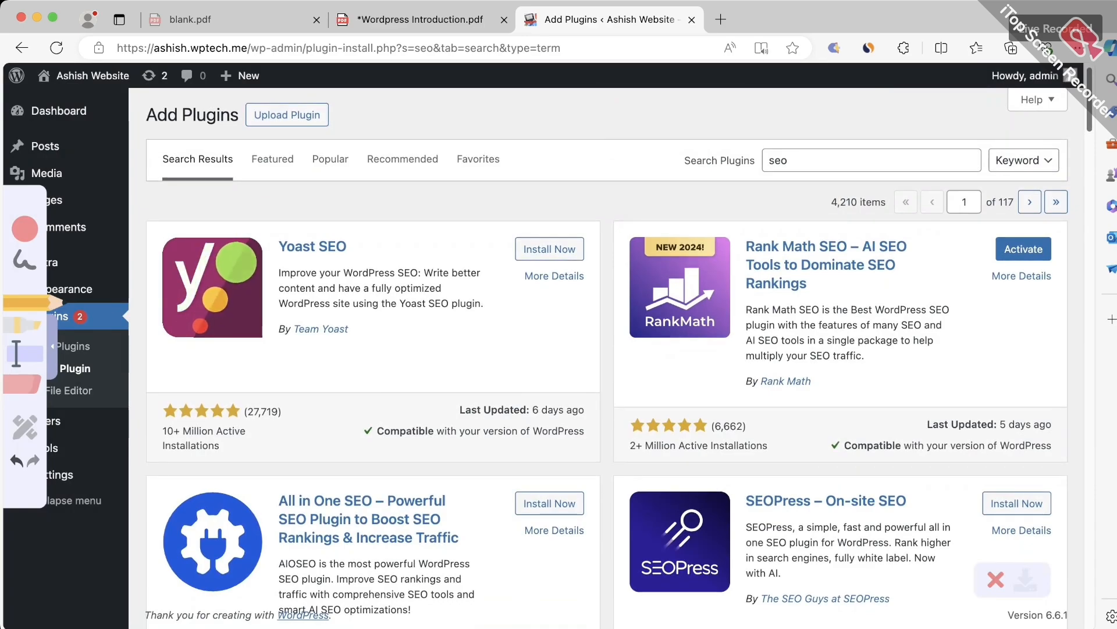
{"action": "left_click", "coordinate": [52, 346]}
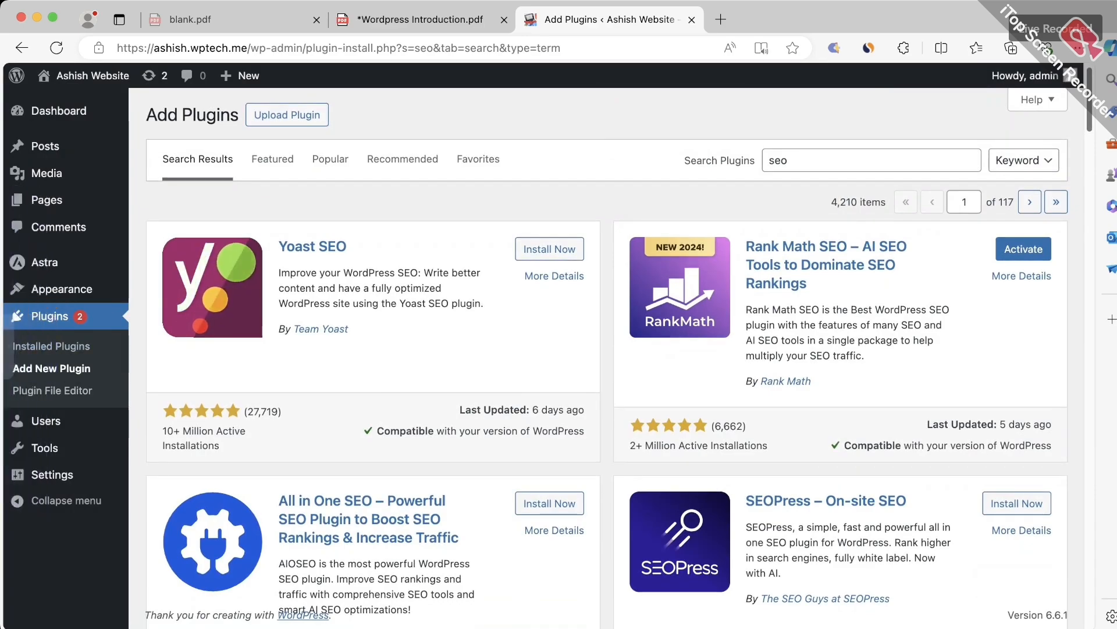
- Search the plugin directory for "whatsapp share" and look through the matching plugins
{"action": "double_click", "coordinate": [779, 160]}
{"action": "type", "text": "wa"}
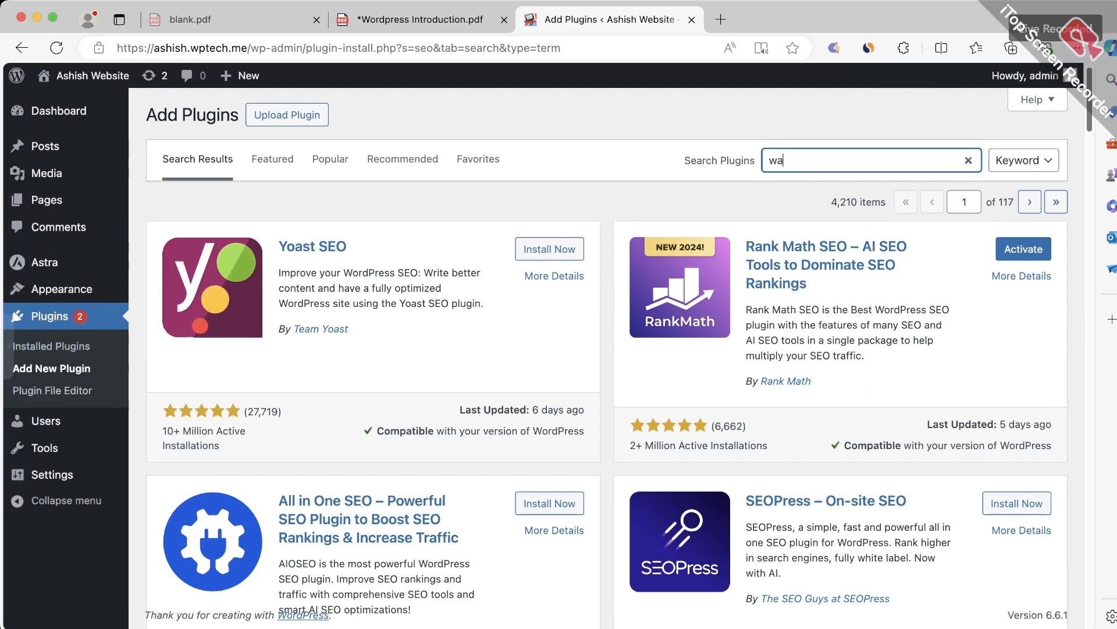
{"action": "key", "text": "BackSpace"}
{"action": "type", "text": "hatsa"}
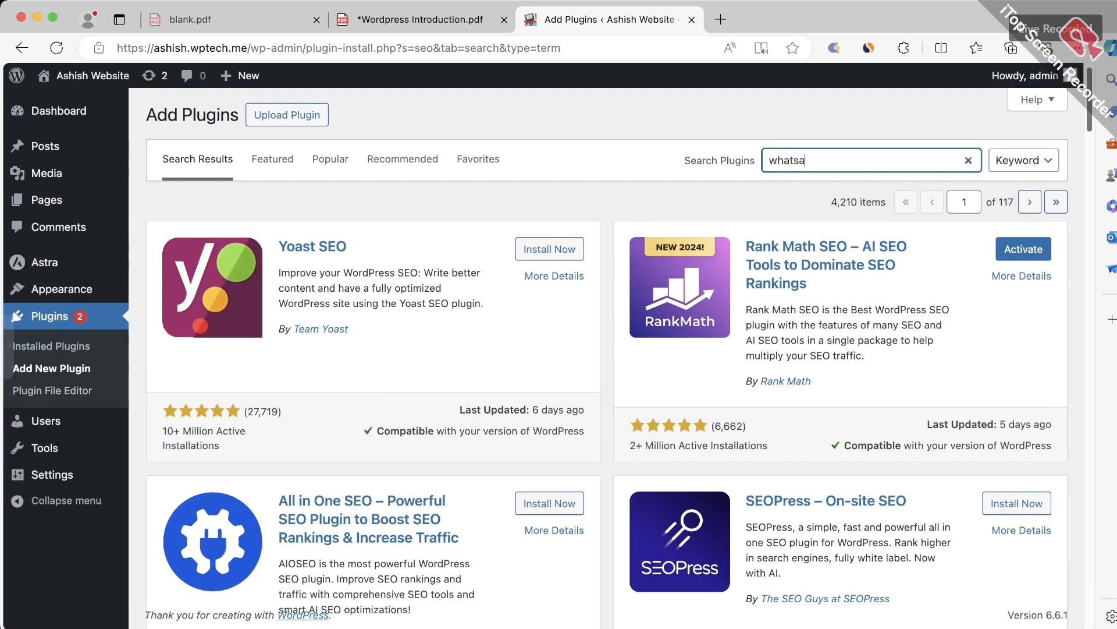
{"action": "type", "text": "pp share"}
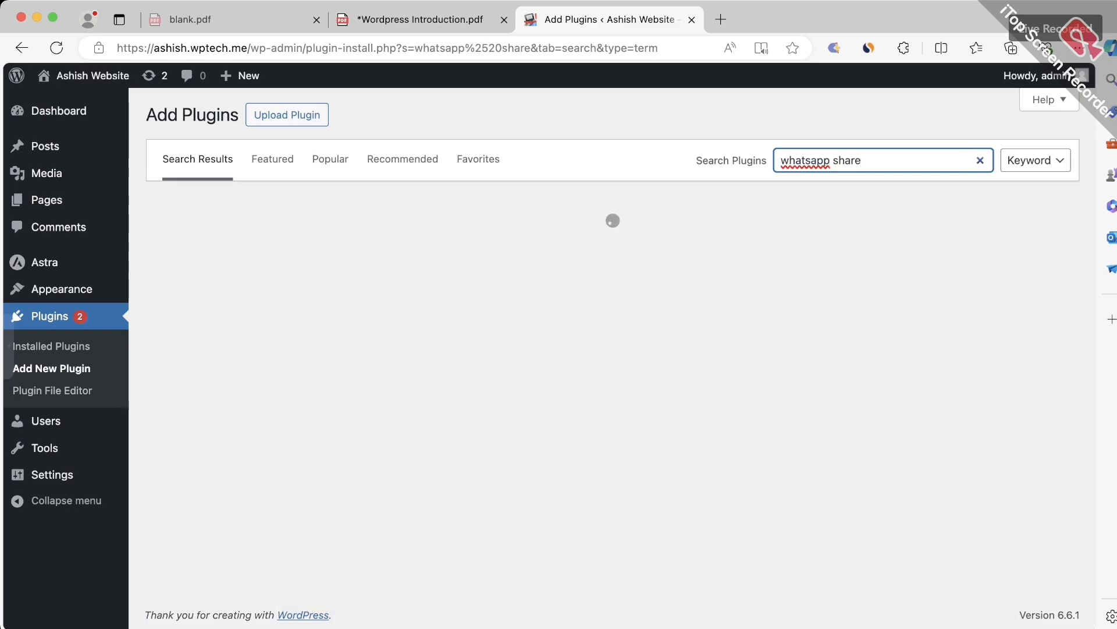
{"action": "scroll", "coordinate": [606, 358], "scroll_direction": "down", "scroll_amount": 20}
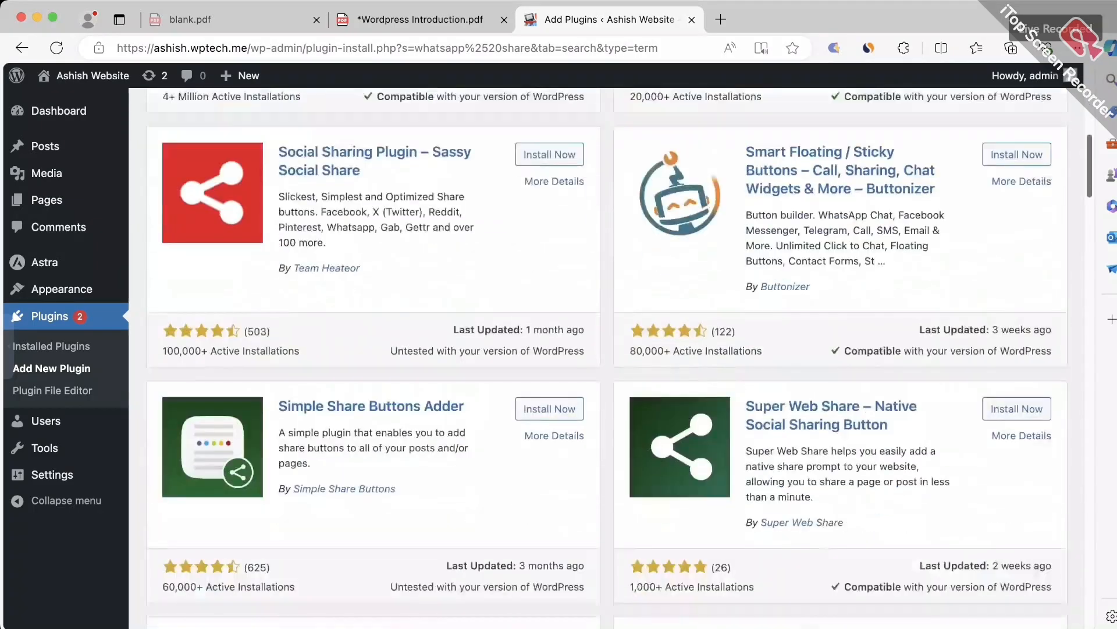
{"action": "scroll", "coordinate": [607, 358], "scroll_direction": "down", "scroll_amount": 15}
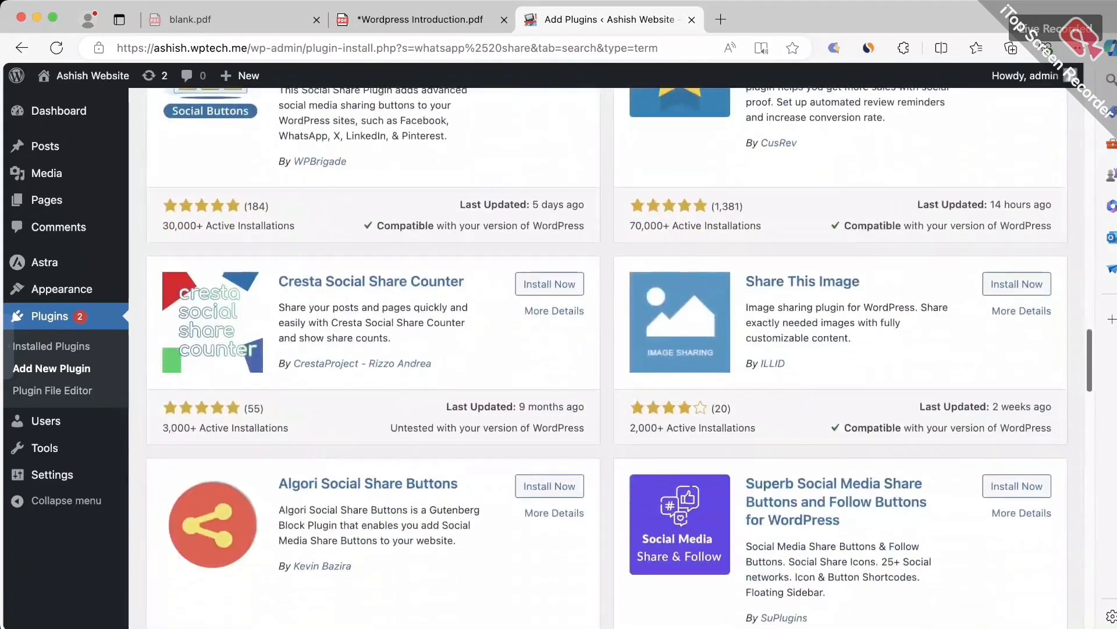
{"action": "scroll", "coordinate": [607, 358], "scroll_direction": "down", "scroll_amount": 4}
{"action": "scroll", "coordinate": [607, 358], "scroll_direction": "up", "scroll_amount": 20}
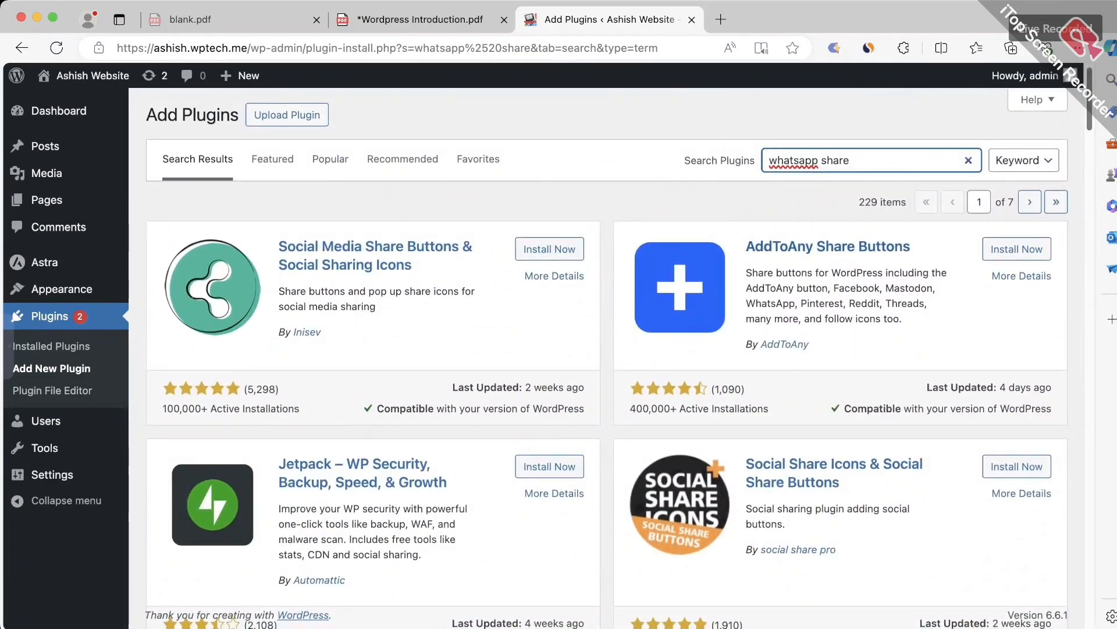
{"action": "scroll", "coordinate": [607, 358], "scroll_direction": "down", "scroll_amount": 3}
{"action": "scroll", "coordinate": [607, 358], "scroll_direction": "down", "scroll_amount": 10}
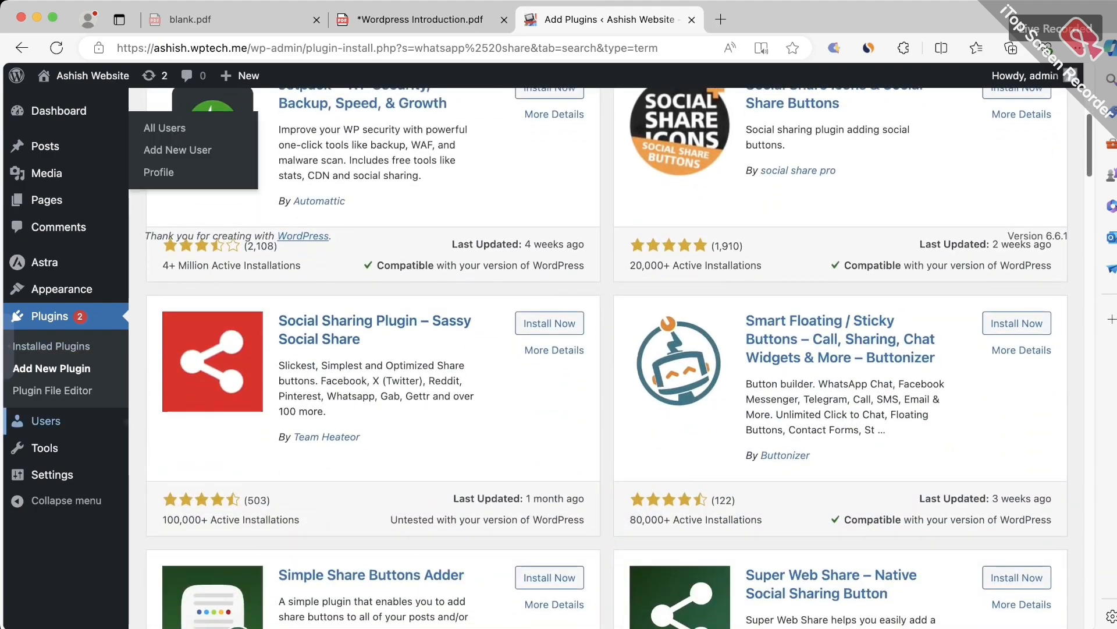
- Open the Users list, go to the Add New User form and highlight its Role label
{"action": "left_click", "coordinate": [46, 421]}
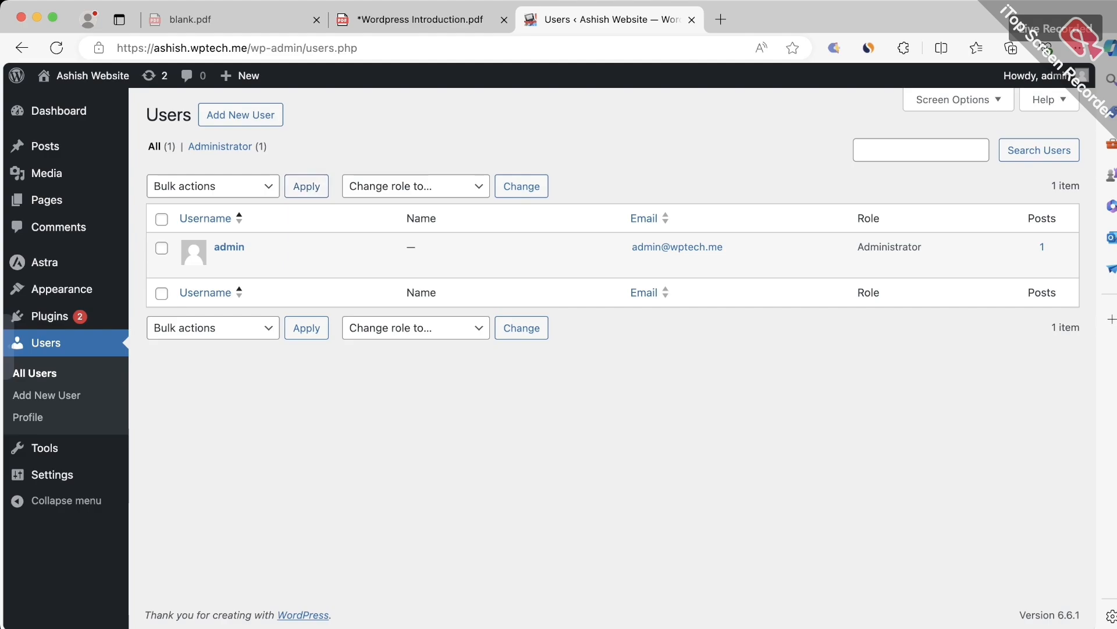
{"action": "left_click", "coordinate": [240, 114]}
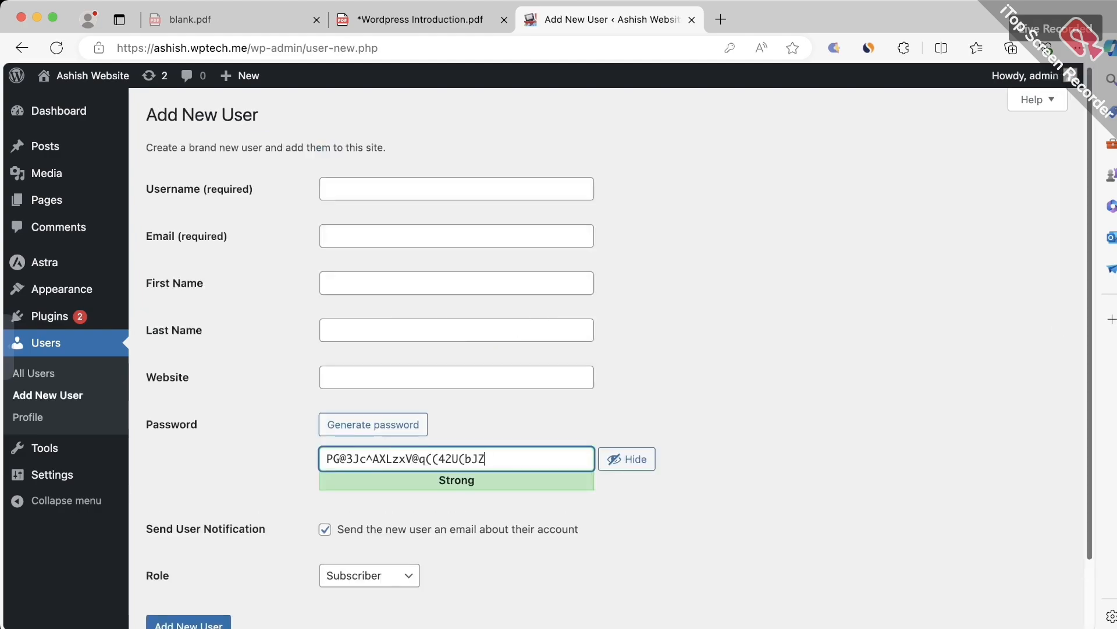
{"action": "scroll", "coordinate": [606, 349], "scroll_direction": "down", "scroll_amount": 3}
{"action": "double_click", "coordinate": [157, 497]}
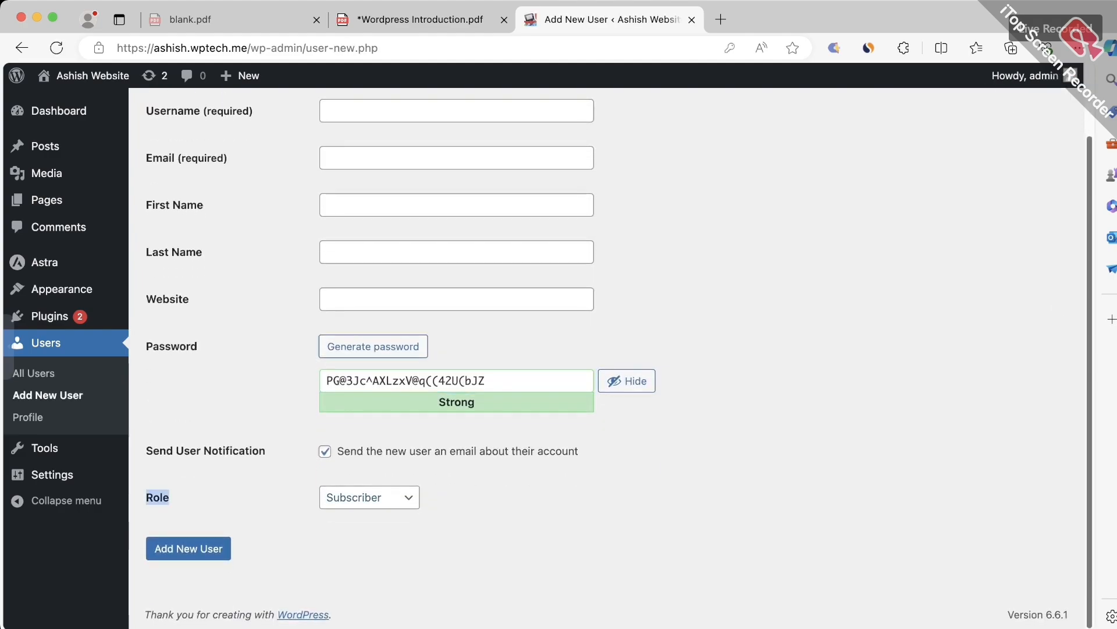
- Look through the role choices for the new user and select Editor
{"action": "left_click", "coordinate": [370, 497]}
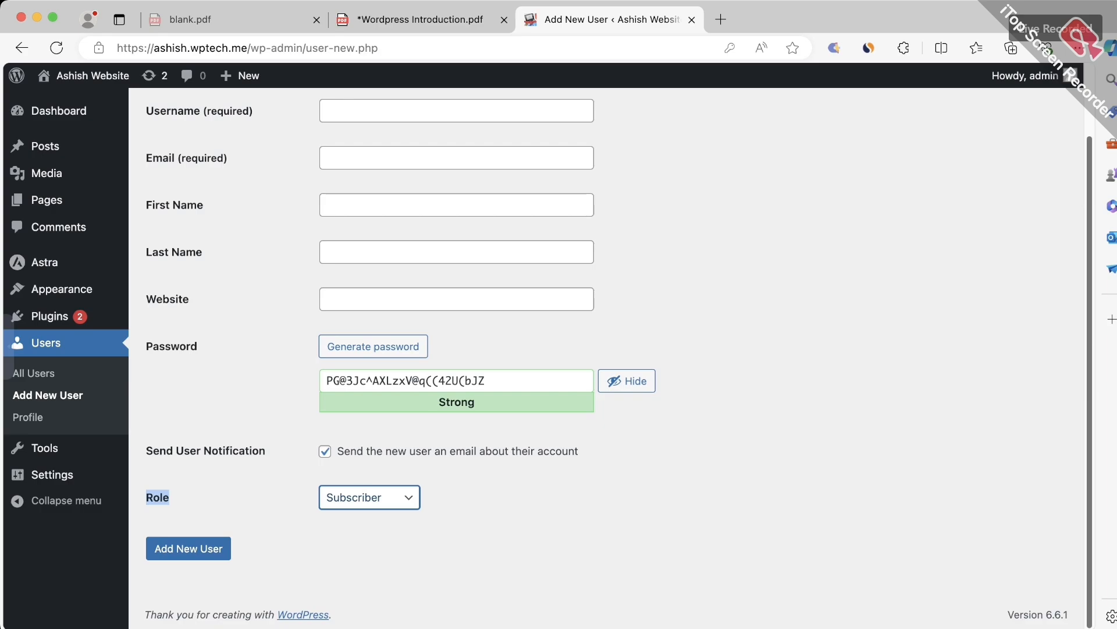
{"action": "left_click", "coordinate": [351, 531]}
{"action": "left_click", "coordinate": [352, 514]}
{"action": "scroll", "coordinate": [606, 350], "scroll_direction": "up", "scroll_amount": 3}
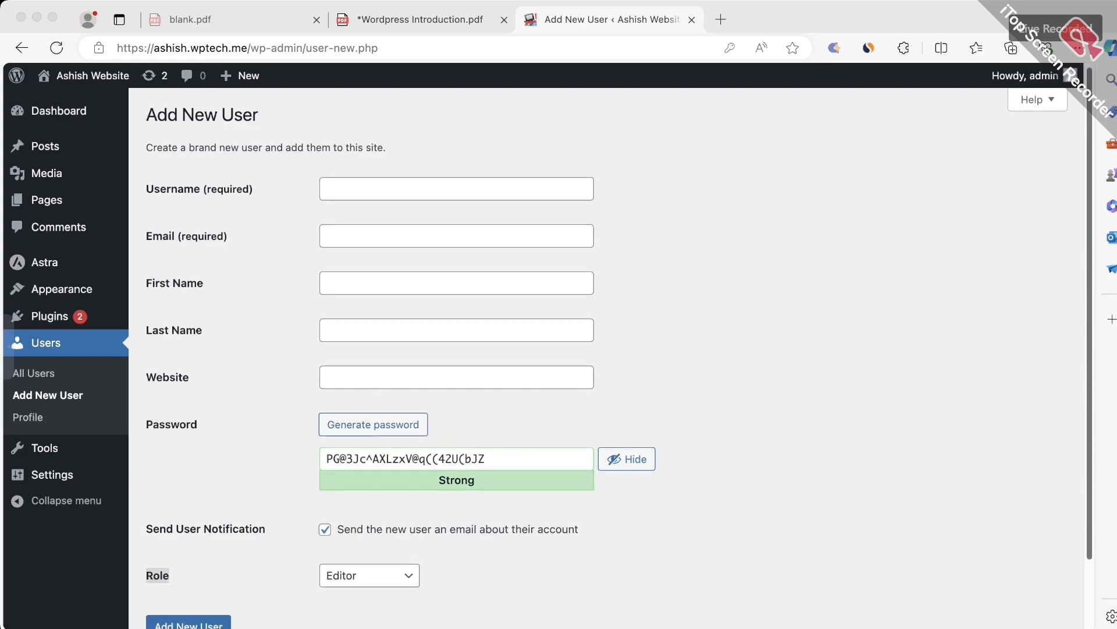
{"action": "left_click", "coordinate": [369, 575]}
- Open the Tools page and mark Import, Export, Site Health, Export Personal Data and Erase Personal Data with red strokes
{"action": "mouse_move", "coordinate": [45, 447]}
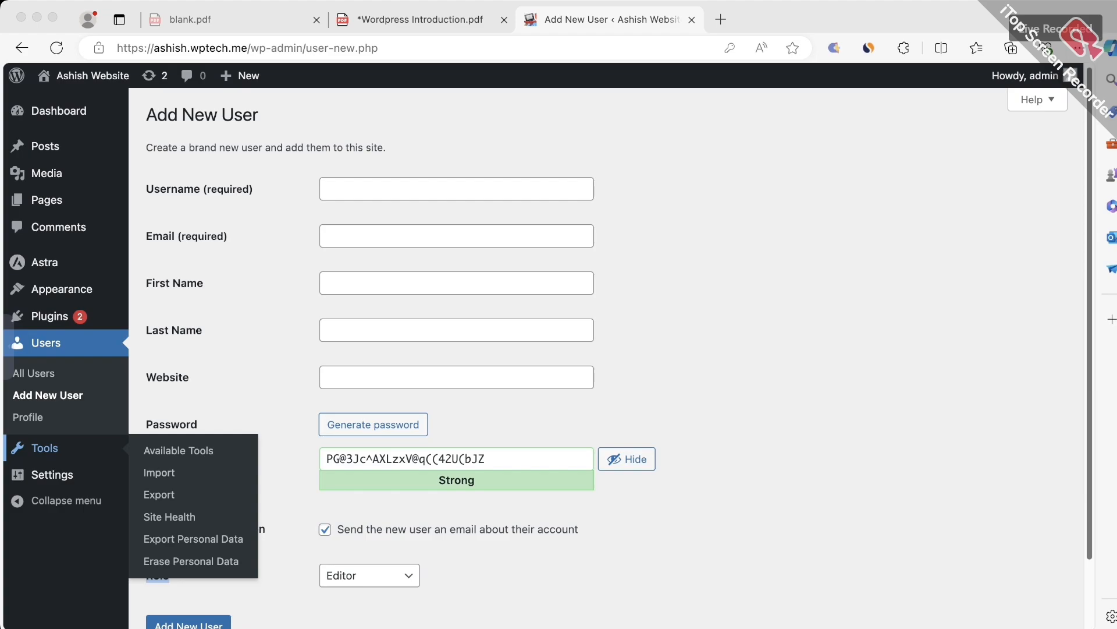
{"action": "left_click", "coordinate": [44, 447]}
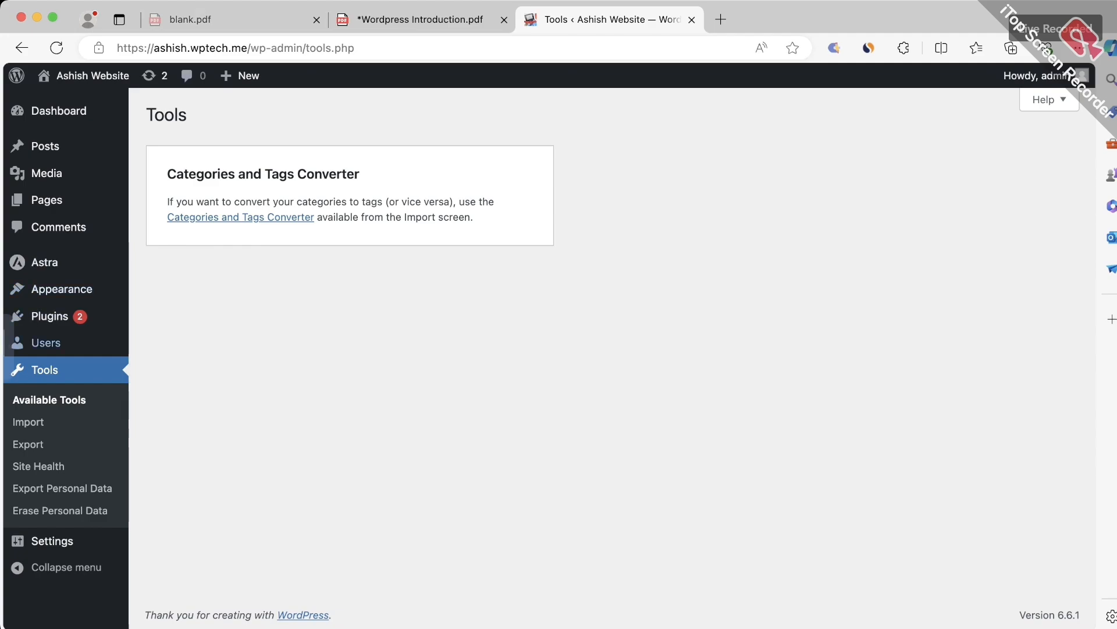
{"action": "left_click", "coordinate": [9, 347]}
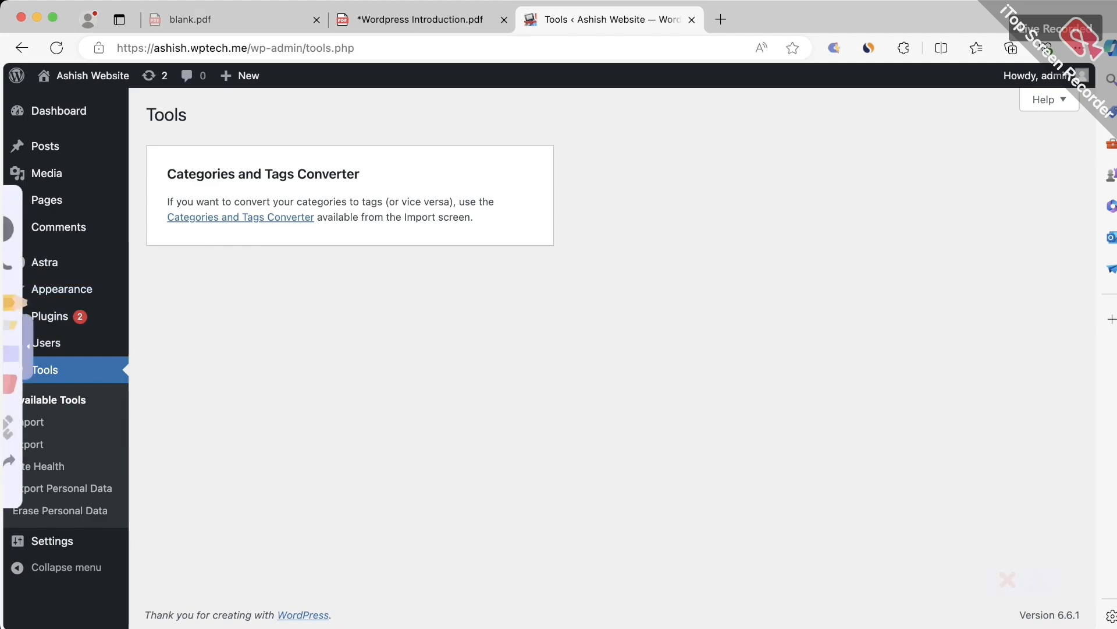
{"action": "mouse_move", "coordinate": [78, 423]}
{"action": "left_mouse_down"}
{"action": "mouse_move", "coordinate": [111, 409]}
{"action": "mouse_move", "coordinate": [96, 451]}
{"action": "left_mouse_up"}
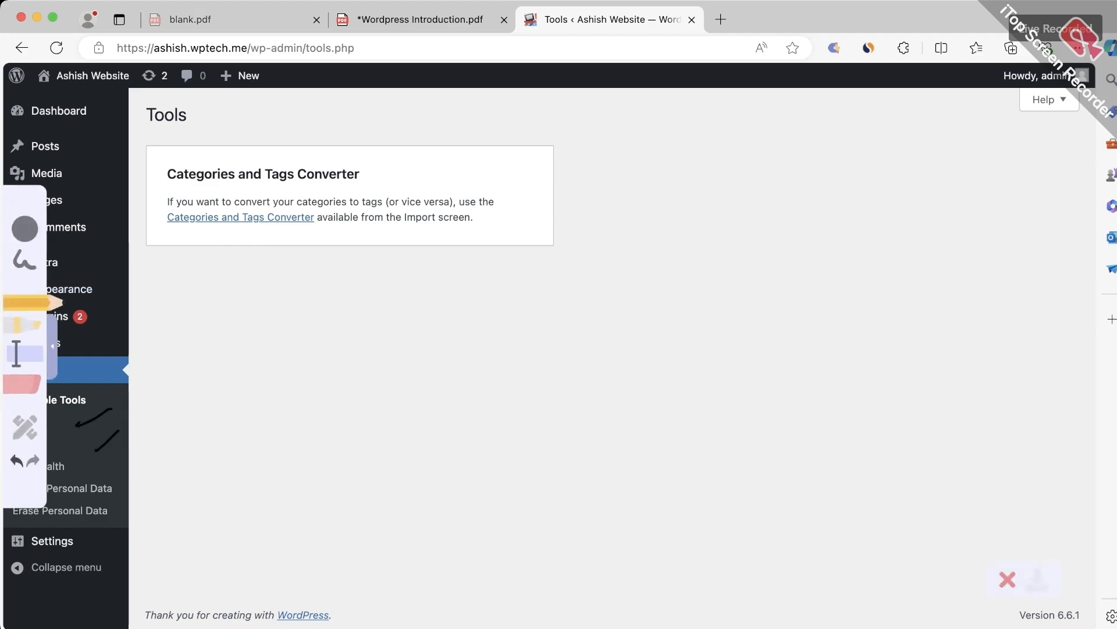
{"action": "left_click", "coordinate": [25, 229]}
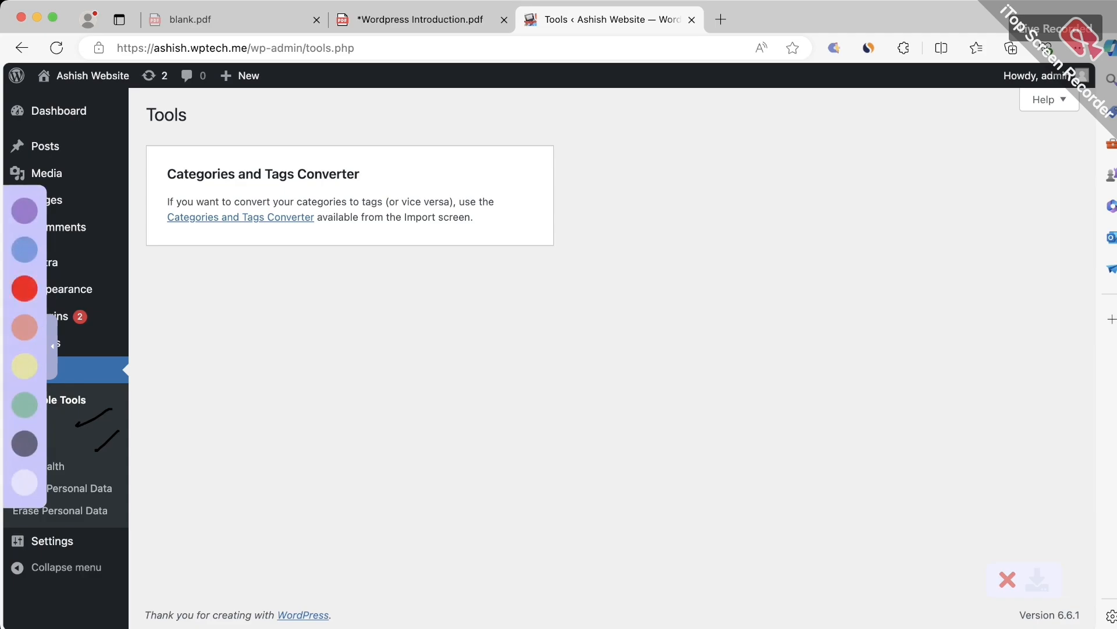
{"action": "left_click", "coordinate": [25, 288]}
{"action": "mouse_move", "coordinate": [89, 428]}
{"action": "left_mouse_down"}
{"action": "mouse_move", "coordinate": [133, 404]}
{"action": "mouse_move", "coordinate": [128, 425]}
{"action": "left_mouse_up"}
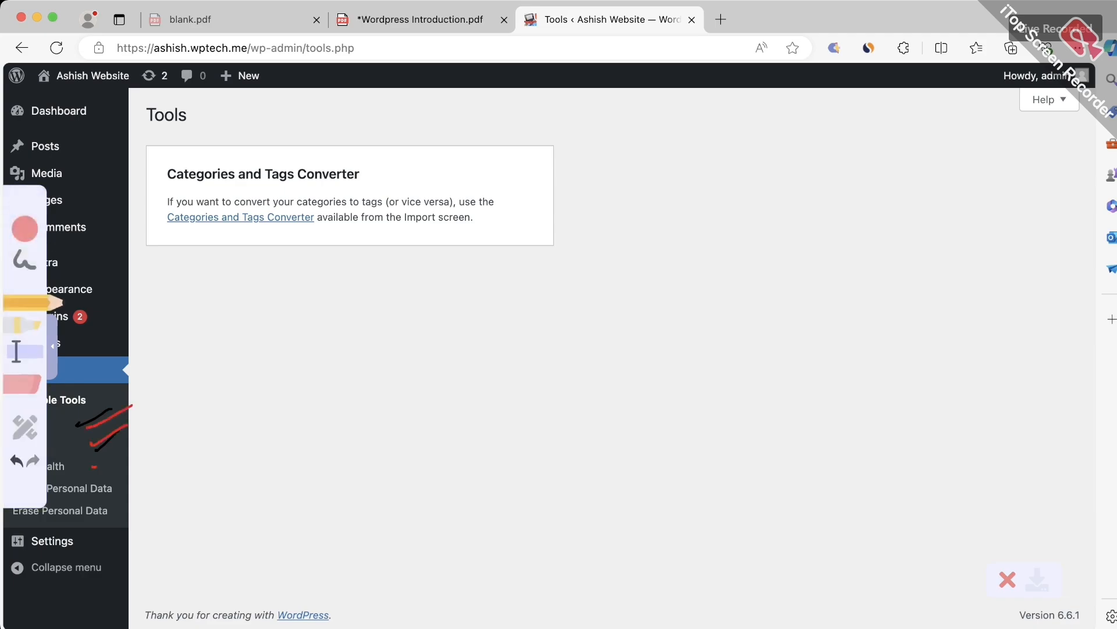
{"action": "mouse_move", "coordinate": [94, 467]}
{"action": "left_mouse_down"}
{"action": "mouse_move", "coordinate": [126, 452]}
{"action": "mouse_move", "coordinate": [136, 476]}
{"action": "left_mouse_up"}
{"action": "left_click_drag", "start_coordinate": [107, 514], "coordinate": [125, 504]}
{"action": "left_click", "coordinate": [53, 346]}
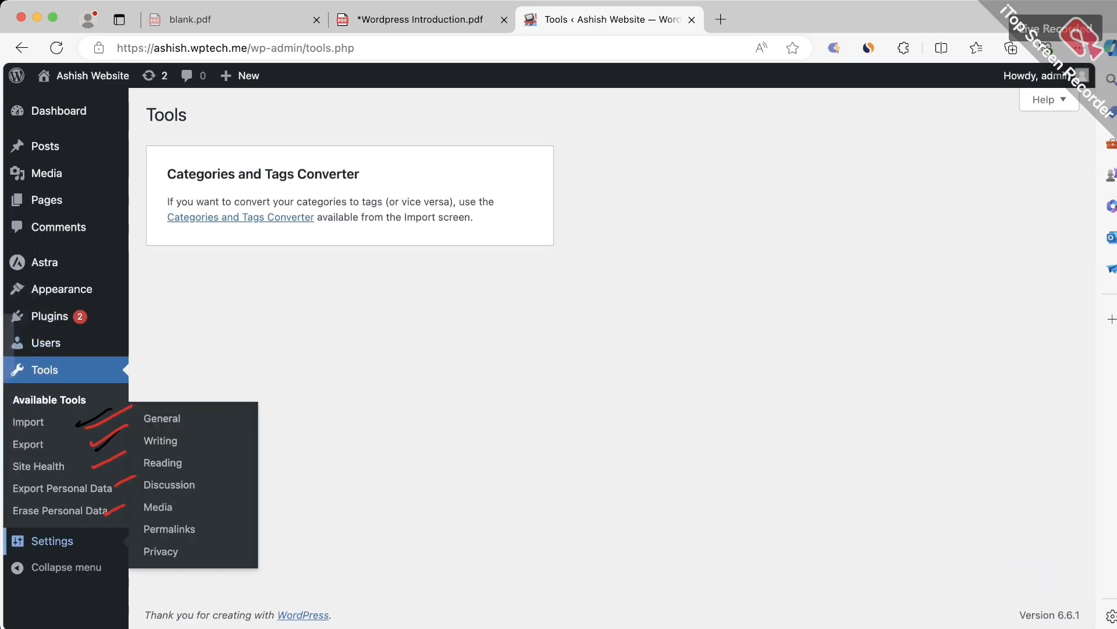
- Open the General Settings page and look over the site title, tagline, icon, addresses and membership options
{"action": "left_click", "coordinate": [52, 541]}
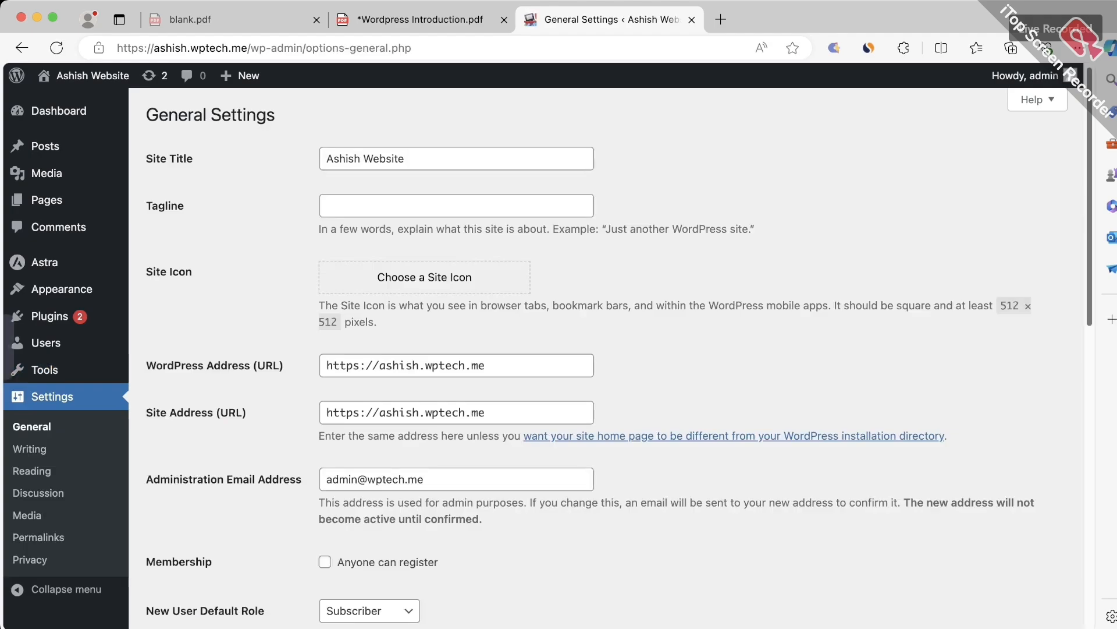
{"action": "scroll", "coordinate": [32, 471], "scroll_direction": "down", "scroll_amount": 1}
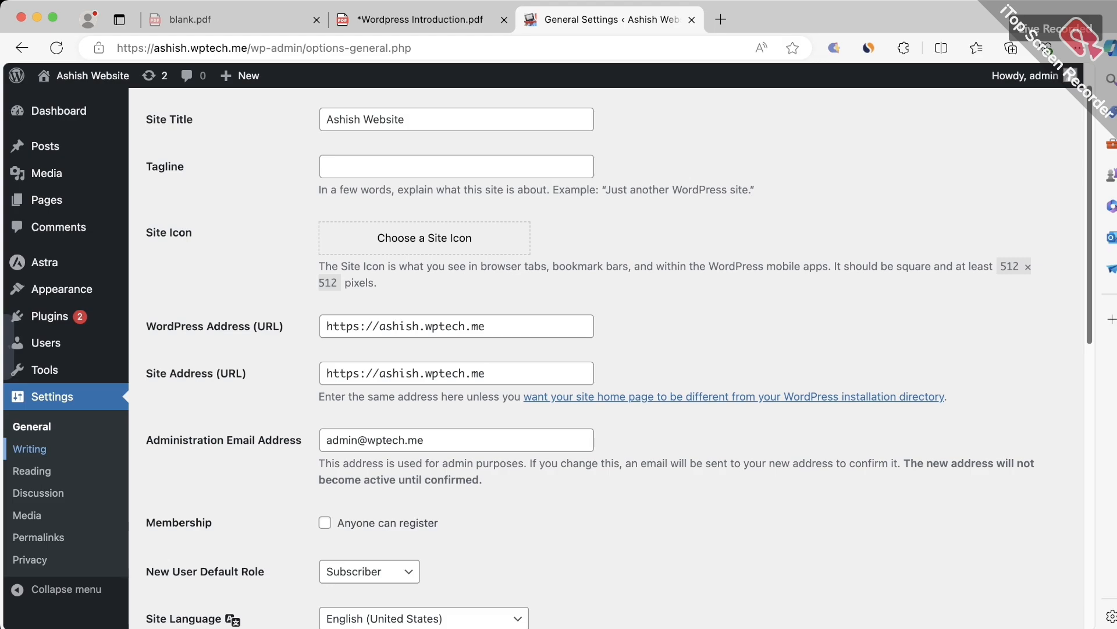
{"action": "scroll", "coordinate": [618, 357], "scroll_direction": "down", "scroll_amount": 1}
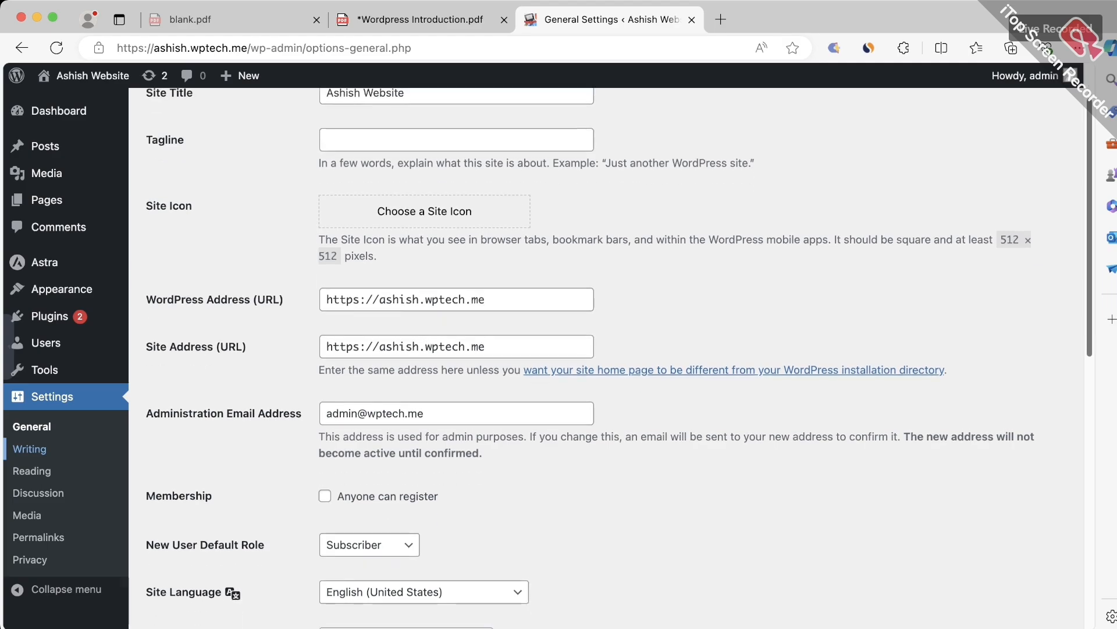
{"action": "scroll", "coordinate": [619, 356], "scroll_direction": "up", "scroll_amount": 2}
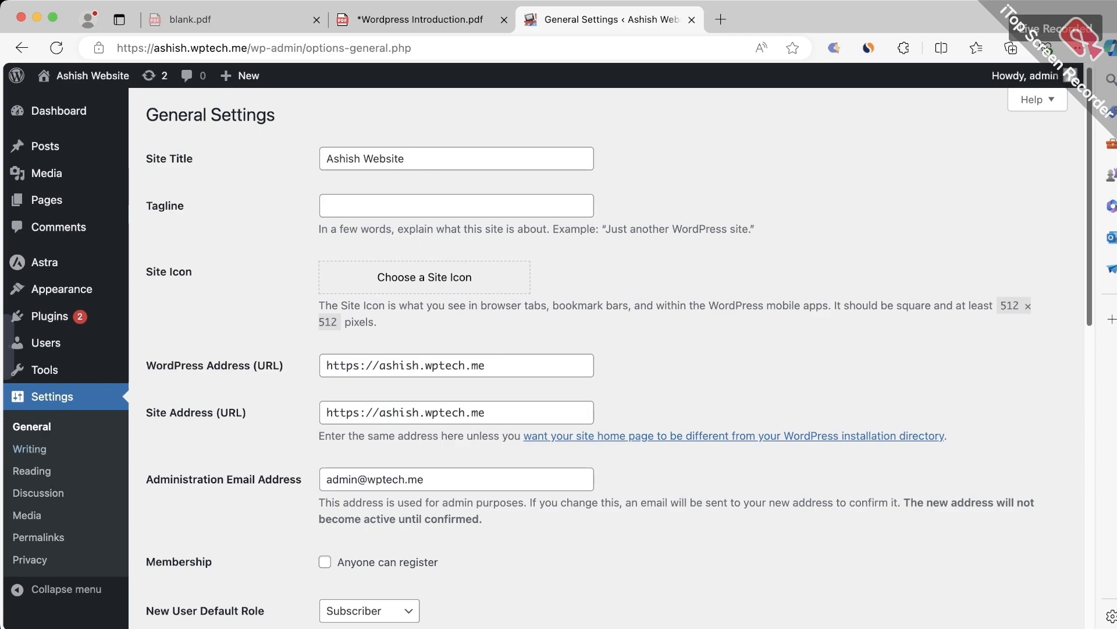
- Highlight the domain in the WordPress Address (URL) field, then select the field's entire address
{"action": "left_click_drag", "start_coordinate": [380, 365], "coordinate": [465, 365]}
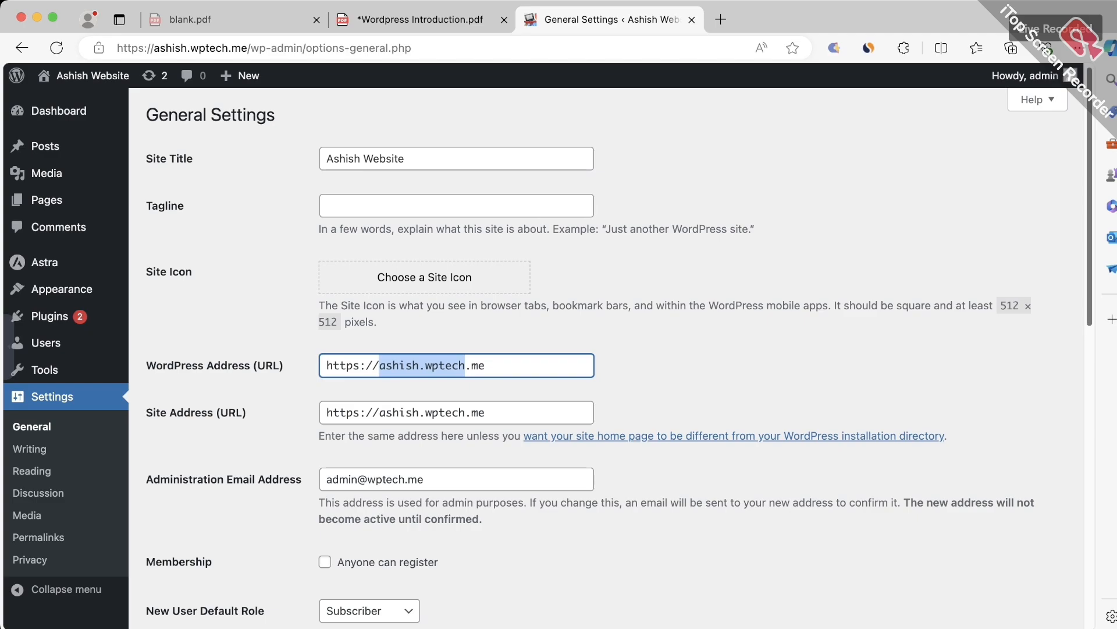
{"action": "left_click", "coordinate": [478, 365]}
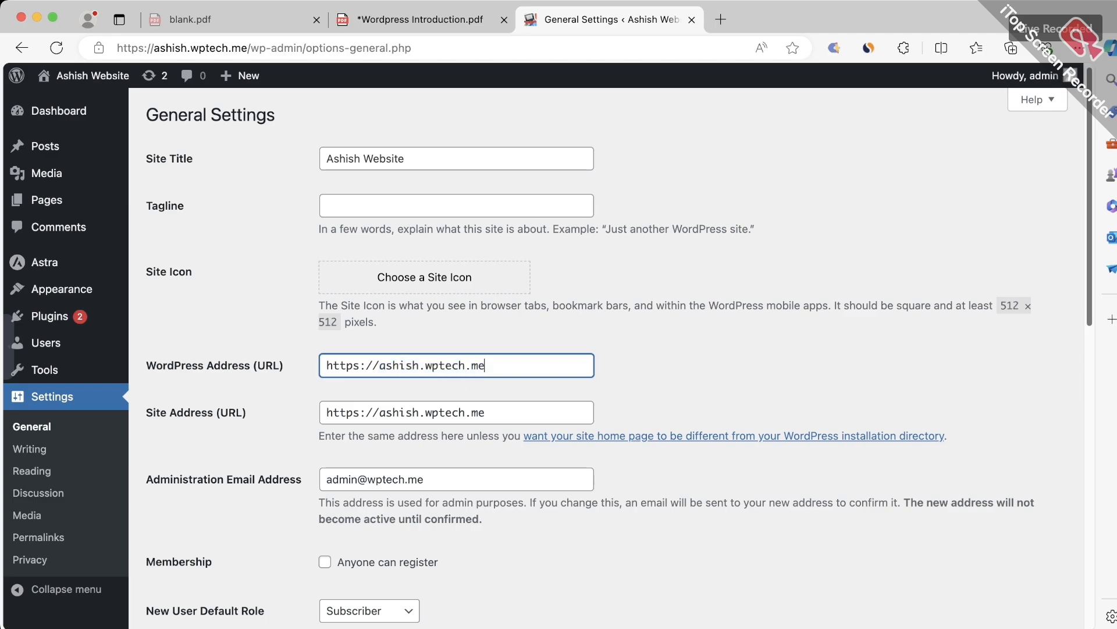
{"action": "key", "text": "super+a"}
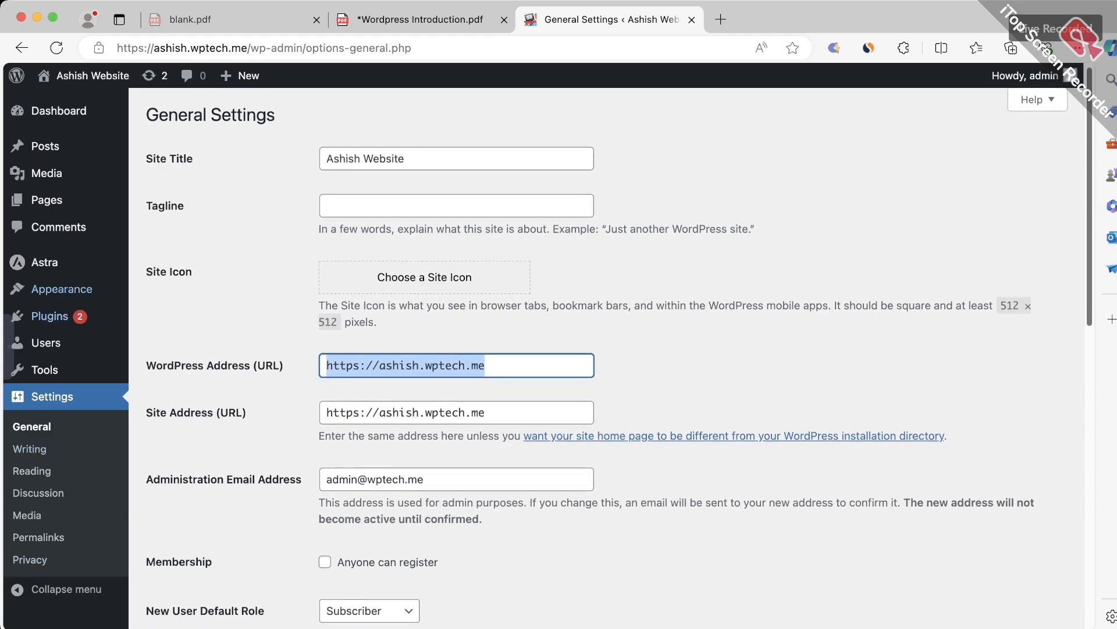
- Look through the General Settings page from the site title to the language, timezone, date format, time format and week start options
{"action": "mouse_move", "coordinate": [61, 288]}
{"action": "scroll", "coordinate": [617, 357], "scroll_direction": "down", "scroll_amount": 10}
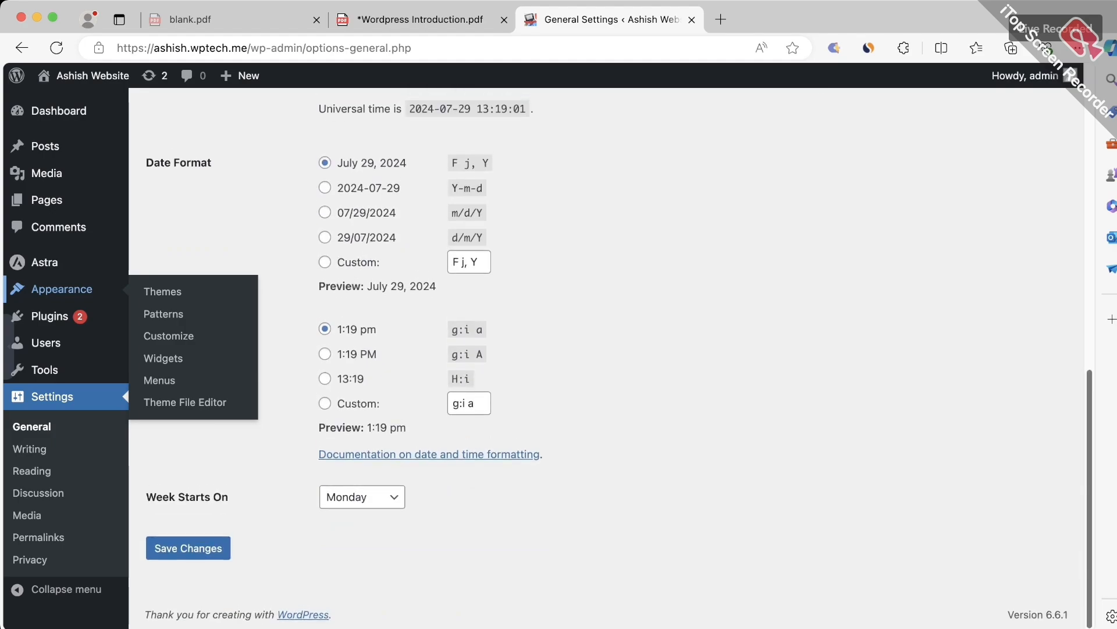
{"action": "scroll", "coordinate": [61, 289], "scroll_direction": "up", "scroll_amount": 6}
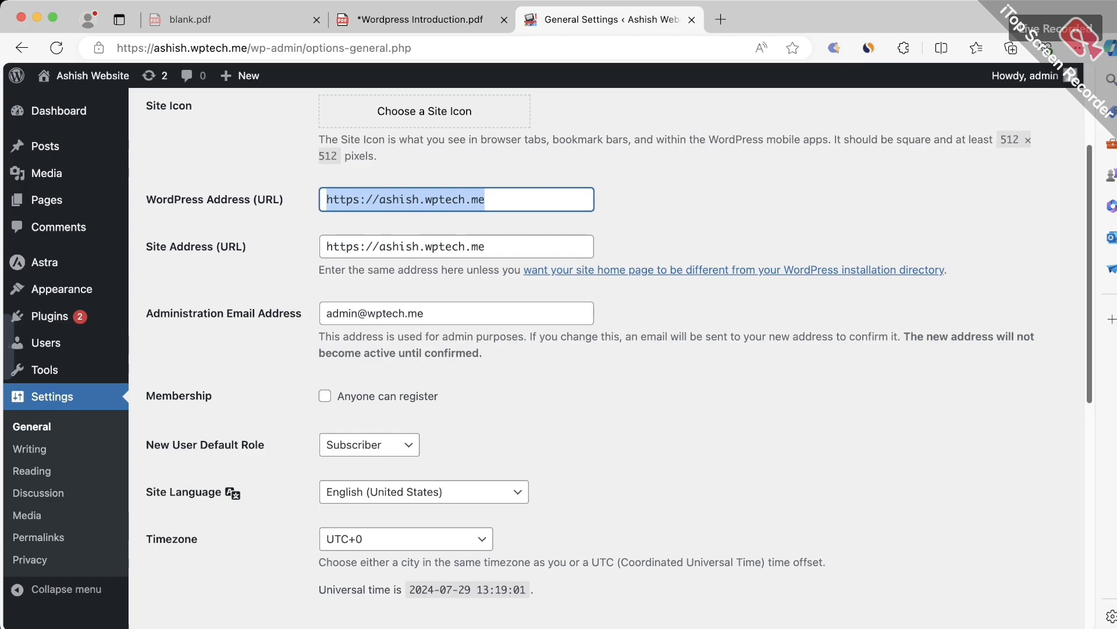
{"action": "scroll", "coordinate": [605, 349], "scroll_direction": "up", "scroll_amount": 3}
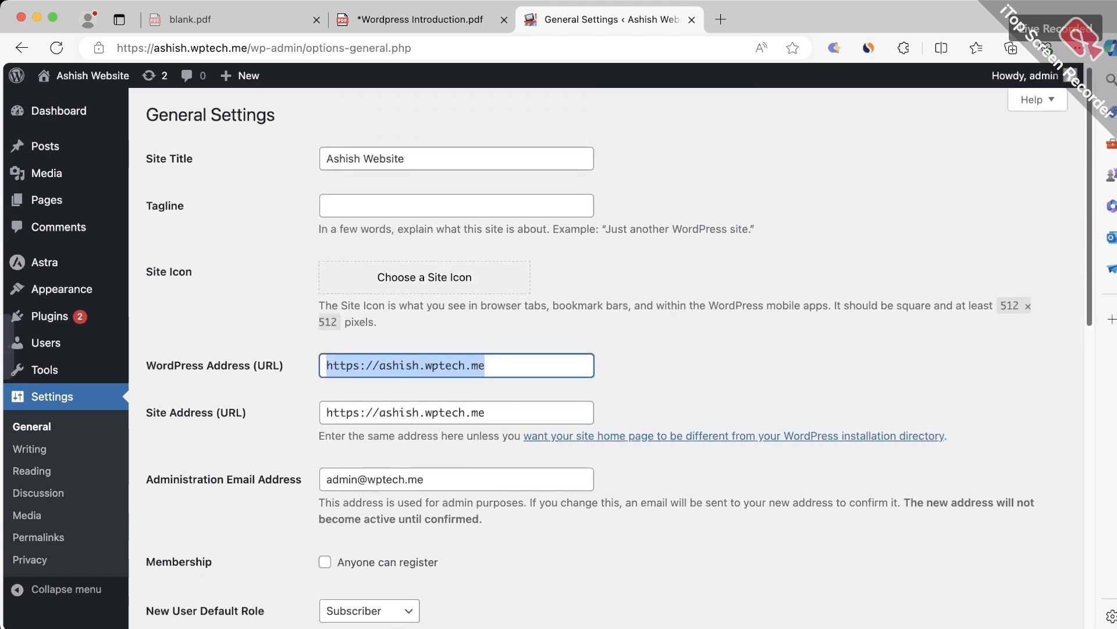
{"action": "scroll", "coordinate": [605, 350], "scroll_direction": "down", "scroll_amount": 7}
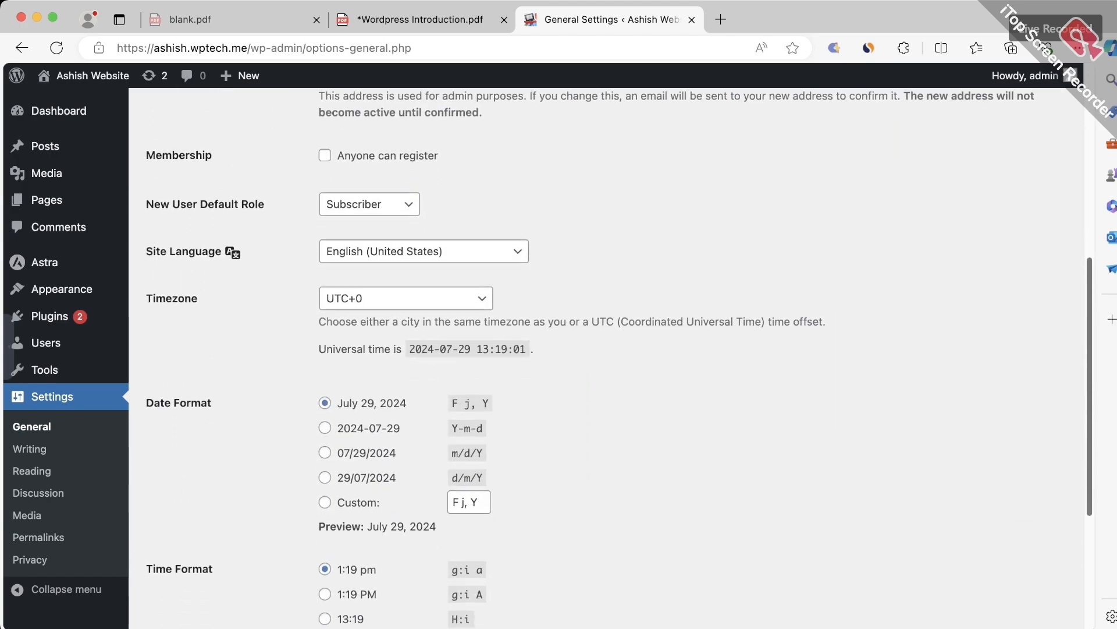
{"action": "scroll", "coordinate": [605, 349], "scroll_direction": "up", "scroll_amount": 7}
{"action": "scroll", "coordinate": [605, 350], "scroll_direction": "down", "scroll_amount": 11}
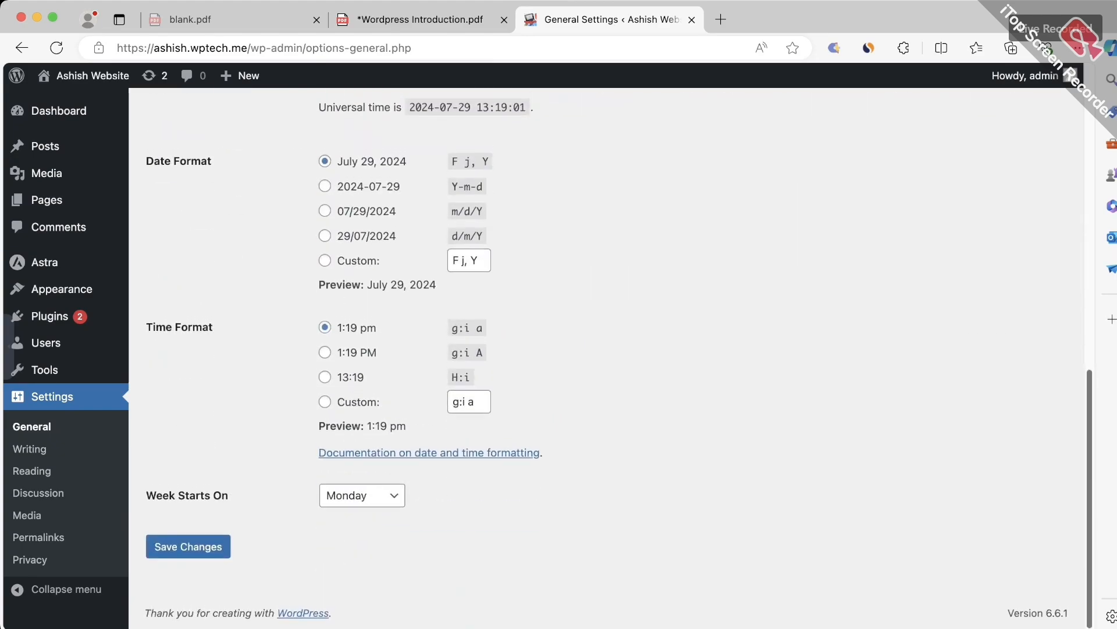
{"action": "scroll", "coordinate": [605, 349], "scroll_direction": "up", "scroll_amount": 11}
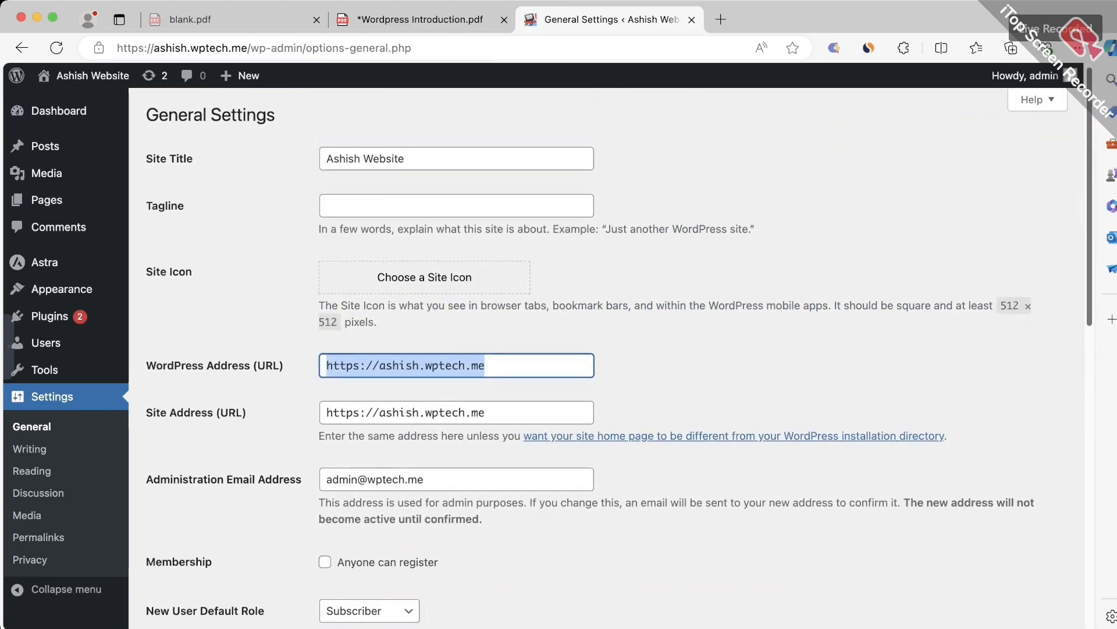
{"action": "scroll", "coordinate": [605, 349], "scroll_direction": "down", "scroll_amount": 1}
{"action": "scroll", "coordinate": [605, 349], "scroll_direction": "up", "scroll_amount": 1}
- Switch to Wordpress Introduction.pdf and handwrite "WP + SEO" beside the Dashboard slide text, with underlines, a circled WP, an arrow and three branches
{"action": "left_click", "coordinate": [420, 20]}
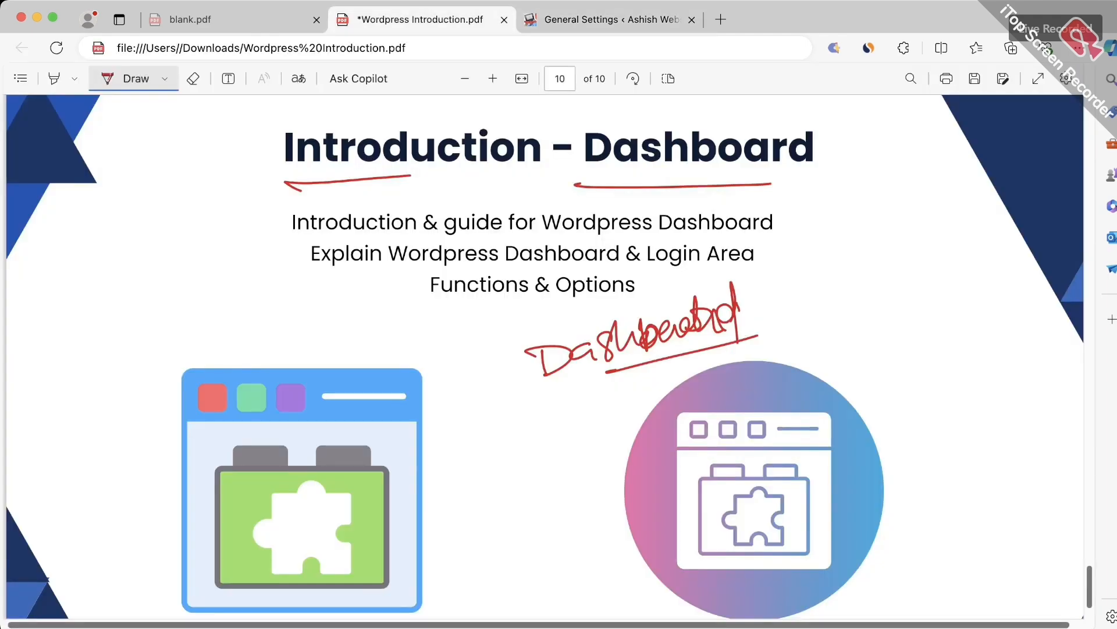
{"action": "mouse_move", "coordinate": [39, 307]}
{"action": "left_mouse_down"}
{"action": "mouse_move", "coordinate": [44, 319]}
{"action": "mouse_move", "coordinate": [61, 298]}
{"action": "left_mouse_up"}
{"action": "mouse_move", "coordinate": [68, 282]}
{"action": "left_mouse_down"}
{"action": "mouse_move", "coordinate": [63, 308]}
{"action": "mouse_move", "coordinate": [96, 265]}
{"action": "mouse_move", "coordinate": [91, 285]}
{"action": "left_mouse_up"}
{"action": "mouse_move", "coordinate": [109, 249]}
{"action": "left_mouse_down"}
{"action": "mouse_move", "coordinate": [94, 275]}
{"action": "mouse_move", "coordinate": [112, 249]}
{"action": "left_mouse_up"}
{"action": "left_click_drag", "start_coordinate": [128, 227], "coordinate": [119, 247]}
{"action": "mouse_move", "coordinate": [54, 365]}
{"action": "left_mouse_down"}
{"action": "mouse_move", "coordinate": [150, 249]}
{"action": "mouse_move", "coordinate": [155, 260]}
{"action": "left_mouse_up"}
{"action": "mouse_move", "coordinate": [57, 263]}
{"action": "left_mouse_down"}
{"action": "mouse_move", "coordinate": [91, 314]}
{"action": "mouse_move", "coordinate": [26, 285]}
{"action": "mouse_move", "coordinate": [80, 222]}
{"action": "mouse_move", "coordinate": [72, 238]}
{"action": "left_mouse_up"}
{"action": "mouse_move", "coordinate": [140, 219]}
{"action": "left_mouse_down"}
{"action": "mouse_move", "coordinate": [171, 130]}
{"action": "mouse_move", "coordinate": [219, 191]}
{"action": "mouse_move", "coordinate": [227, 233]}
{"action": "left_mouse_up"}
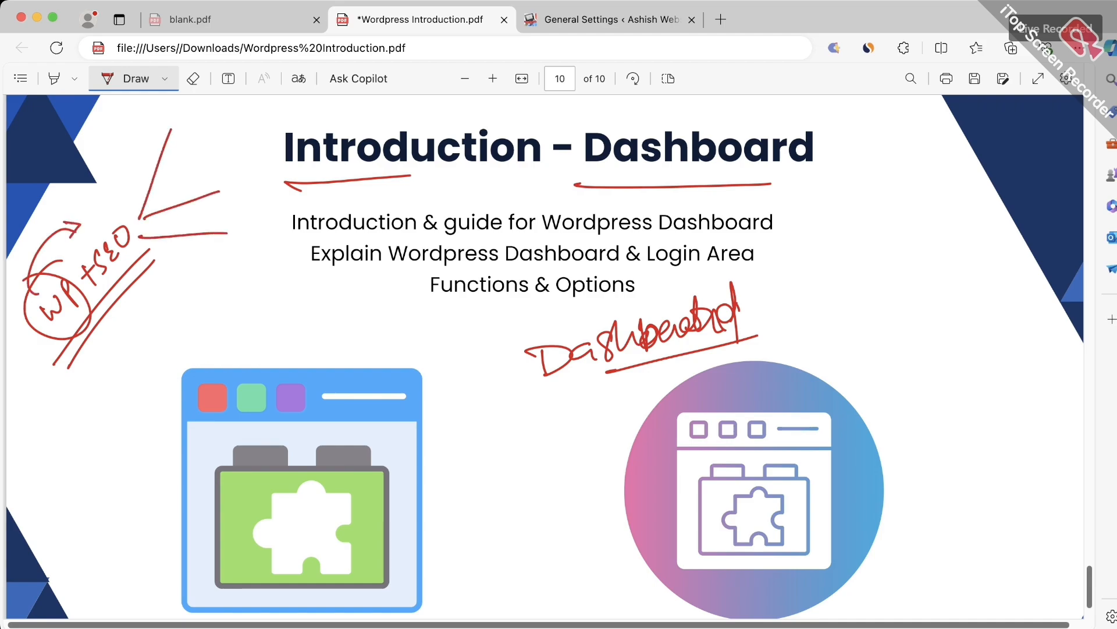
- Handwrite "On" and "Off" at the ends of the upper two SEO branches and add a label at the third
{"action": "left_click_drag", "start_coordinate": [185, 119], "coordinate": [217, 109]}
{"action": "mouse_move", "coordinate": [238, 185]}
{"action": "left_mouse_down"}
{"action": "mouse_move", "coordinate": [230, 163]}
{"action": "mouse_move", "coordinate": [244, 171]}
{"action": "mouse_move", "coordinate": [250, 147]}
{"action": "mouse_move", "coordinate": [264, 169]}
{"action": "left_mouse_up"}
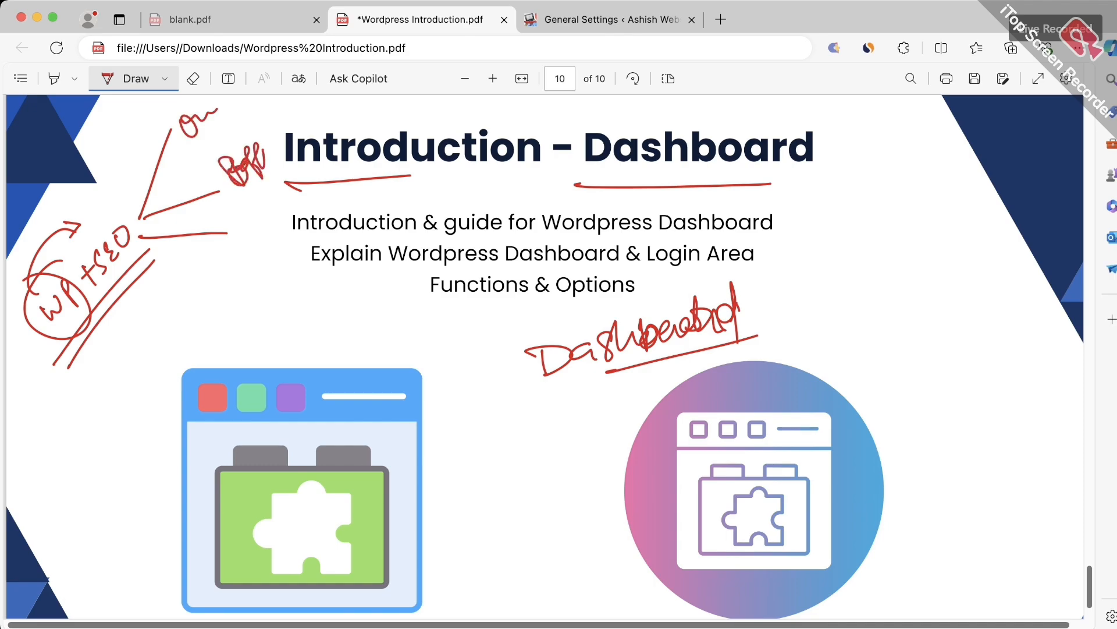
{"action": "mouse_move", "coordinate": [240, 218]}
{"action": "left_mouse_down"}
{"action": "mouse_move", "coordinate": [234, 231]}
{"action": "mouse_move", "coordinate": [247, 209]}
{"action": "mouse_move", "coordinate": [266, 225]}
{"action": "mouse_move", "coordinate": [301, 198]}
{"action": "left_mouse_up"}
- Return to the WordPress admin, open the list of all posts and show the row actions of the "Hello world!" post
{"action": "left_click", "coordinate": [611, 20]}
{"action": "scroll", "coordinate": [597, 358], "scroll_direction": "up", "scroll_amount": 2}
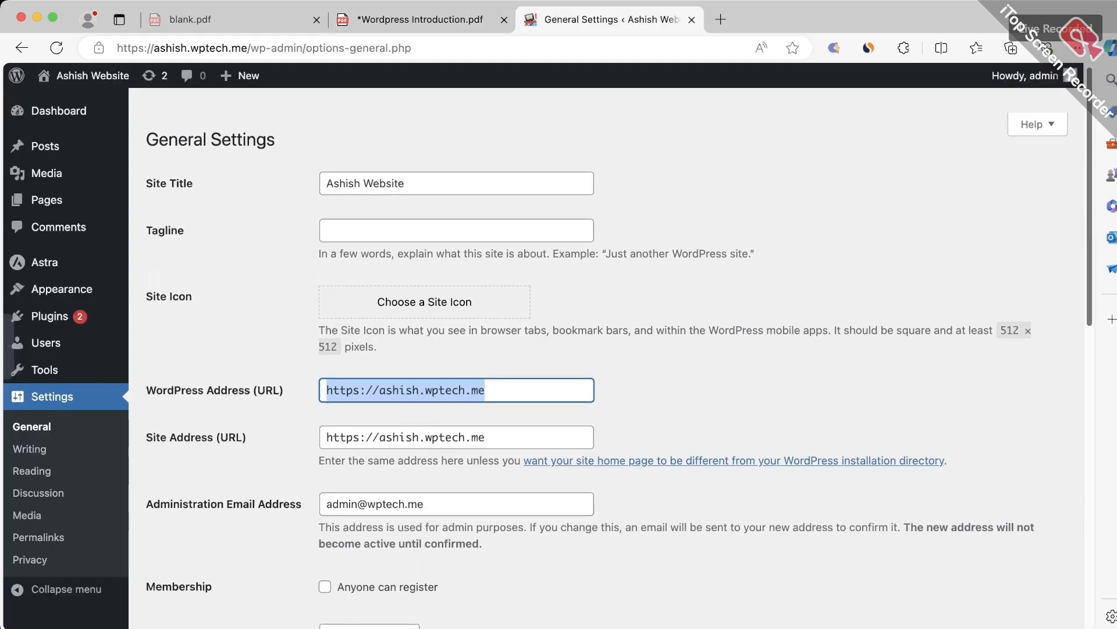
{"action": "left_click", "coordinate": [45, 146]}
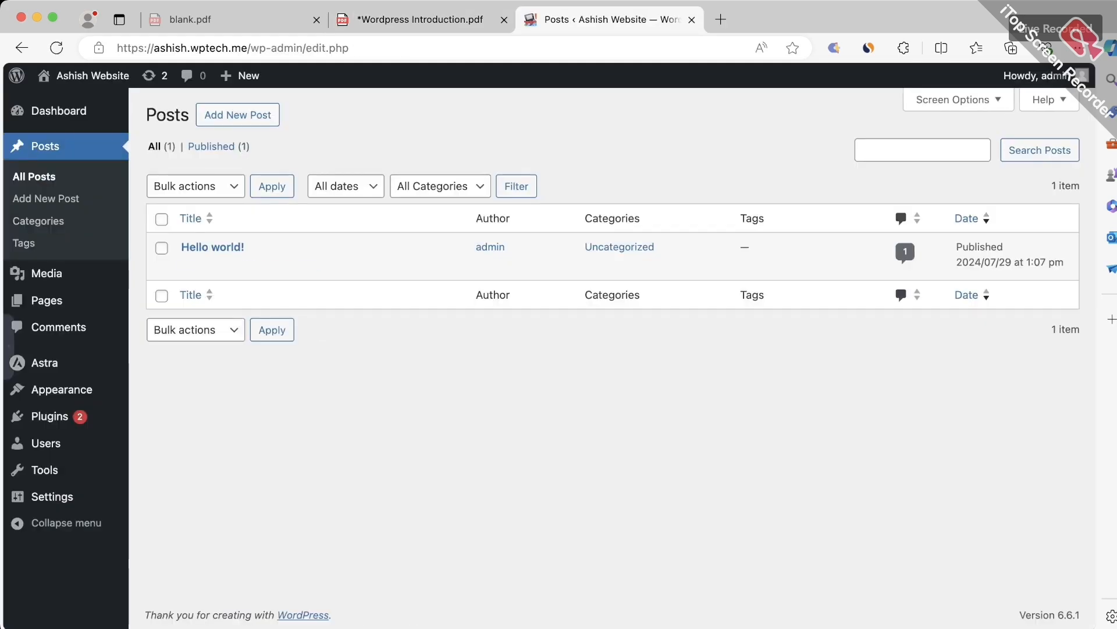
{"action": "mouse_move", "coordinate": [213, 251]}
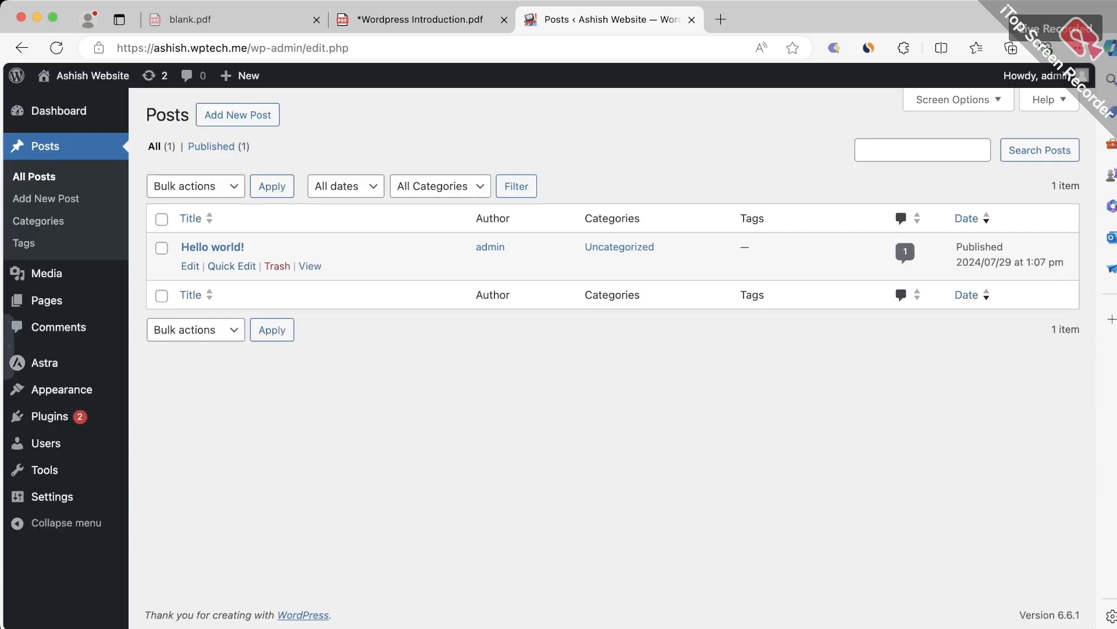